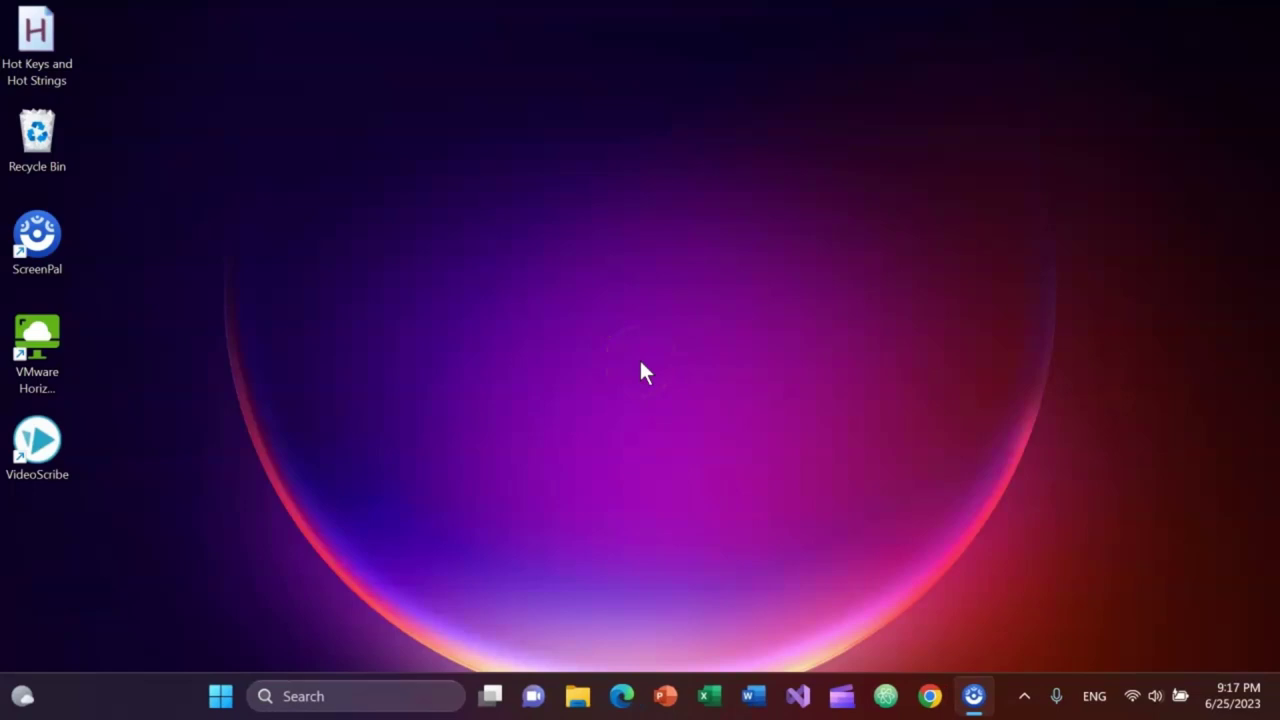
Step: Create a blank Word document and add the centered, bold, underlined title "Modern Portfolio Theory"
key(ctrl+alt+w)
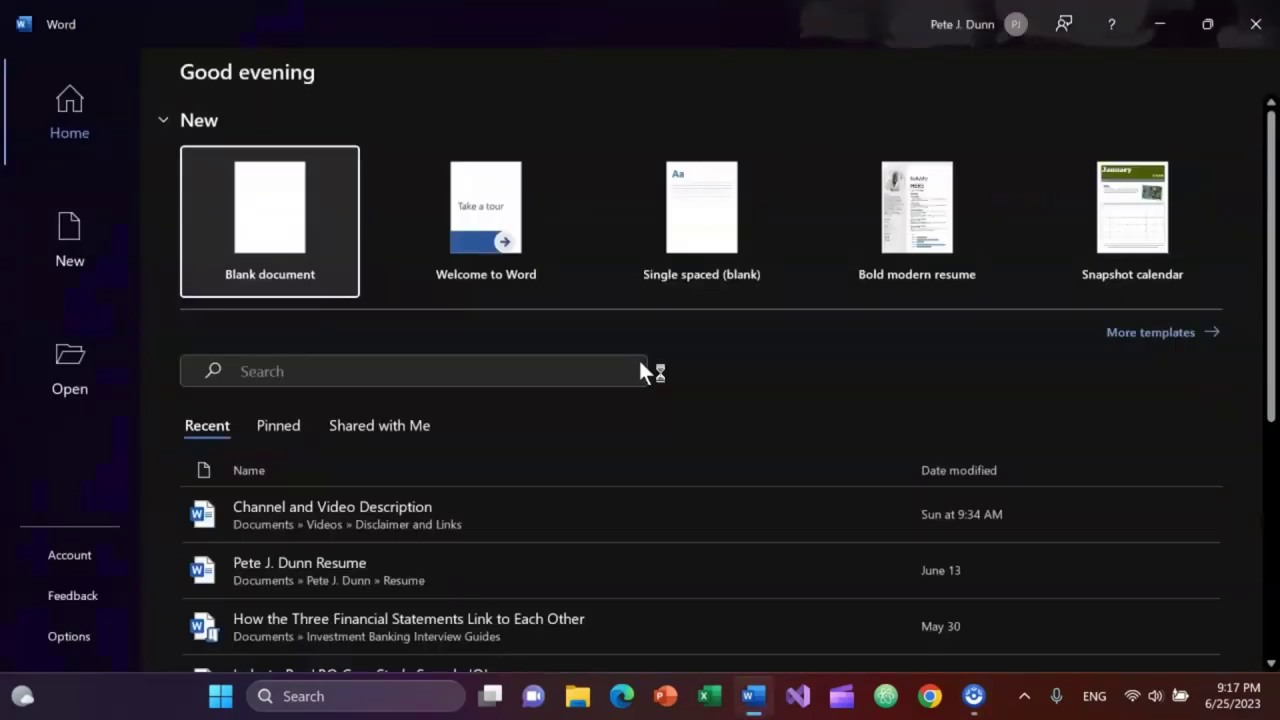
key(Return)
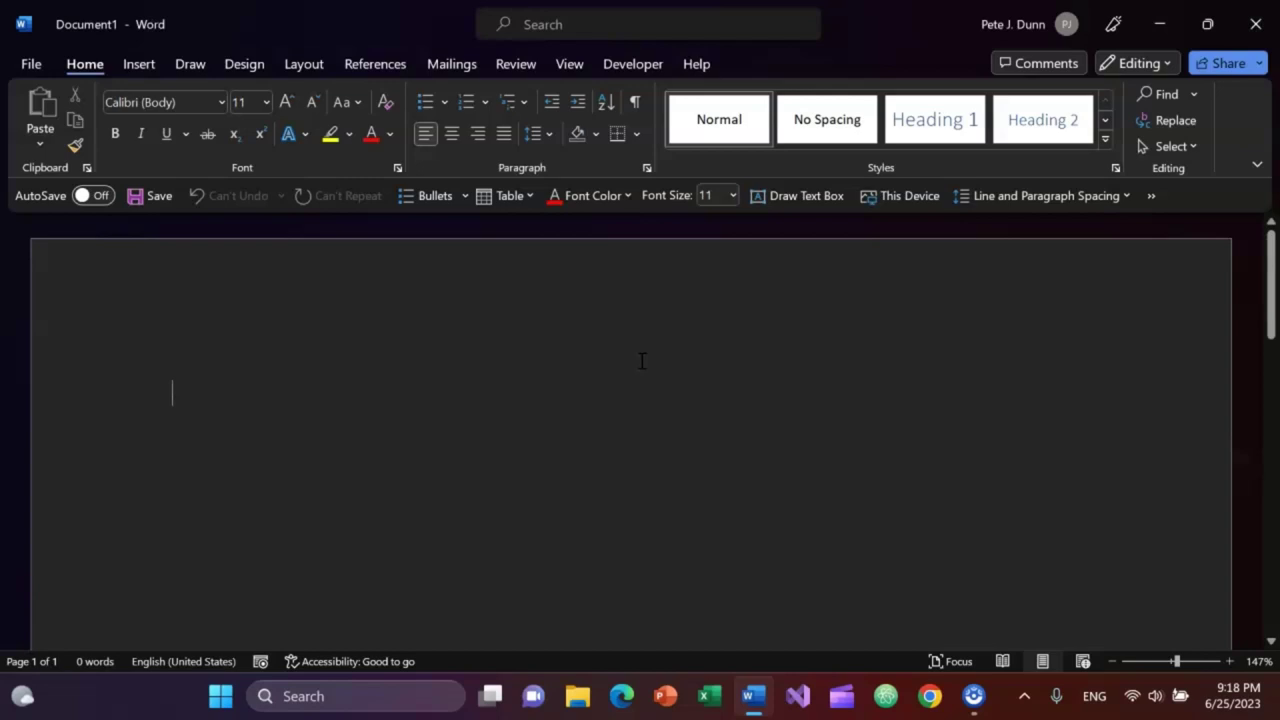
key(ctrl+e)
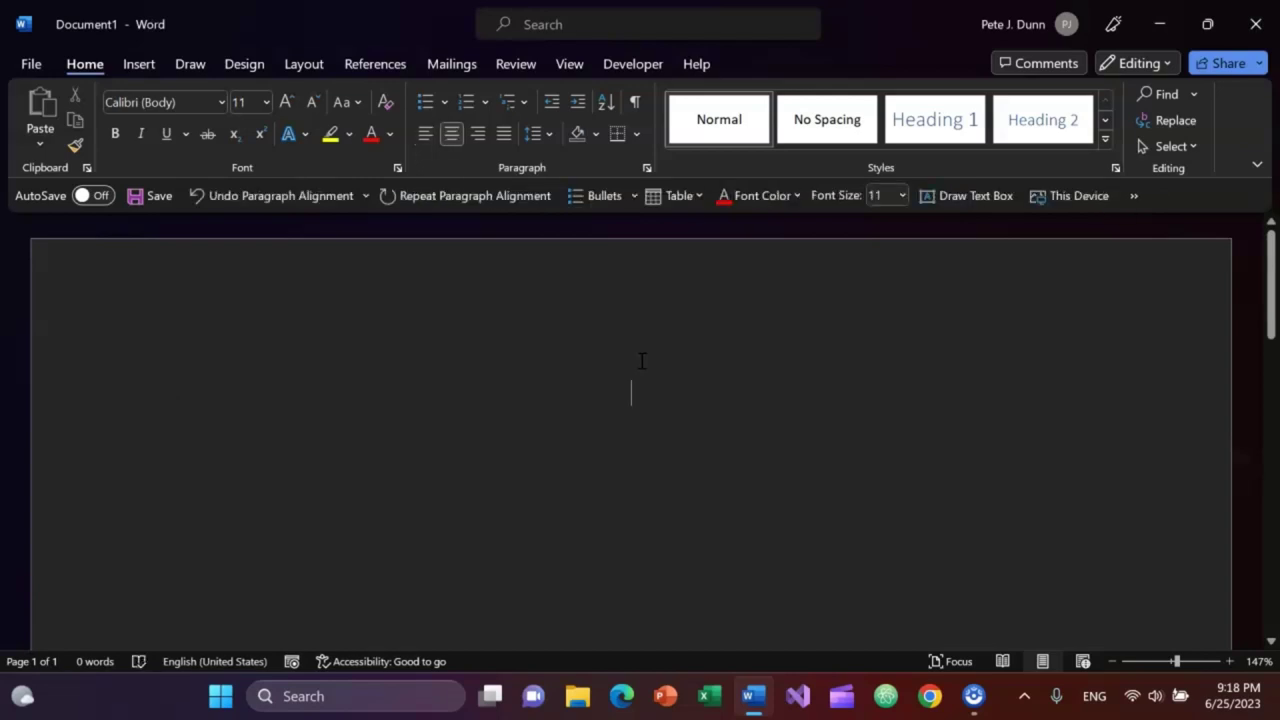
key(ctrl+b)
key(ctrl+u)
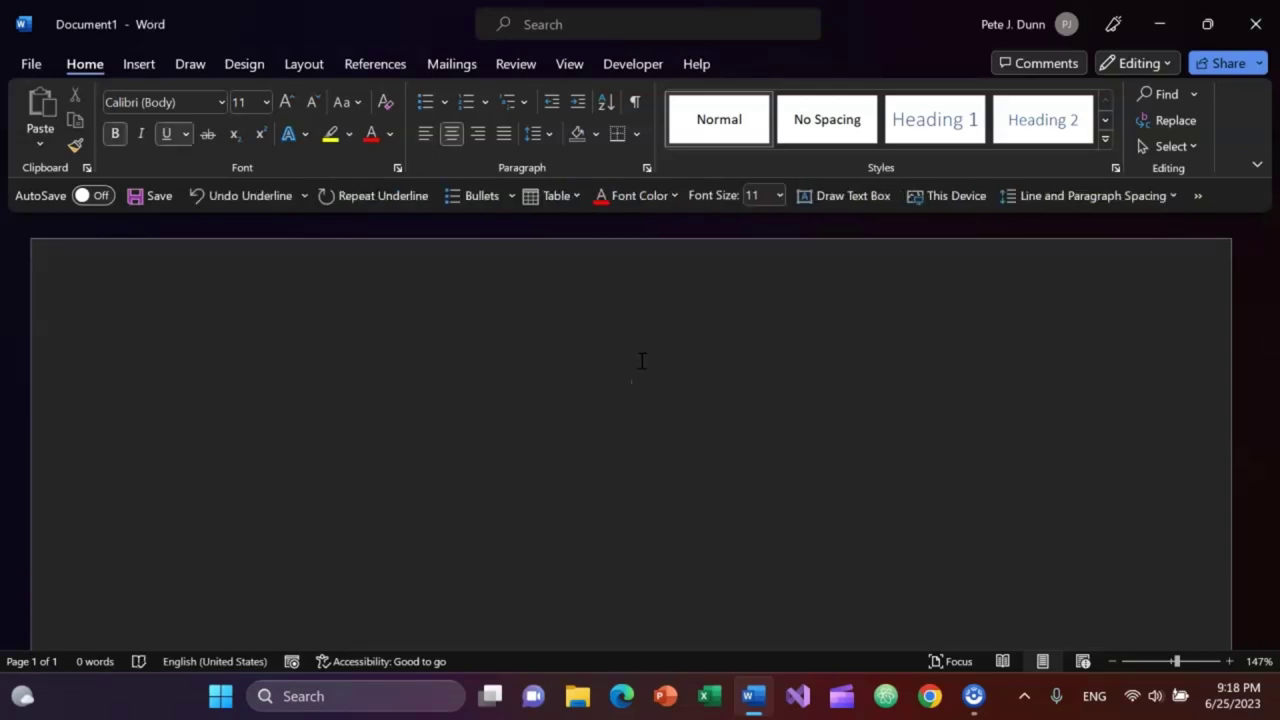
text(Modern )
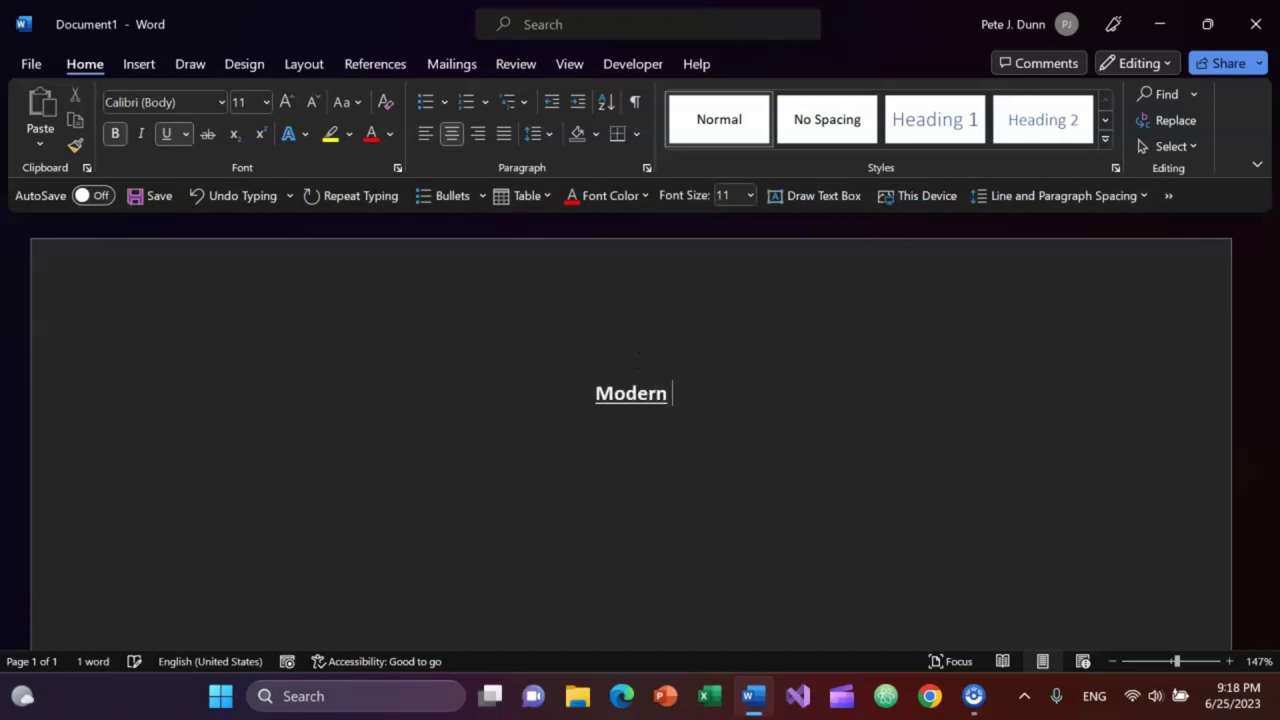
text(Por)
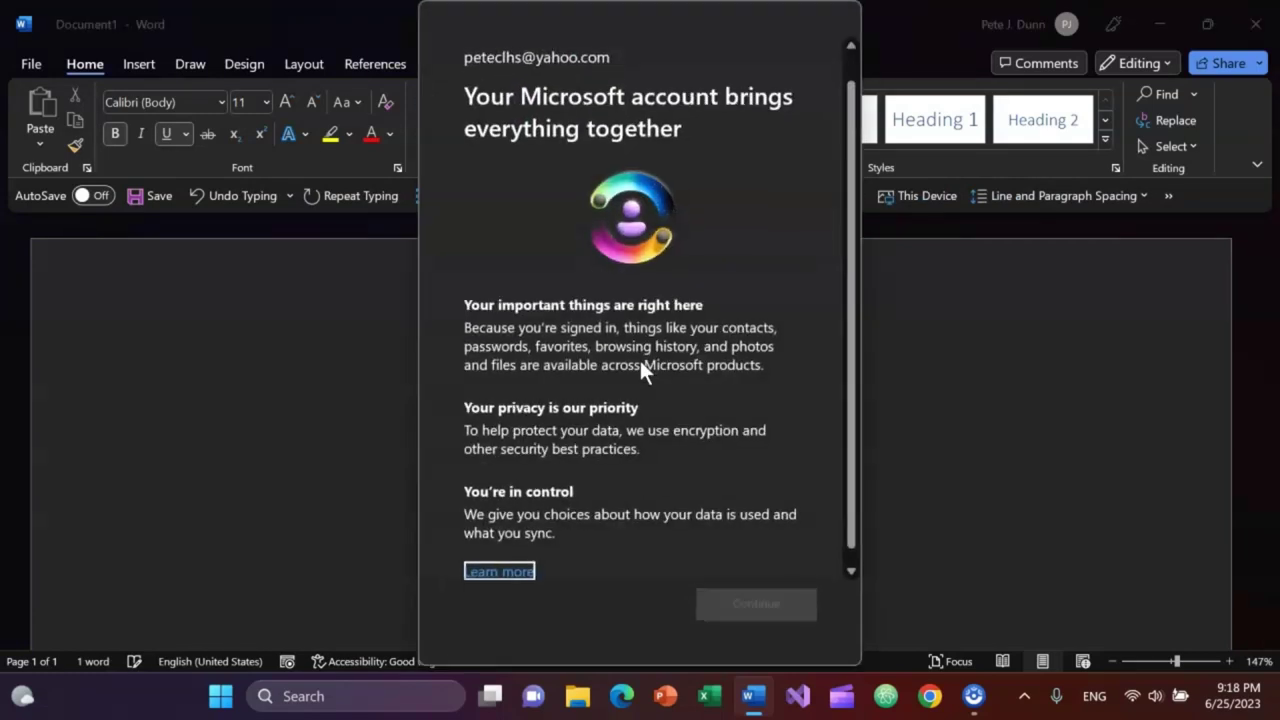
text(t)
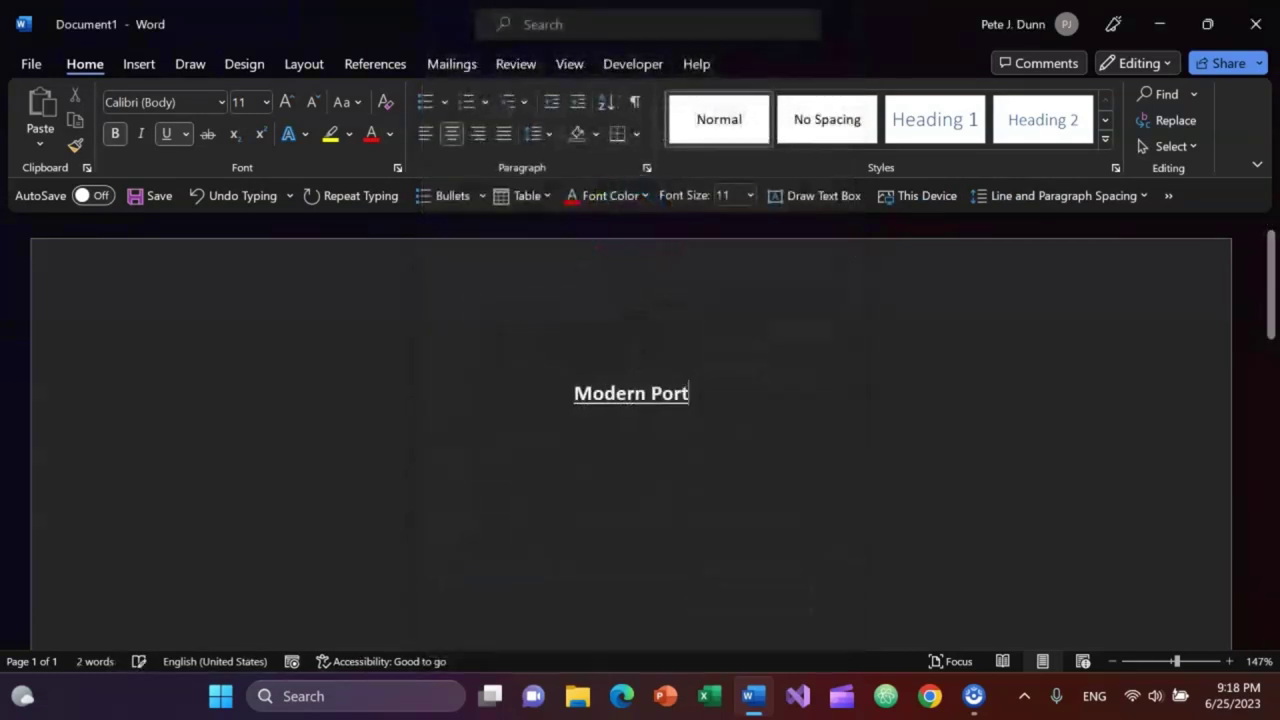
text(folio The)
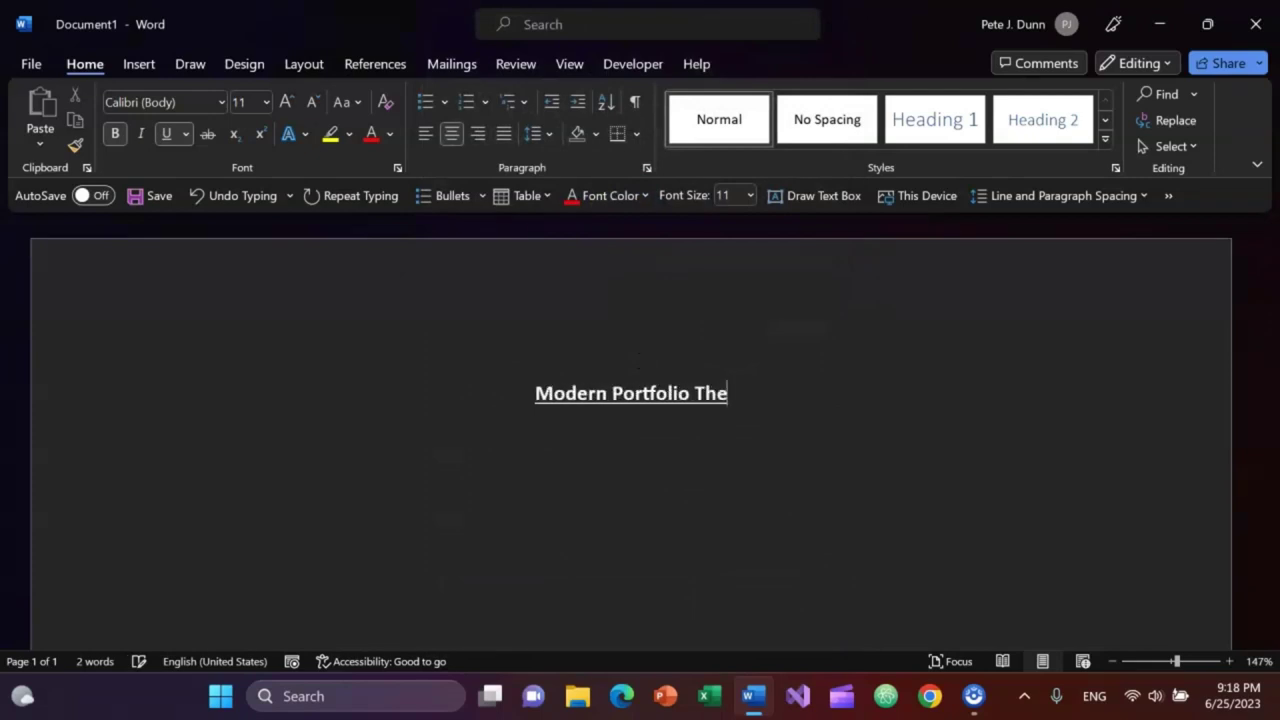
text(ory)
key(Return)
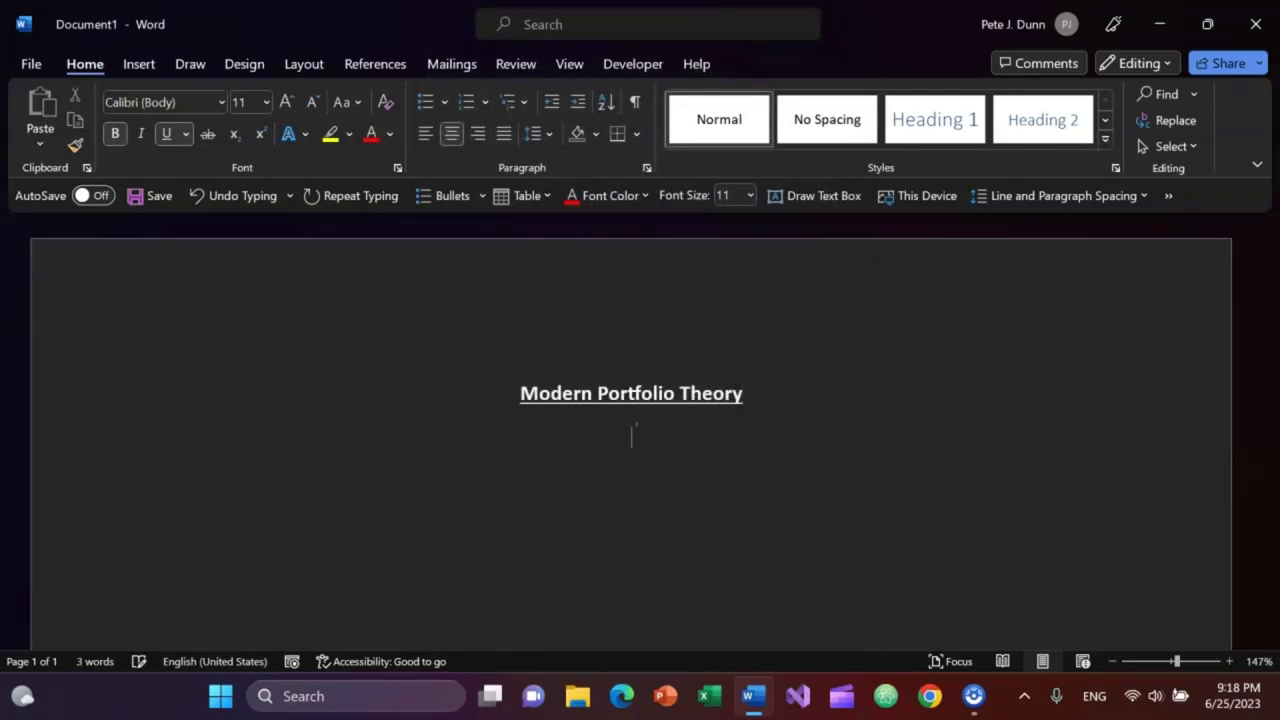
Step: Start a left-aligned list with solid round bullets below the title, with bold and underline turned off
key(BackSpace)
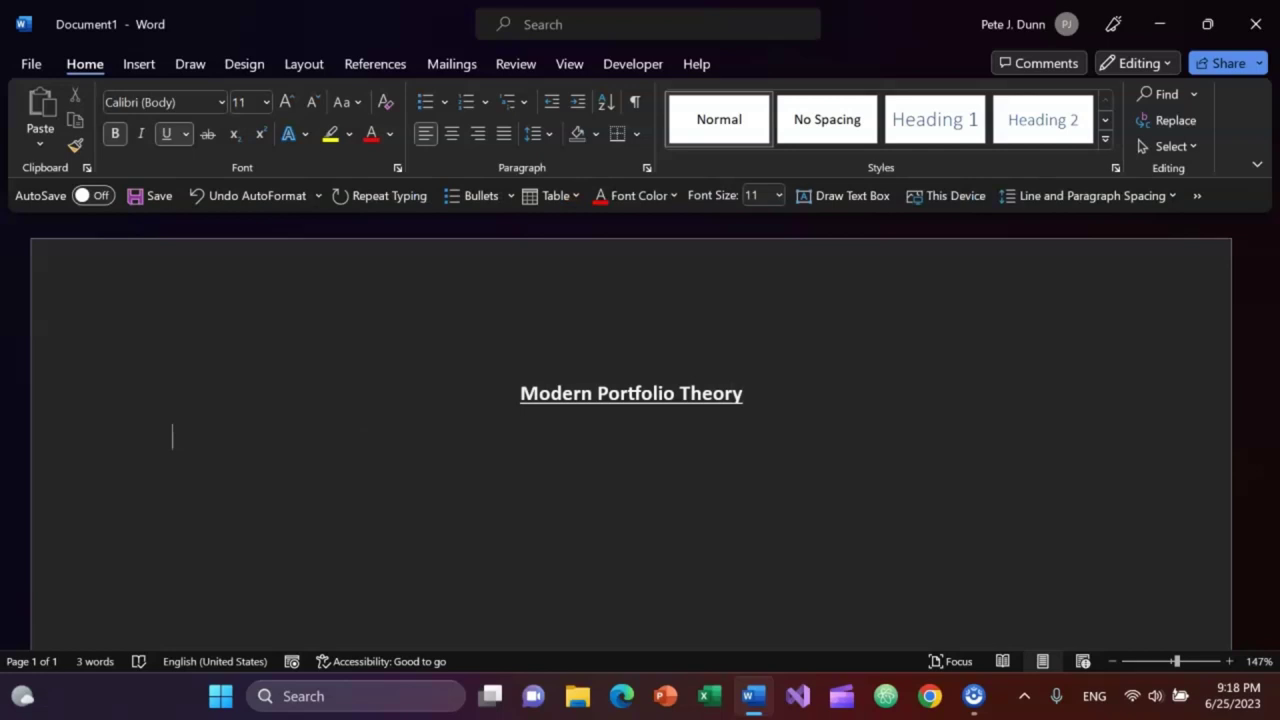
key(ctrl+u)
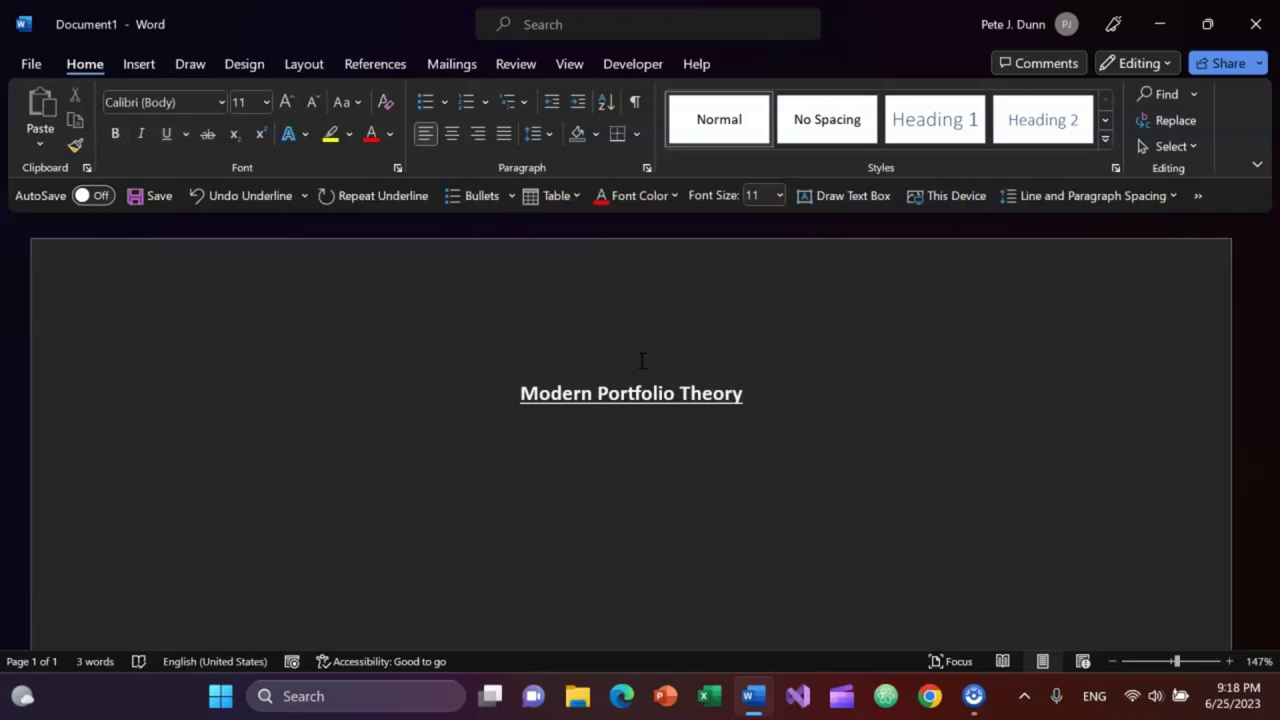
key(alt)
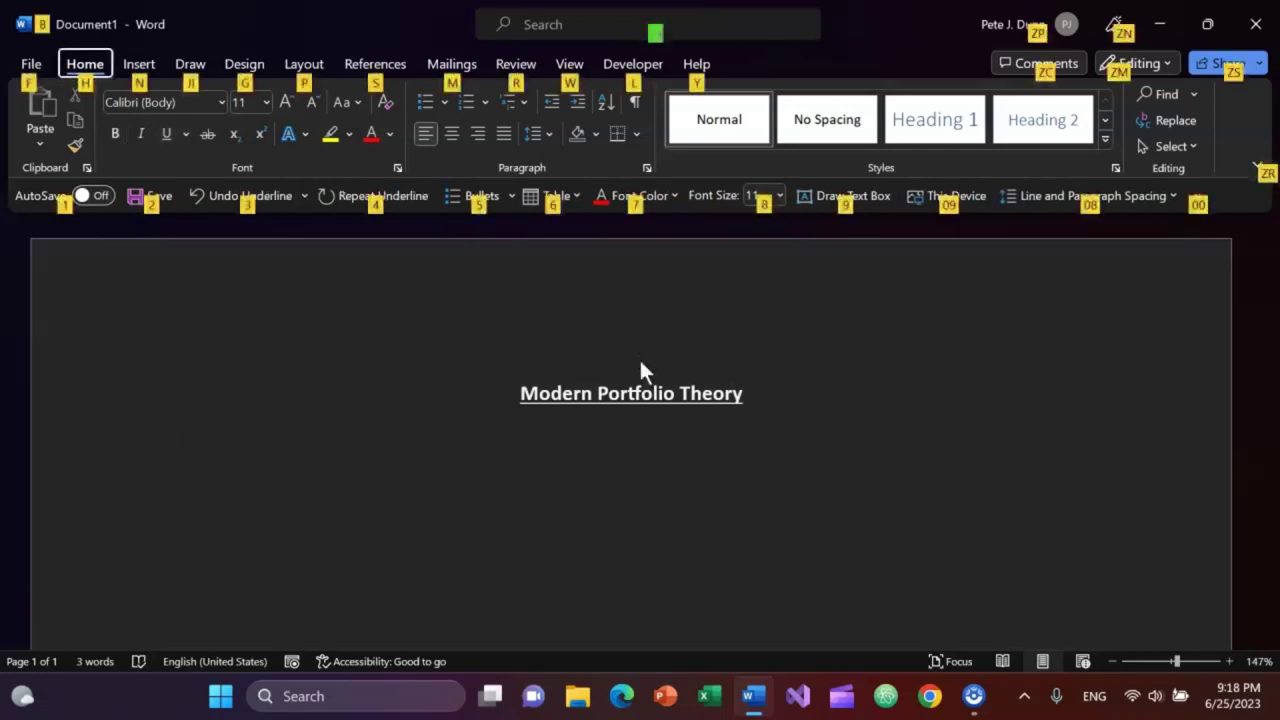
key(5)
key(Right)
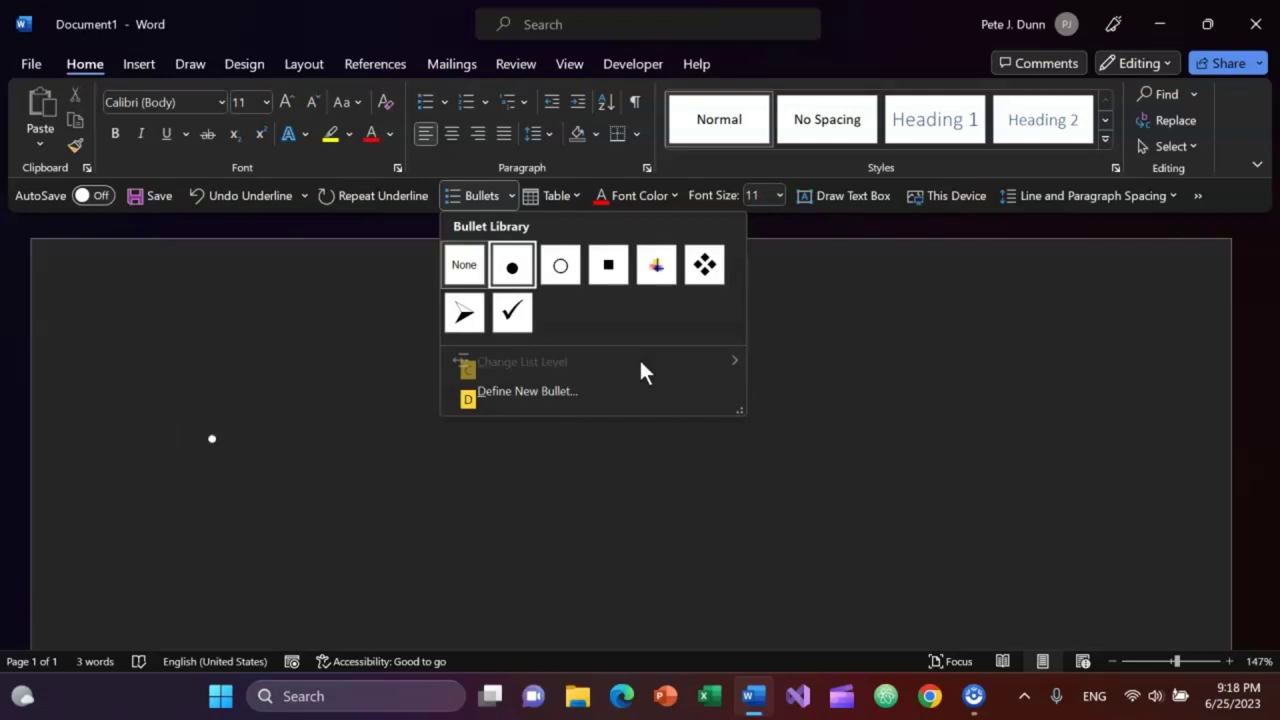
key(Return)
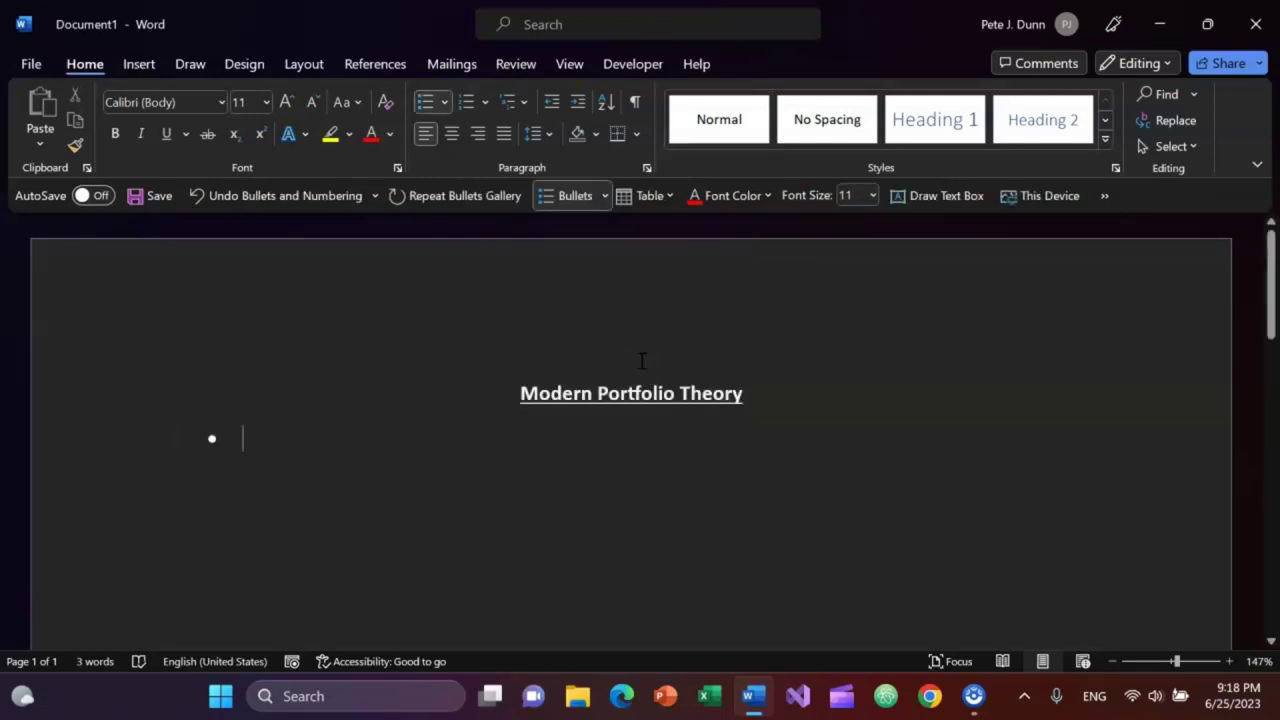
Step: Insert a page number at the bottom of the page in the Plain Number 3 style and leave the footer
key(alt+n)
key(n)
key(u)
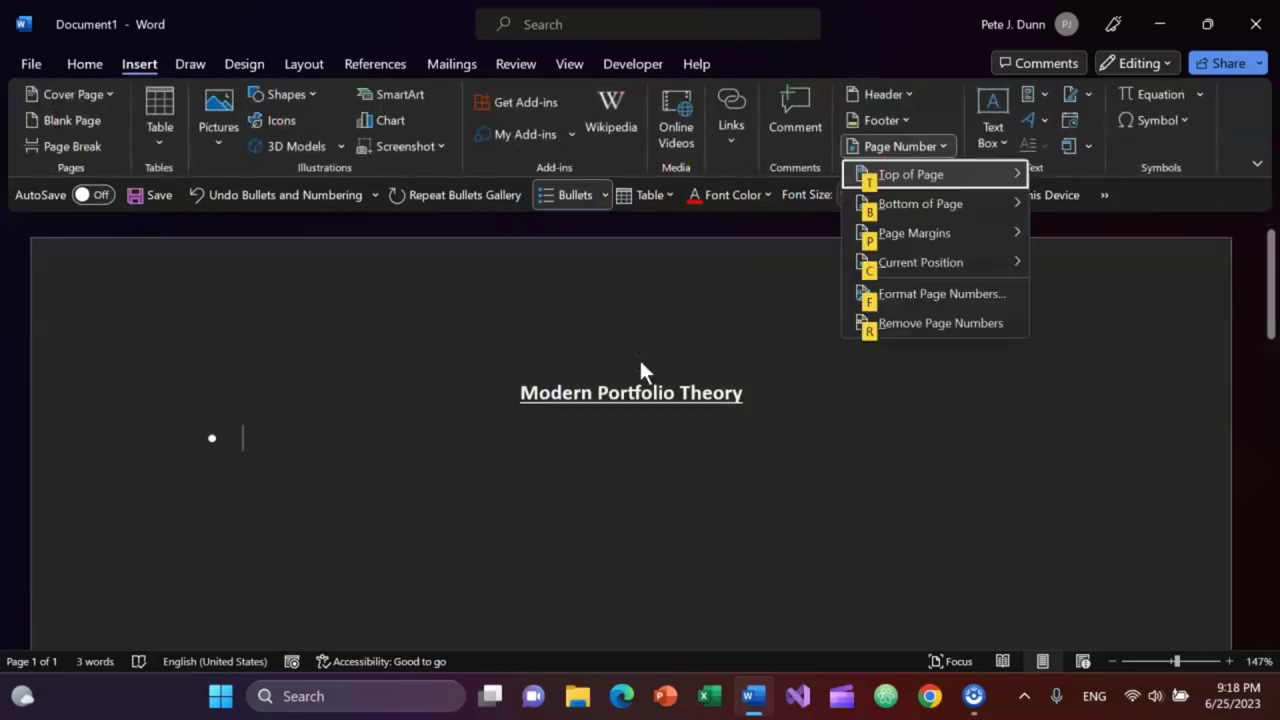
key(b)
key(Down)
key(Down)
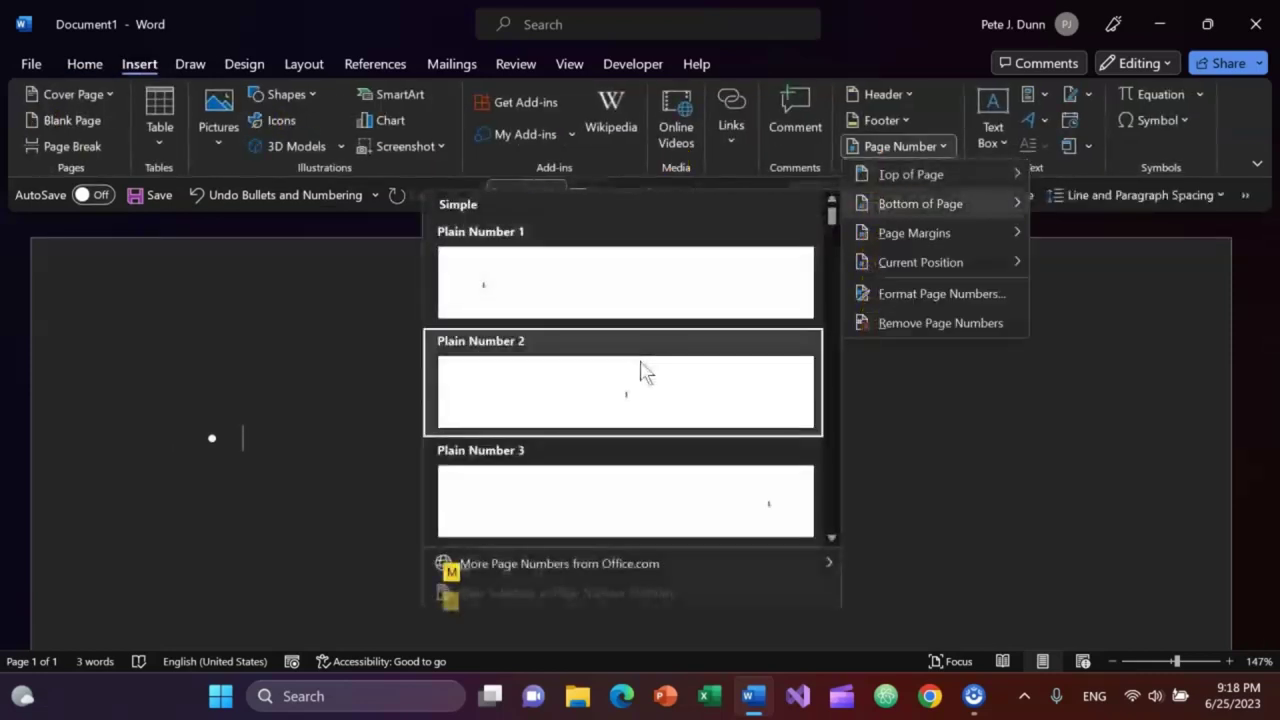
key(Return)
key(alt)
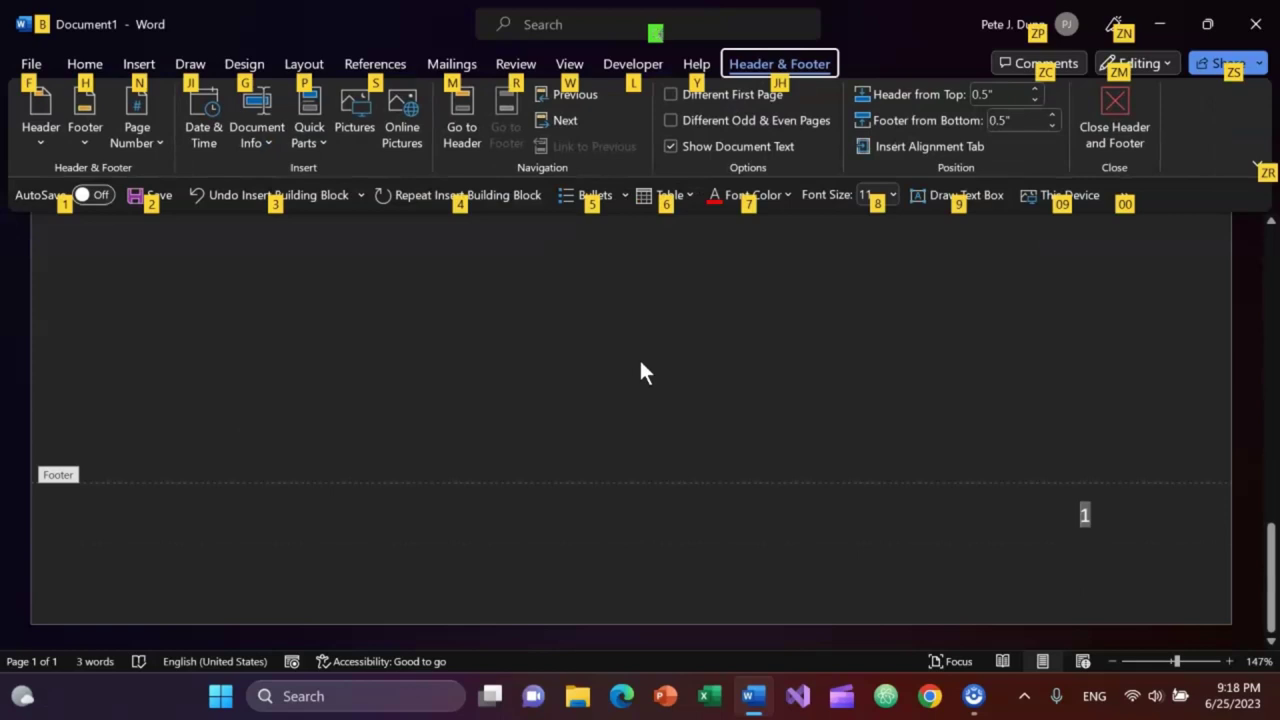
key(Escape)
key(Escape)
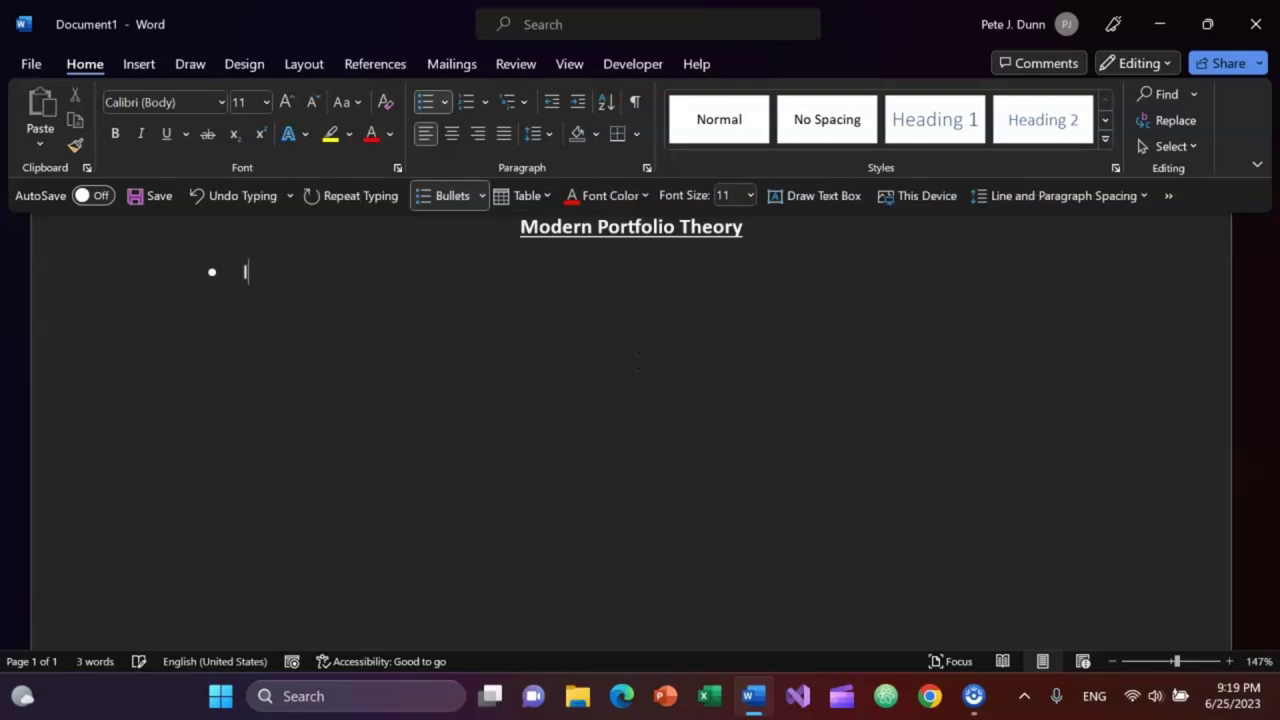
Step: Enter the first bullet: "Assets should be evaluated not only for their individual characteristics, but also for their combined effect on a portfolio as a whole"
key(BackSpace)
text(Assets shoul)
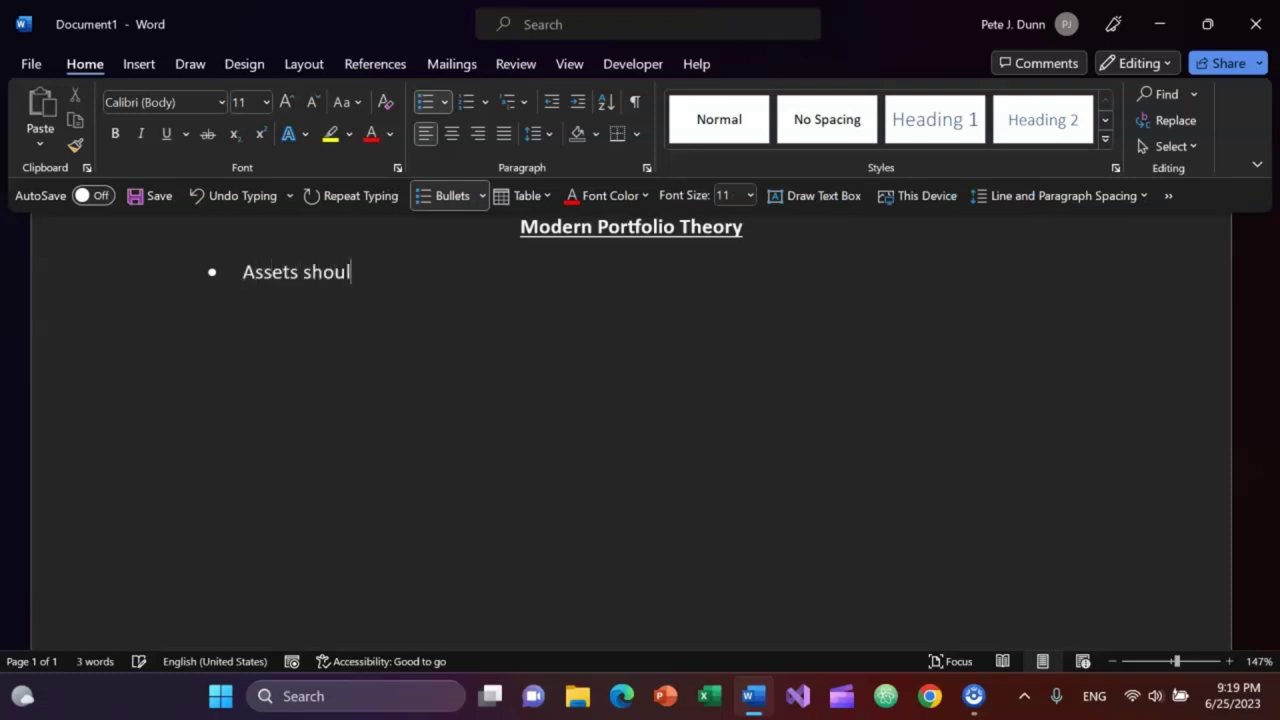
text(d be evalua)
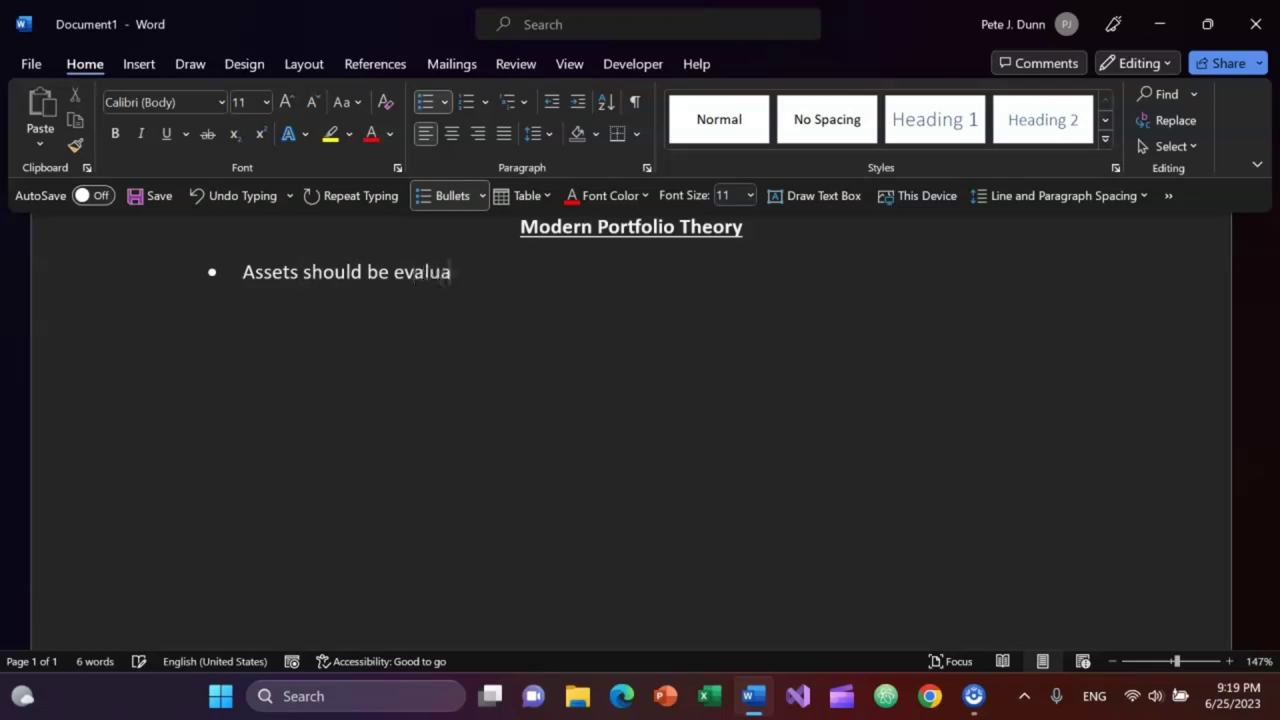
text(ted not only for t)
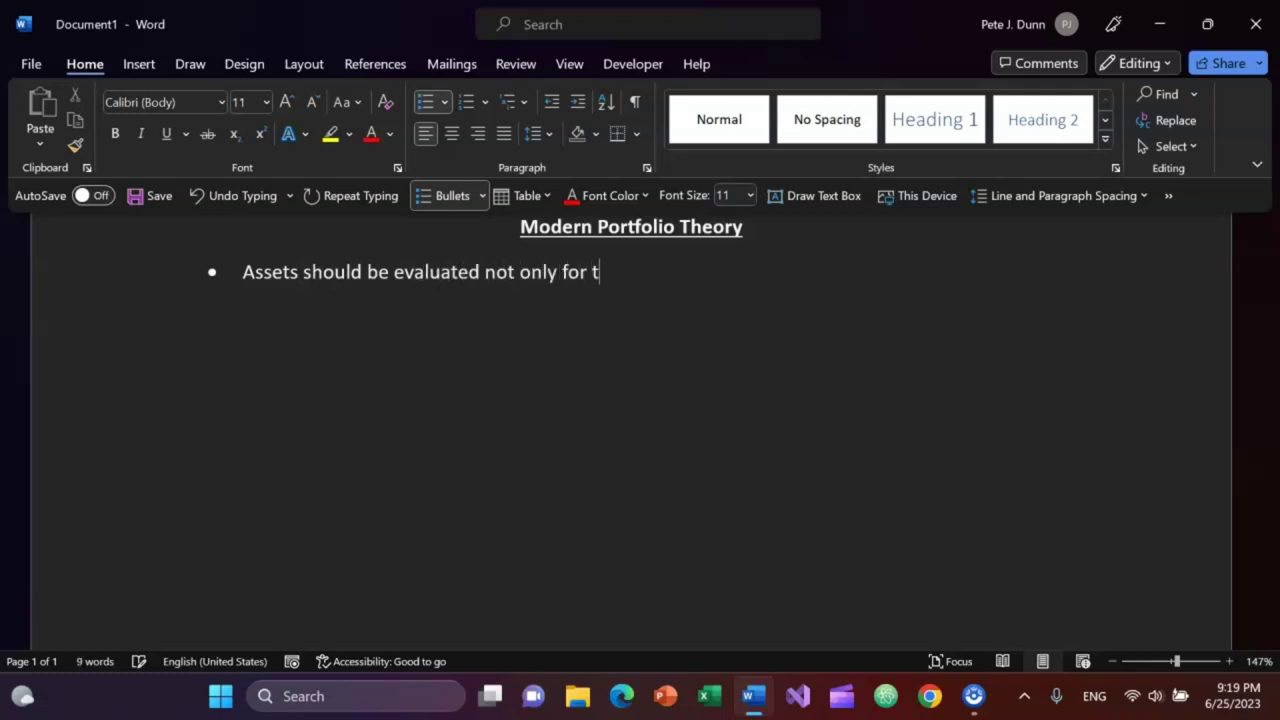
text(heir indi)
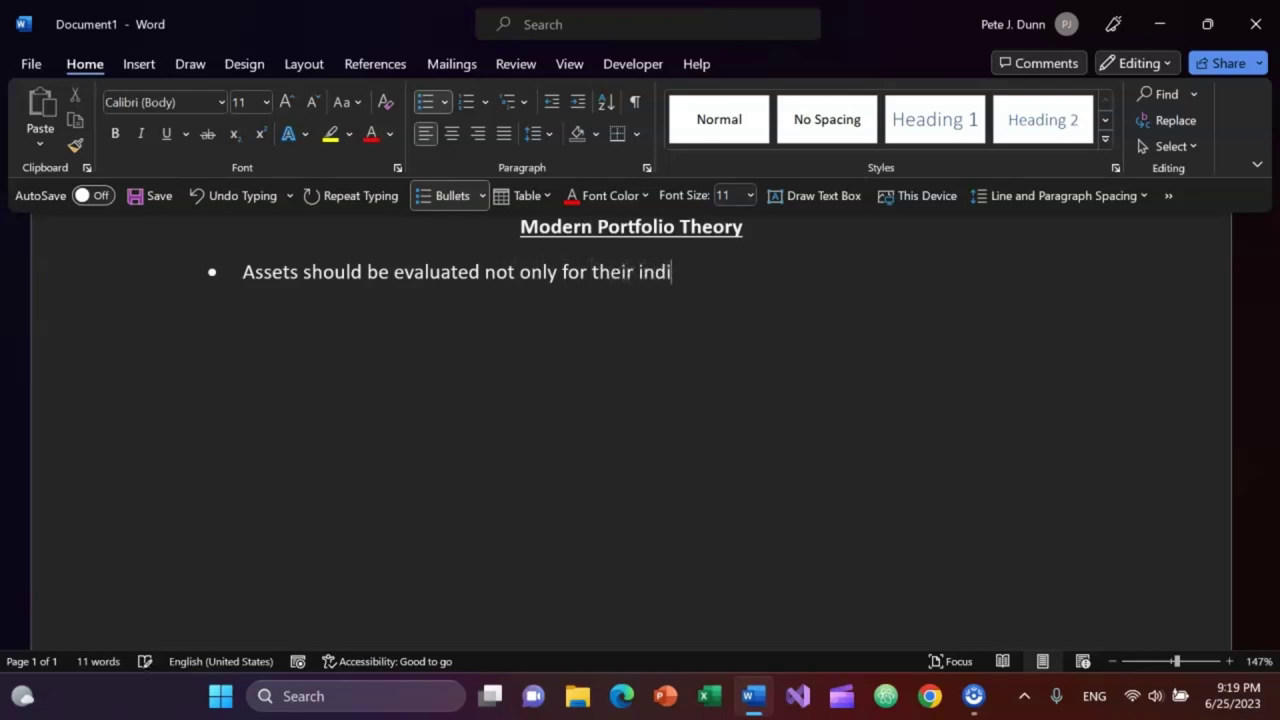
text(vidual char)
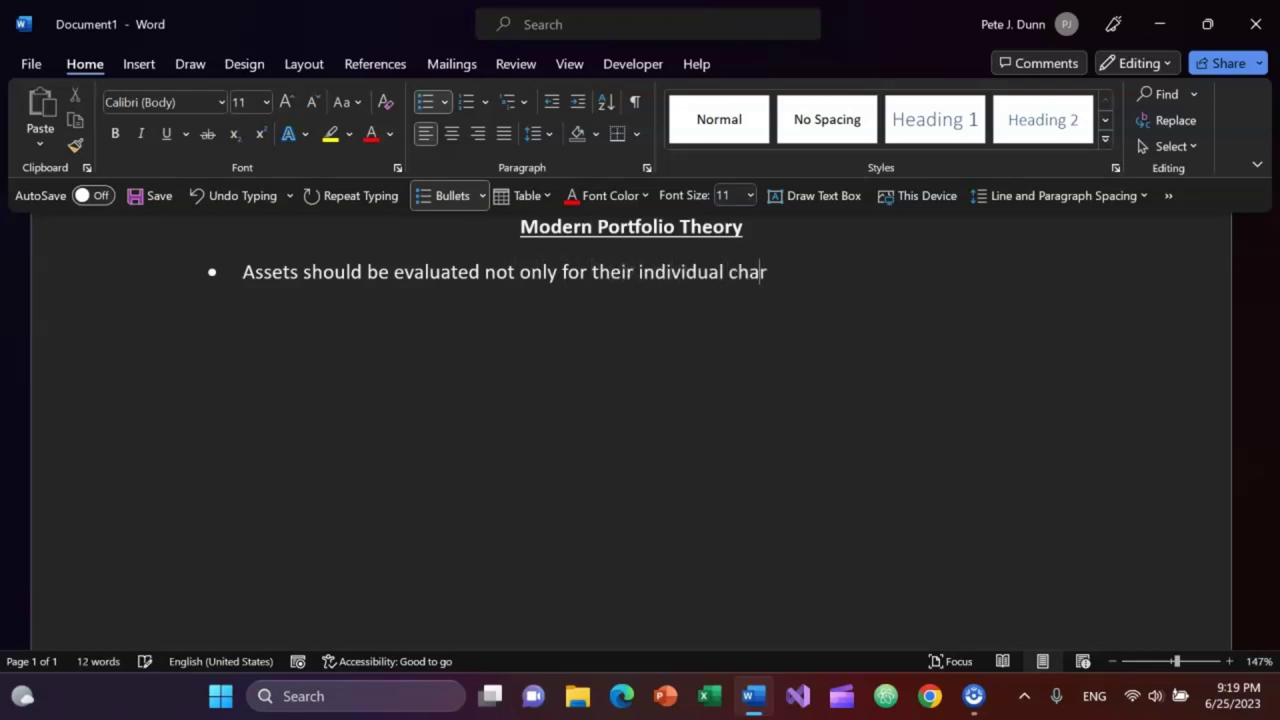
text(acteristic)
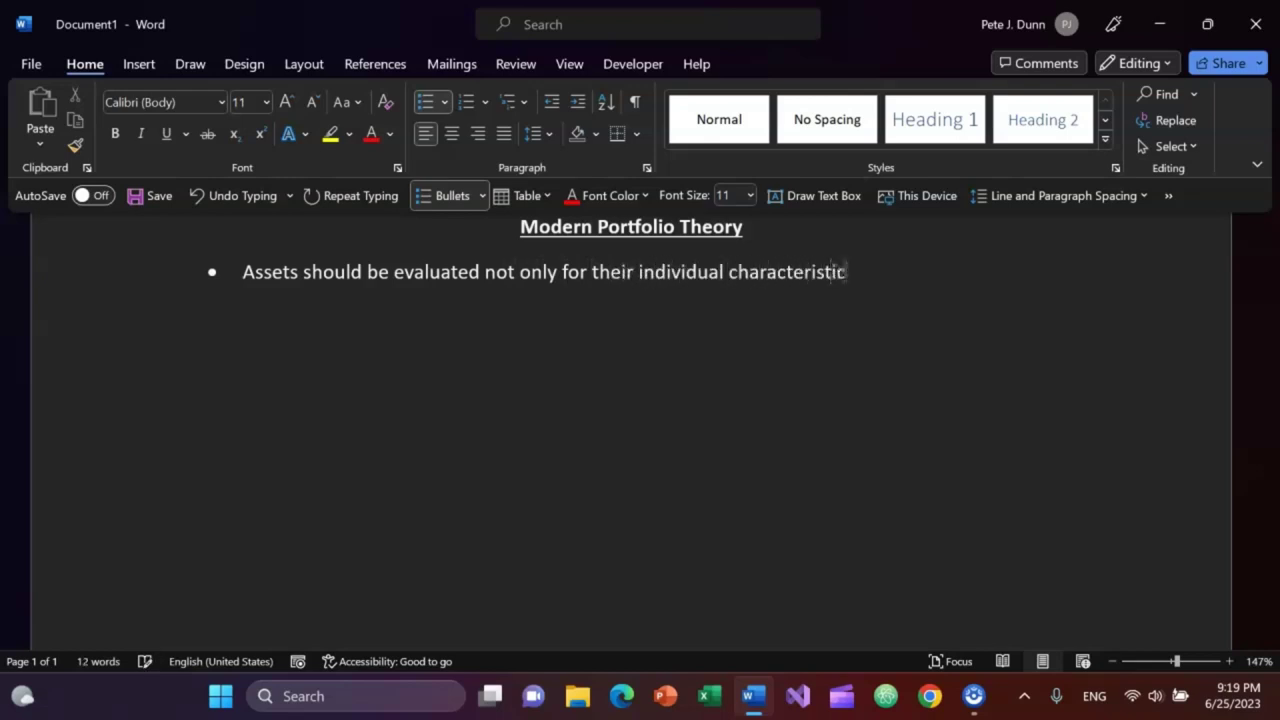
text(s, but also for their )
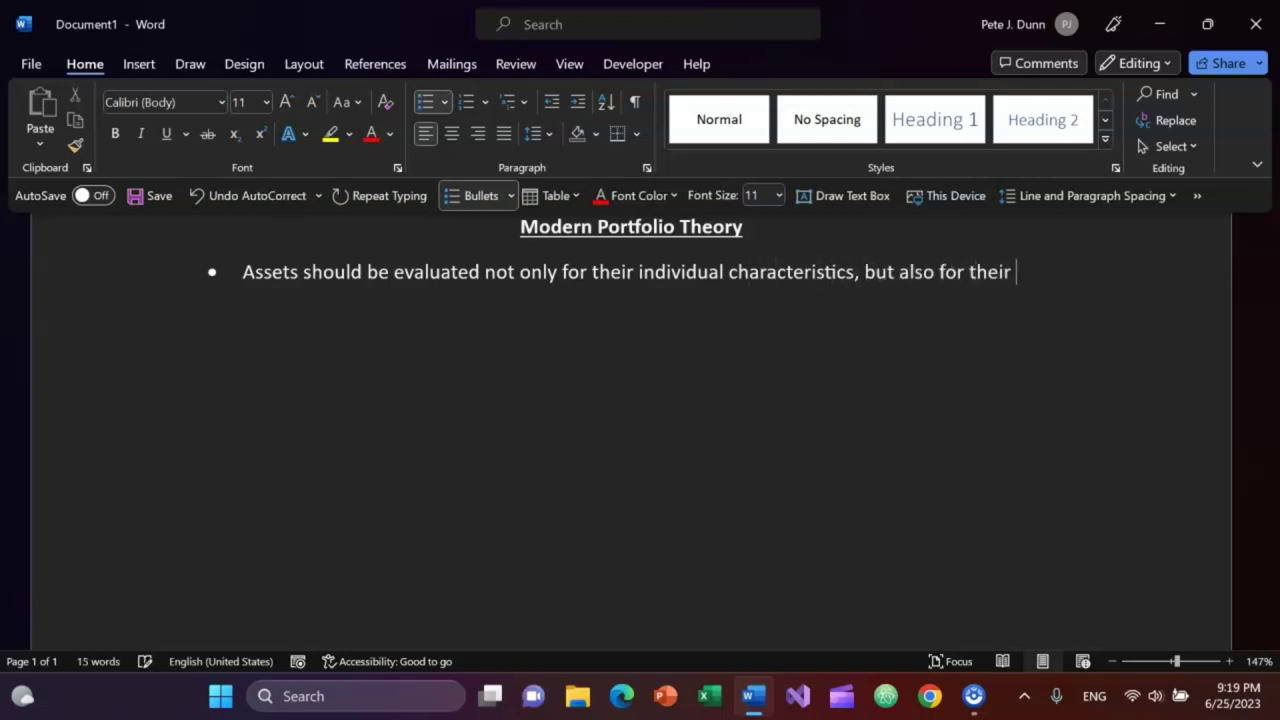
text(combined )
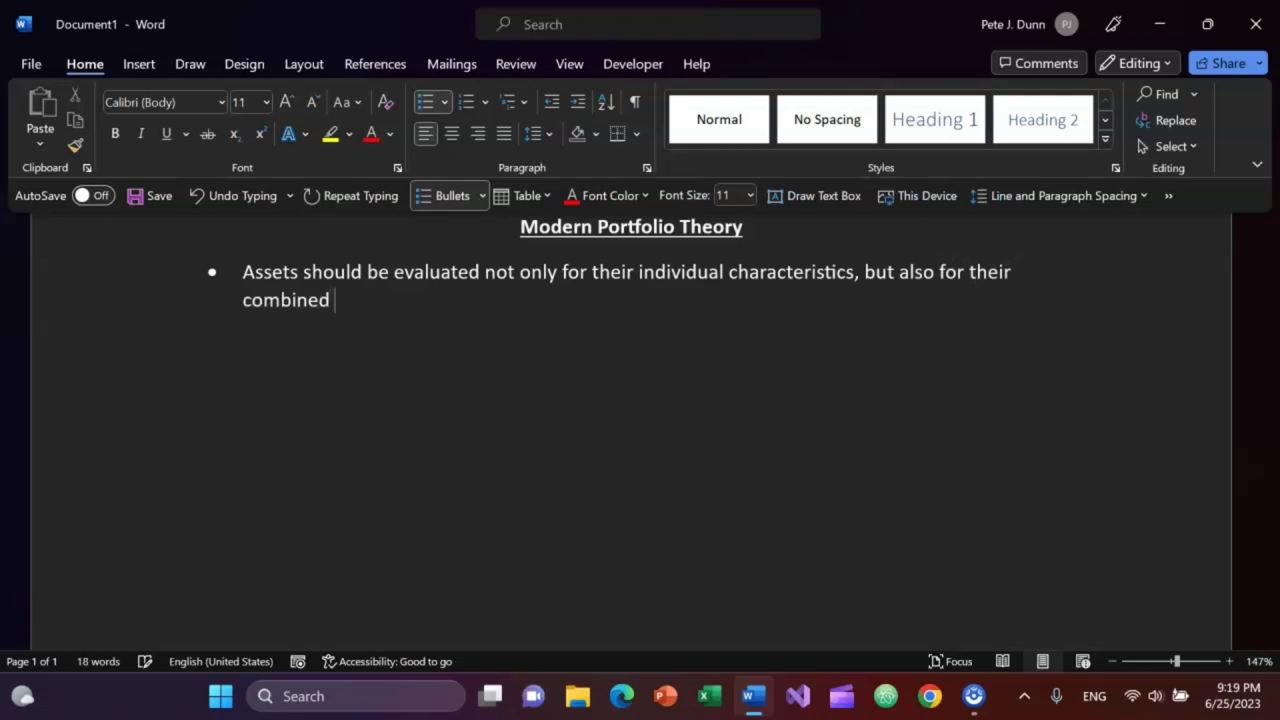
text(effect on a portf)
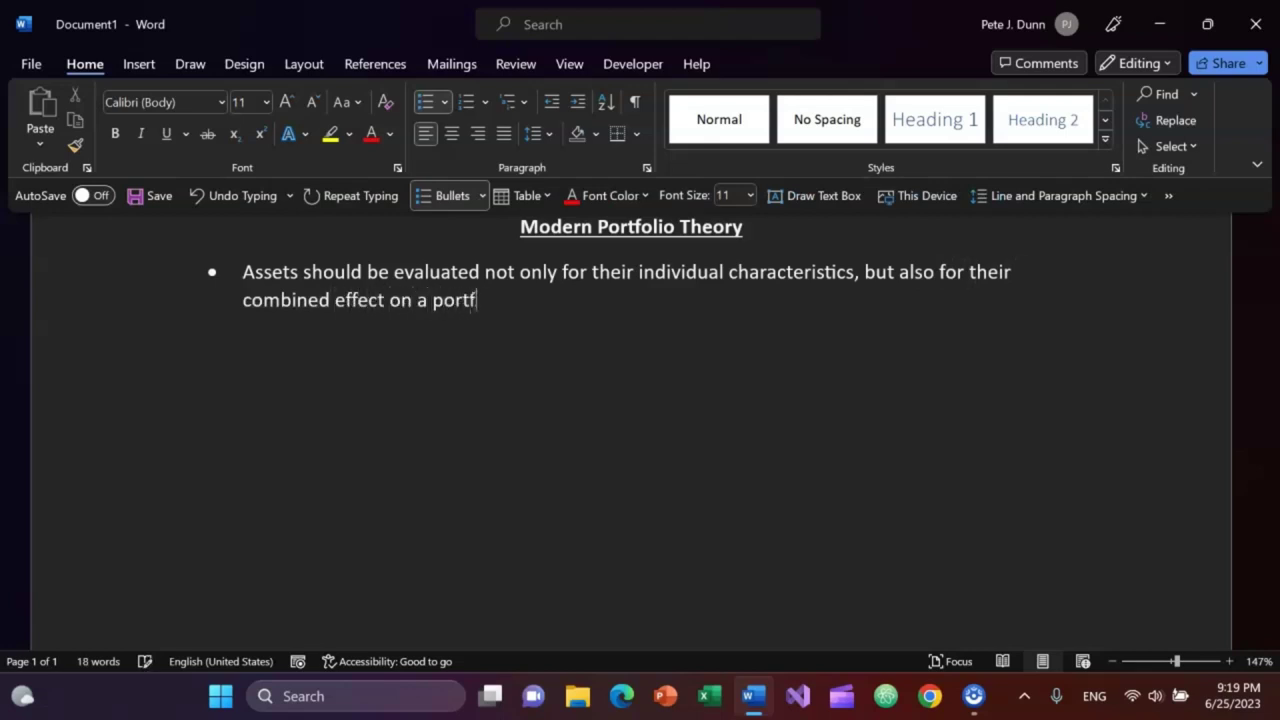
text(olio as a whole)
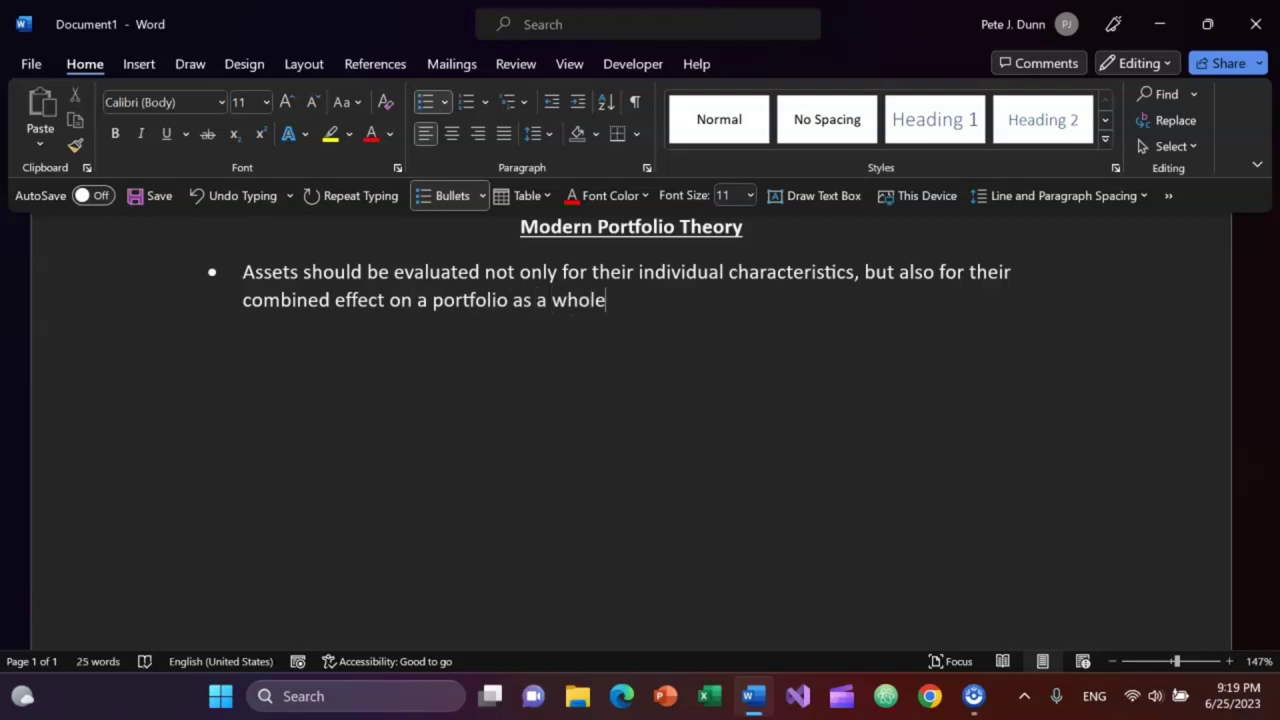
Step: Run the spelling and grammar check on the document and dismiss its message
key(F7)
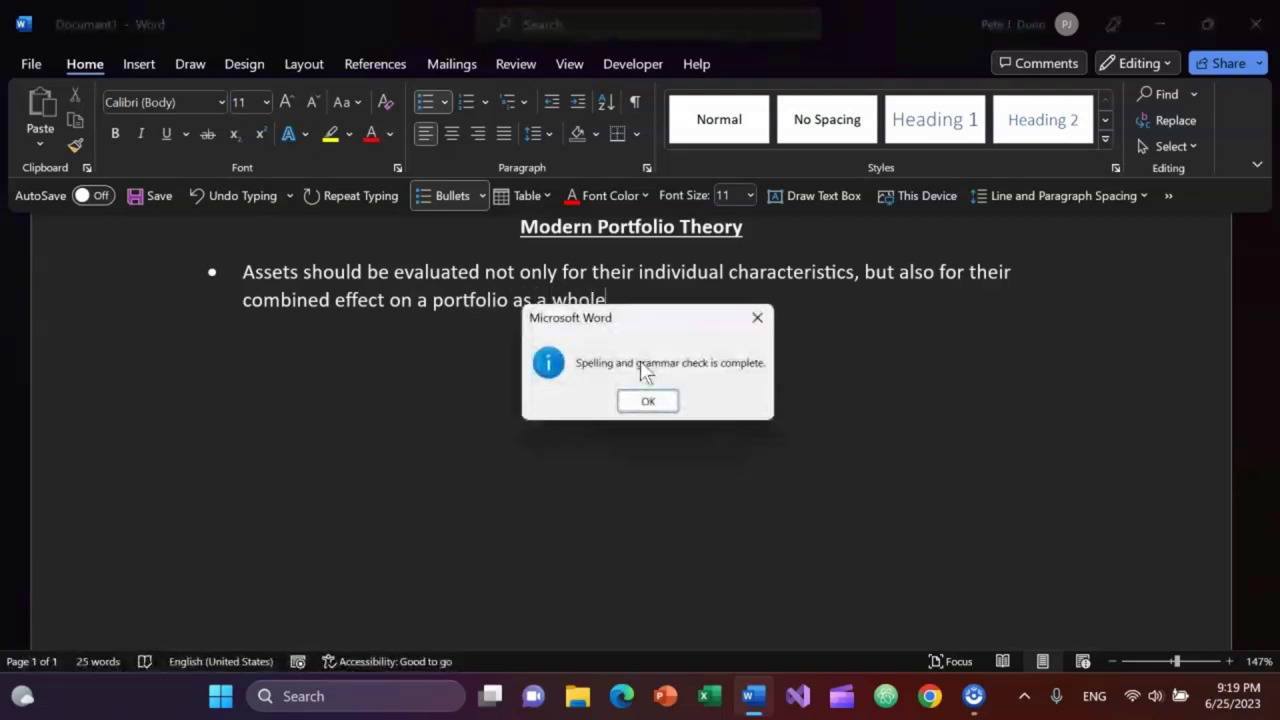
key(Return)
Step: Add an indented sub-bullet under the first bullet reading "Reason: diversification can reduce risk without reducing return"
key(Return)
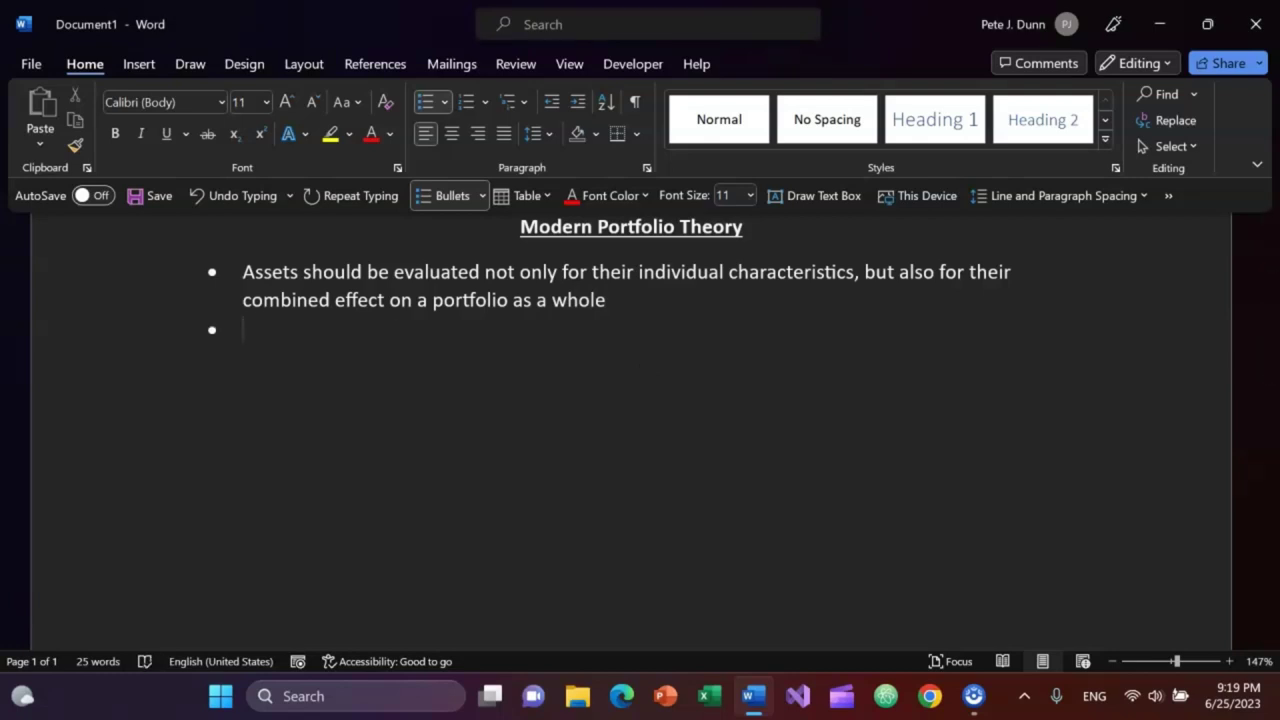
key(Tab)
text(Re)
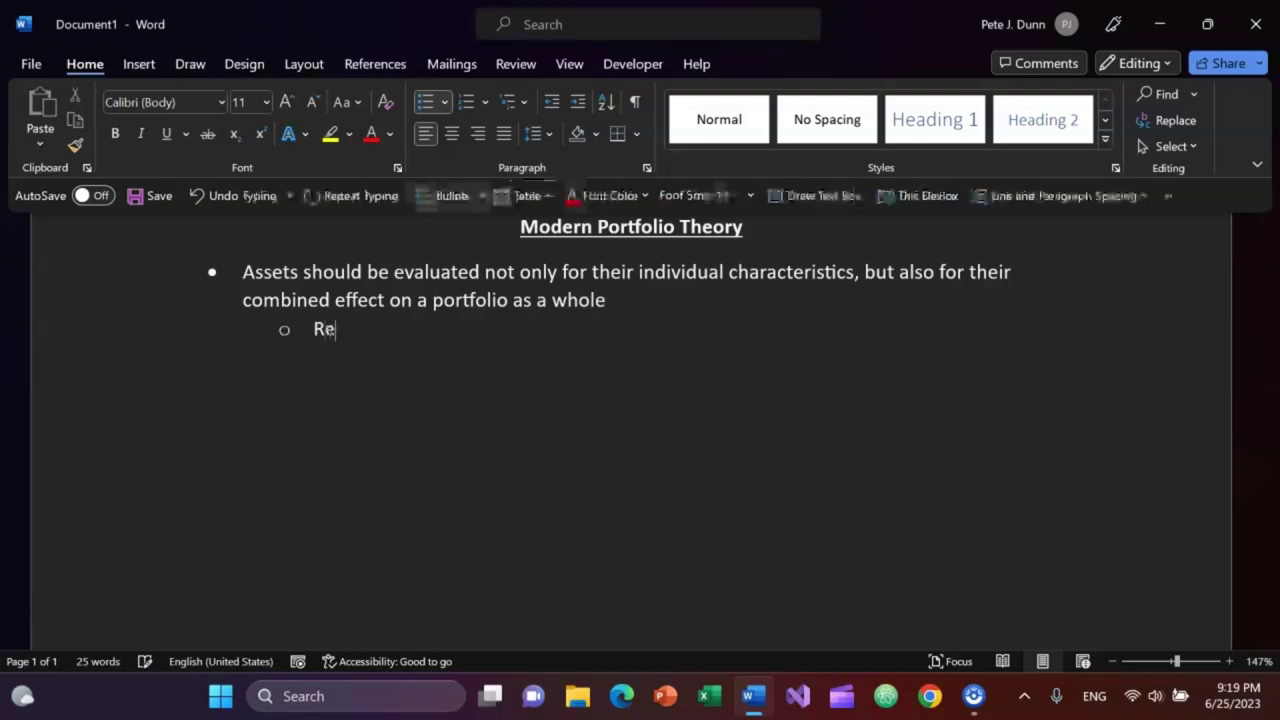
text(ason)
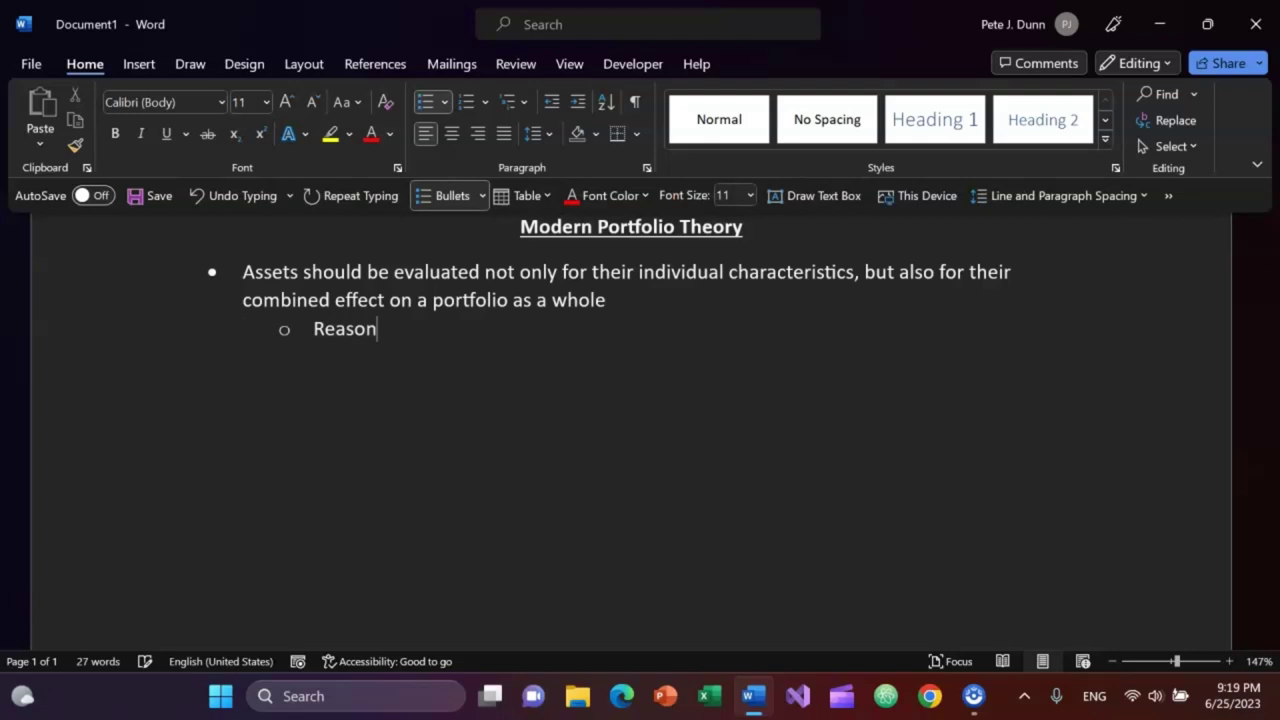
text(: diversificati)
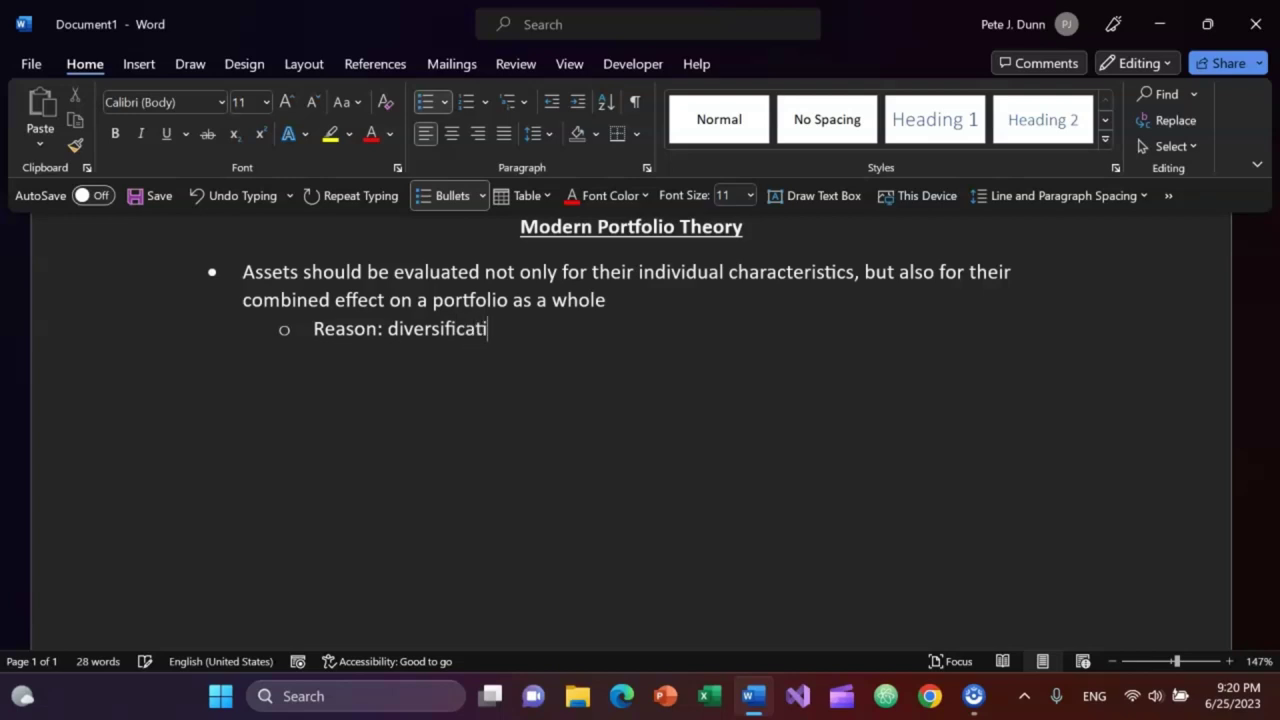
text(on can reduce risk w)
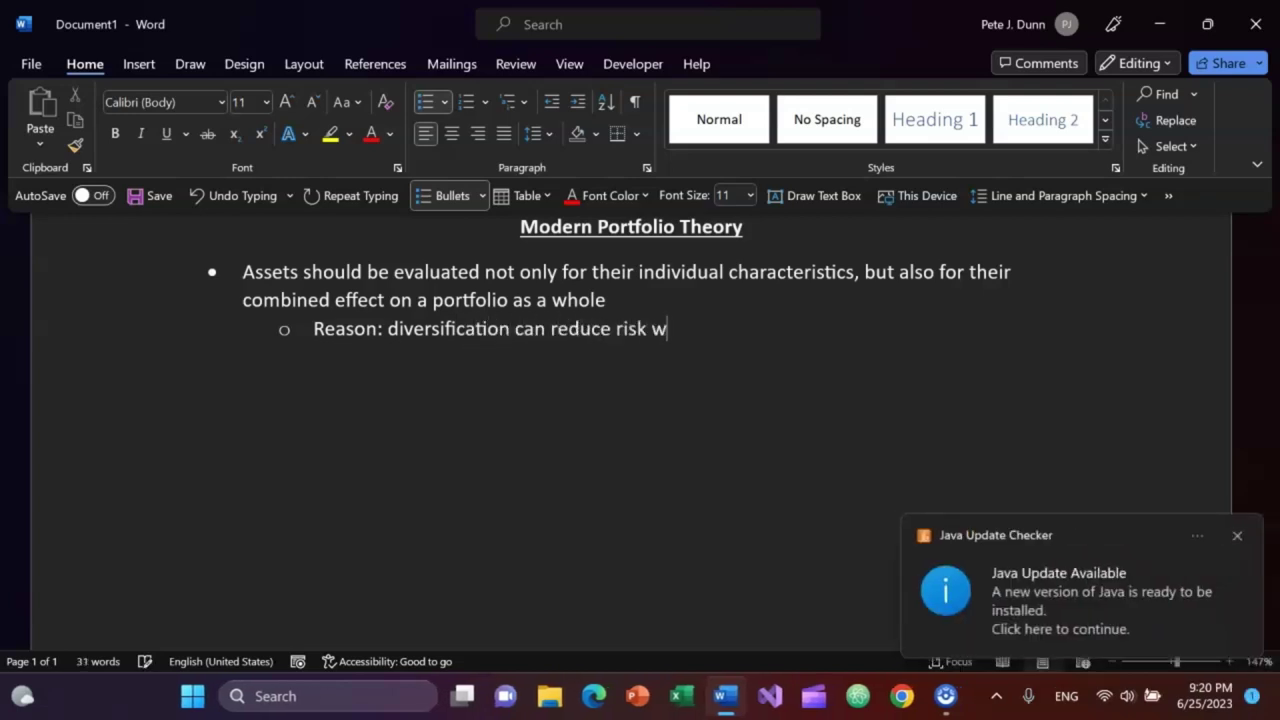
text(ithout)
key(BackSpace)
key(BackSpace)
text(tho)
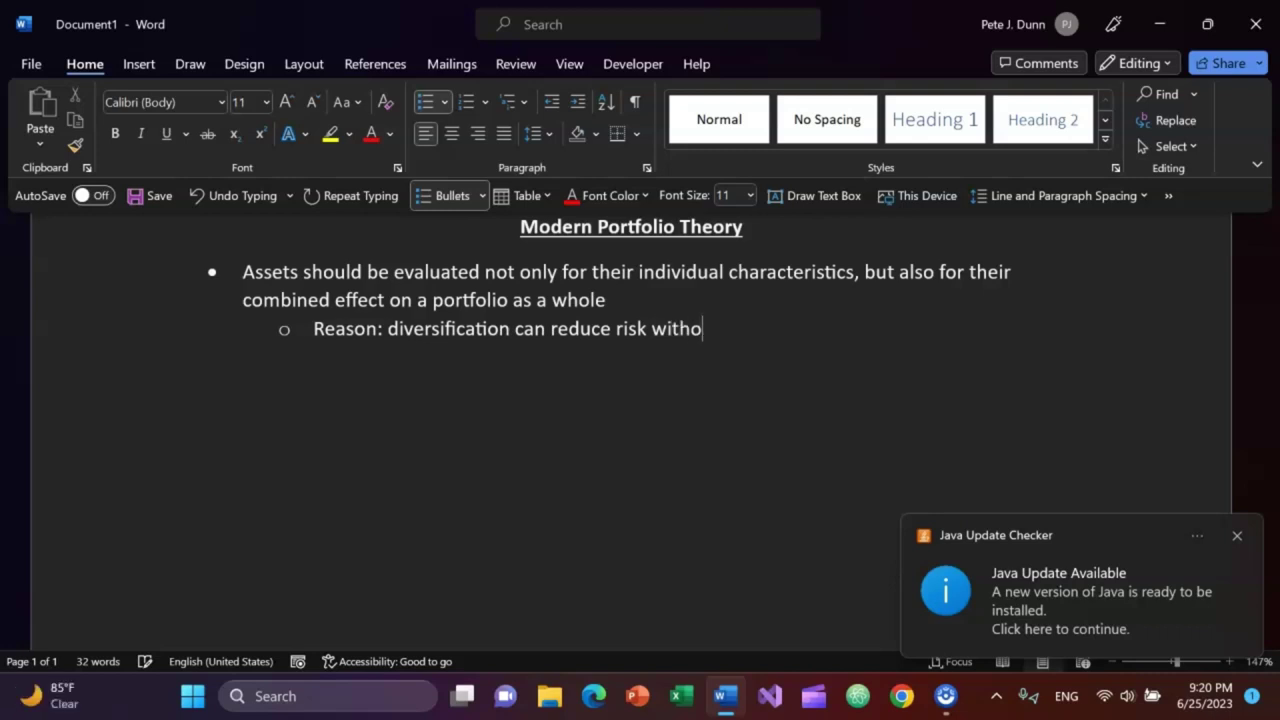
text(ut reducing return)
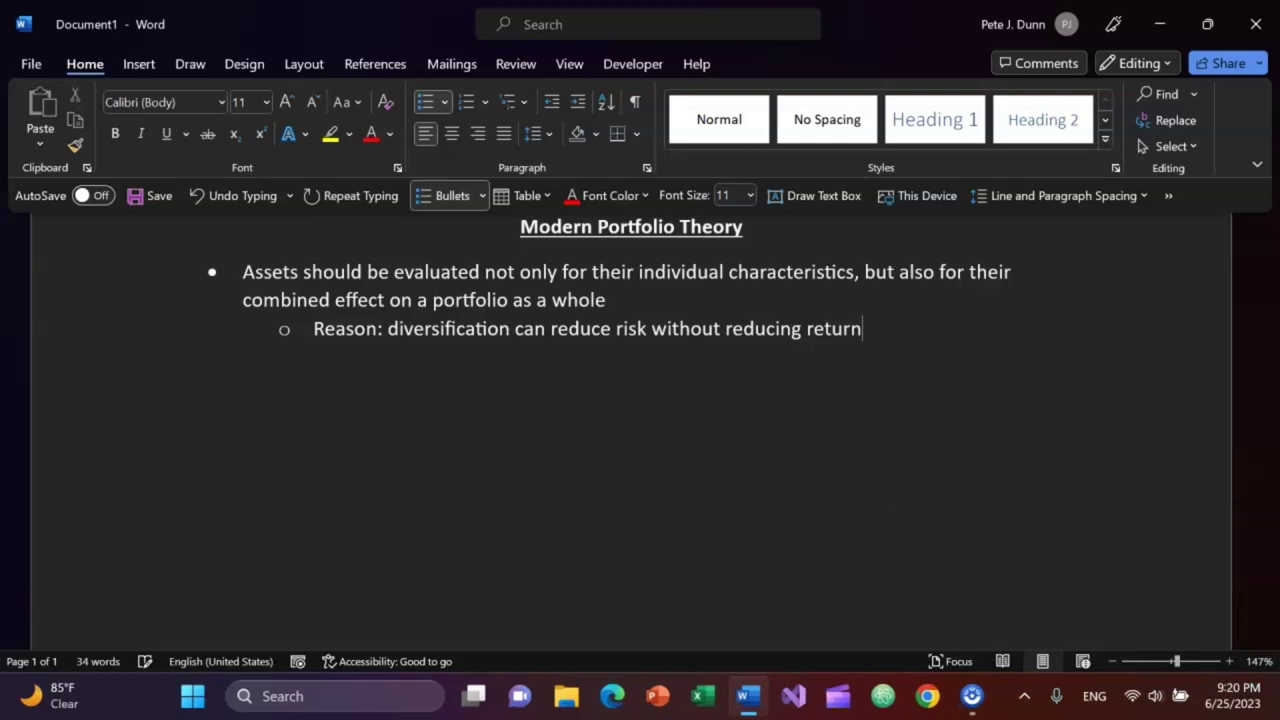
Step: Start a new top-level bullet with "E(ra, b)", formatting "a, b" as subscript
key(Return)
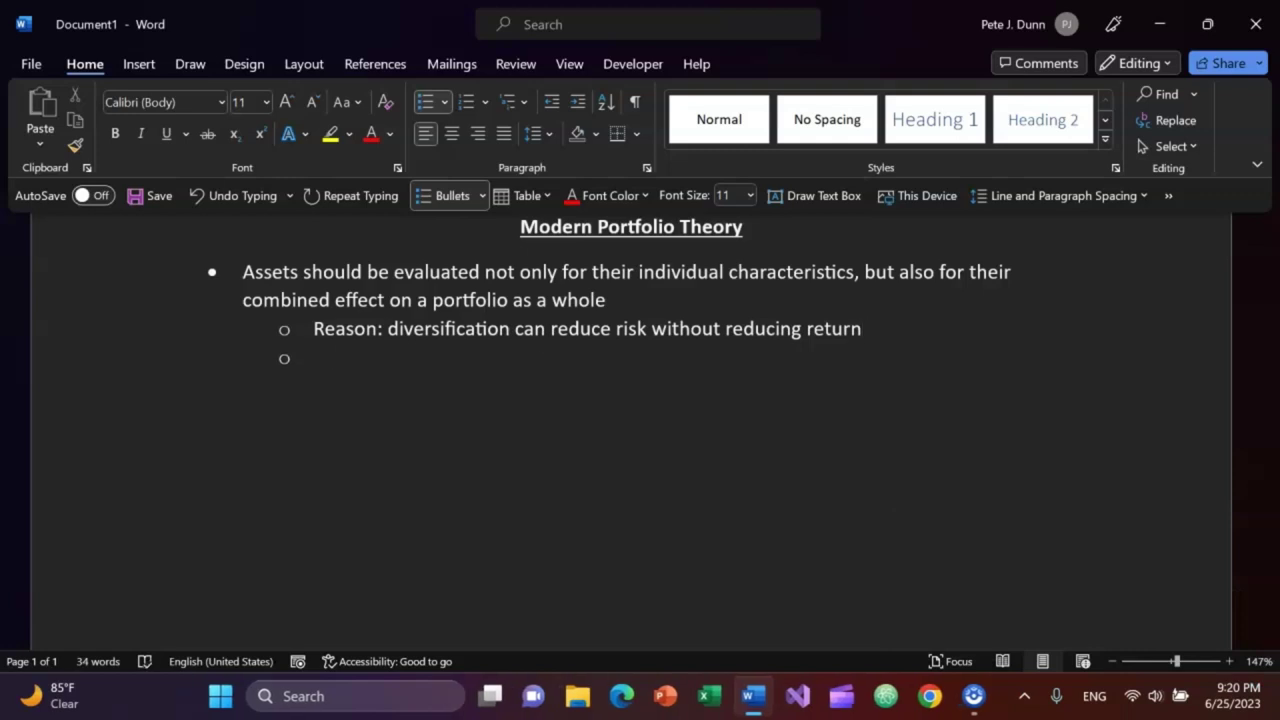
key(shift+Tab)
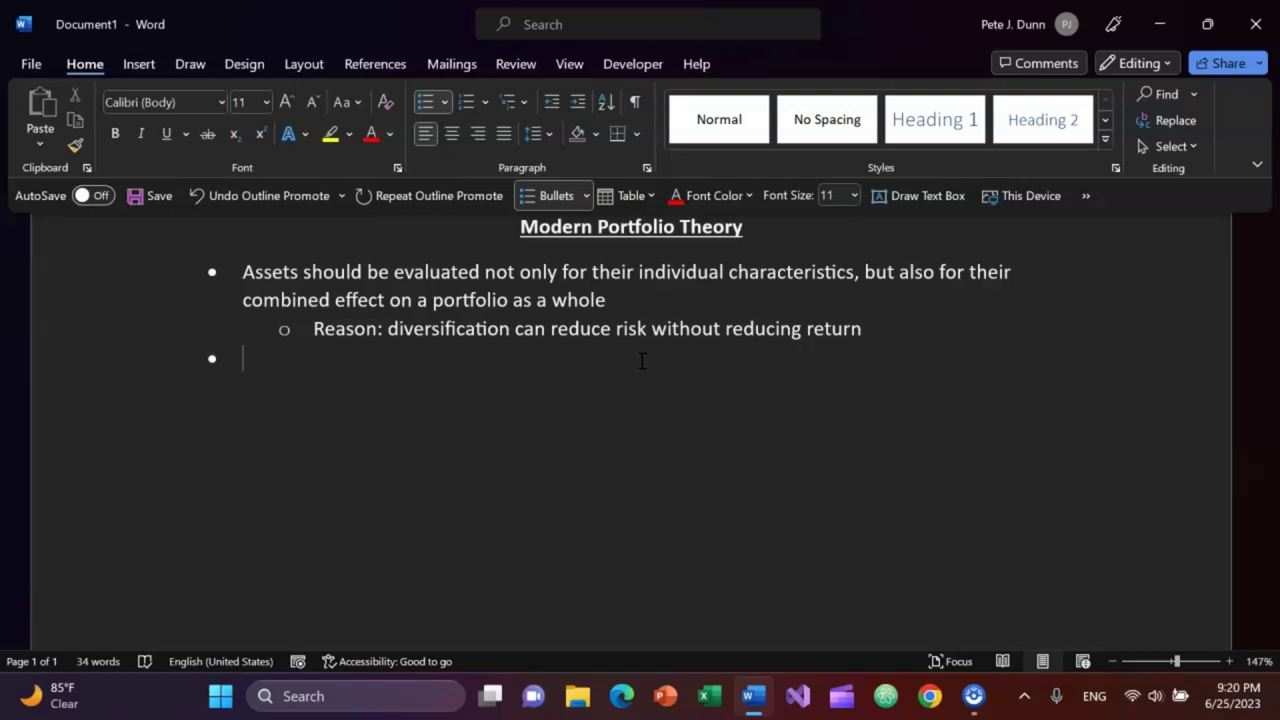
text(E)
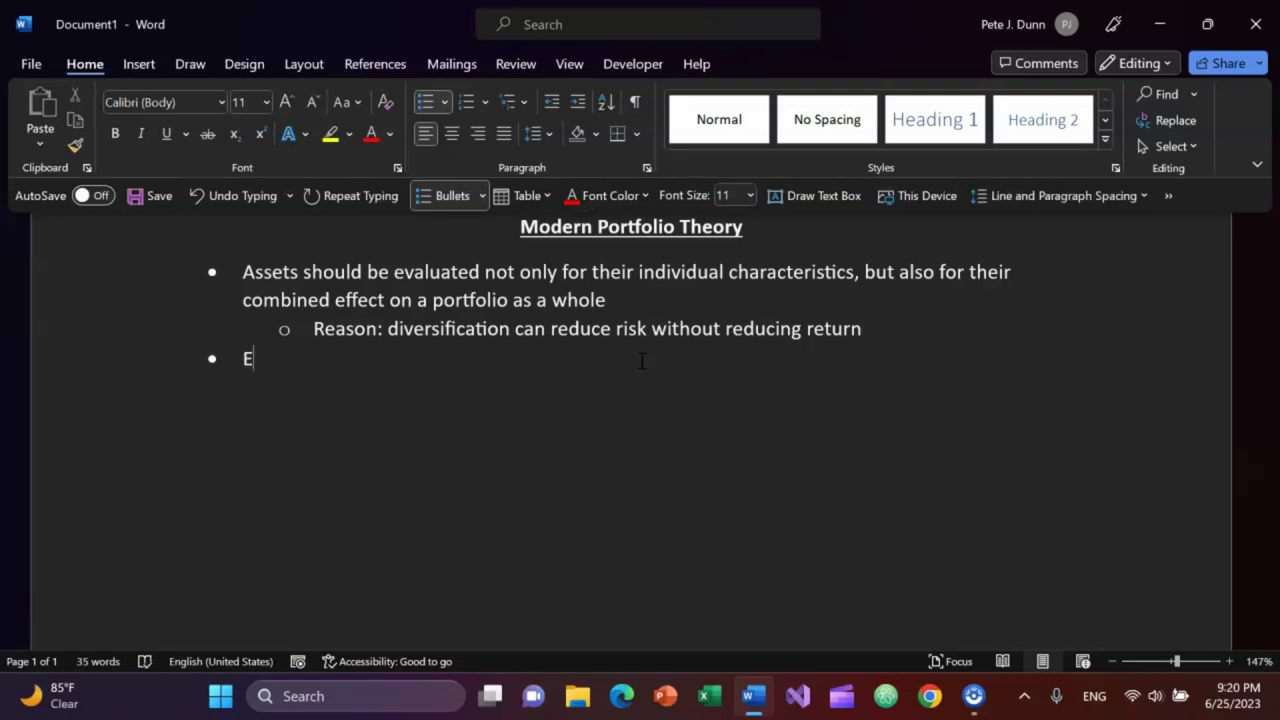
text((r)
key(ctrl+equal)
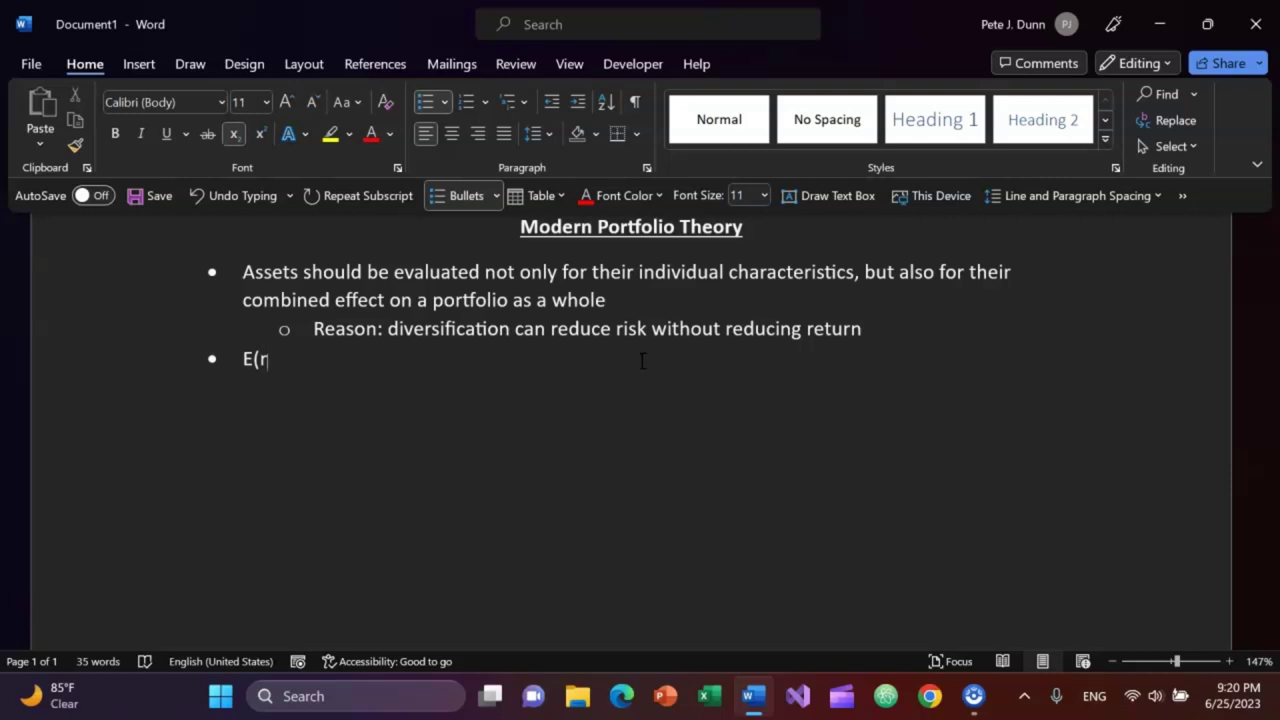
key(ctrl+equal)
key(ctrl+shift+equal)
text(a,)
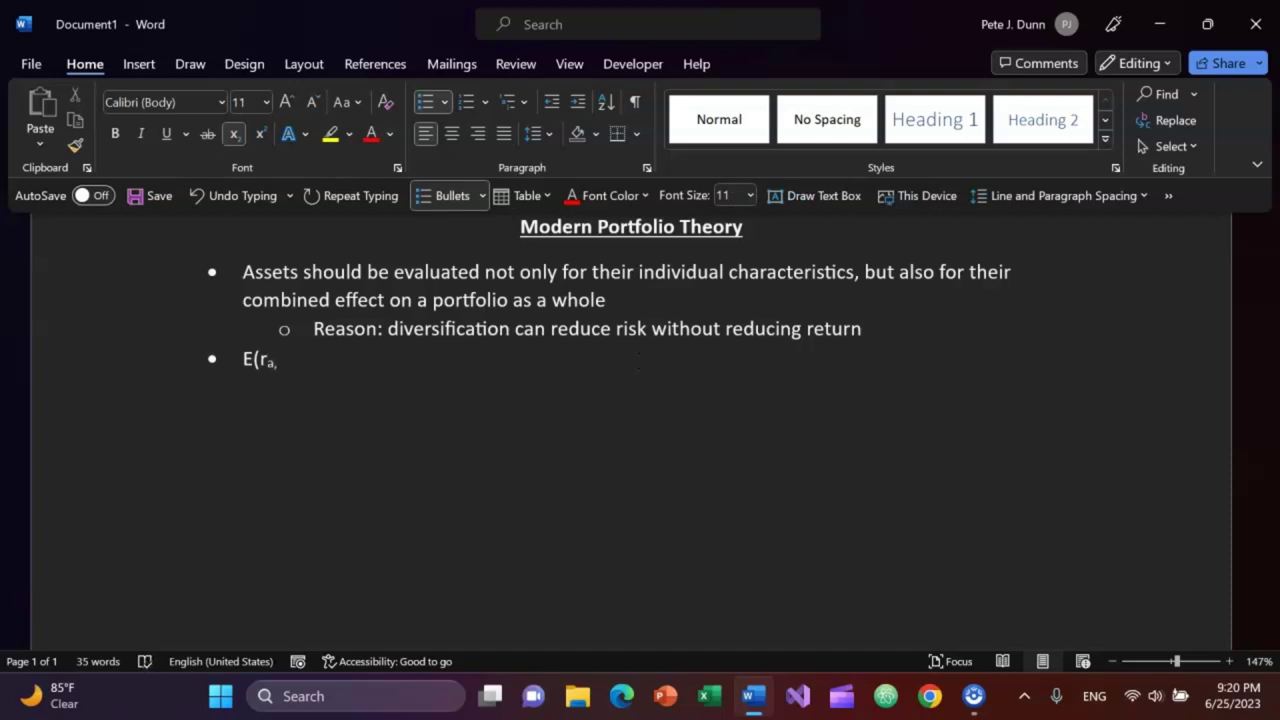
text( b)
key(ctrl+equal)
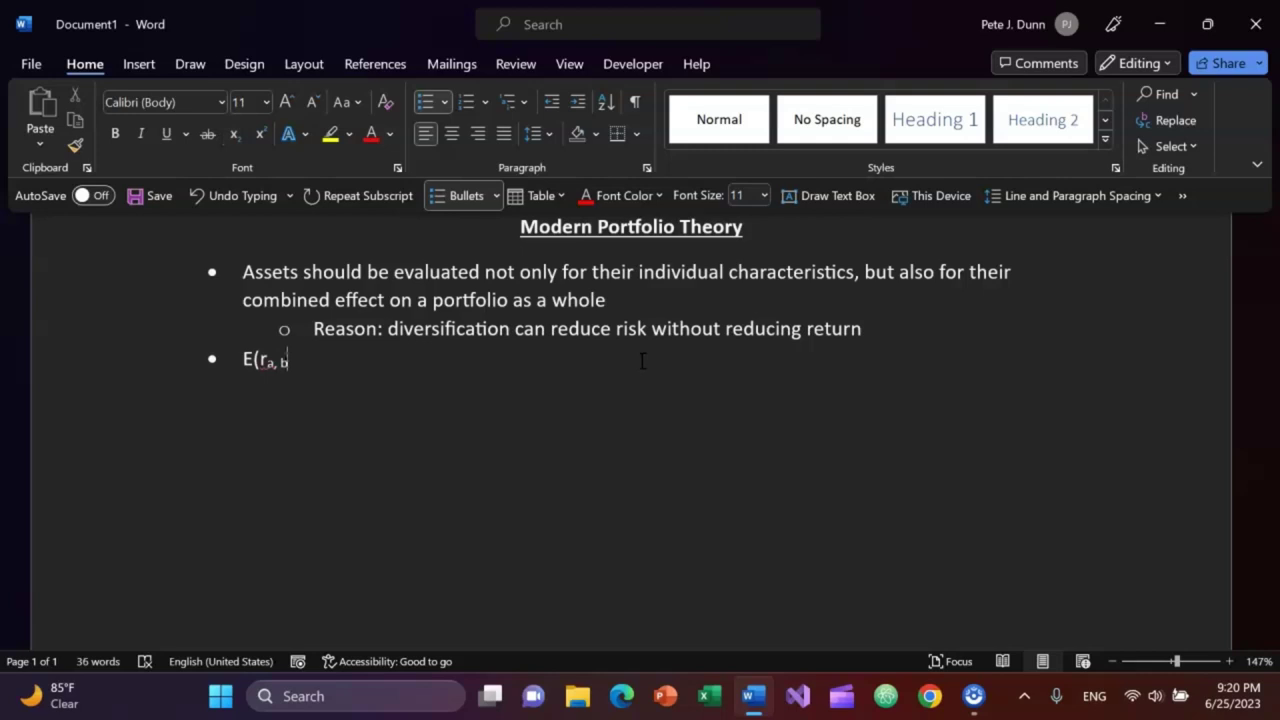
text())
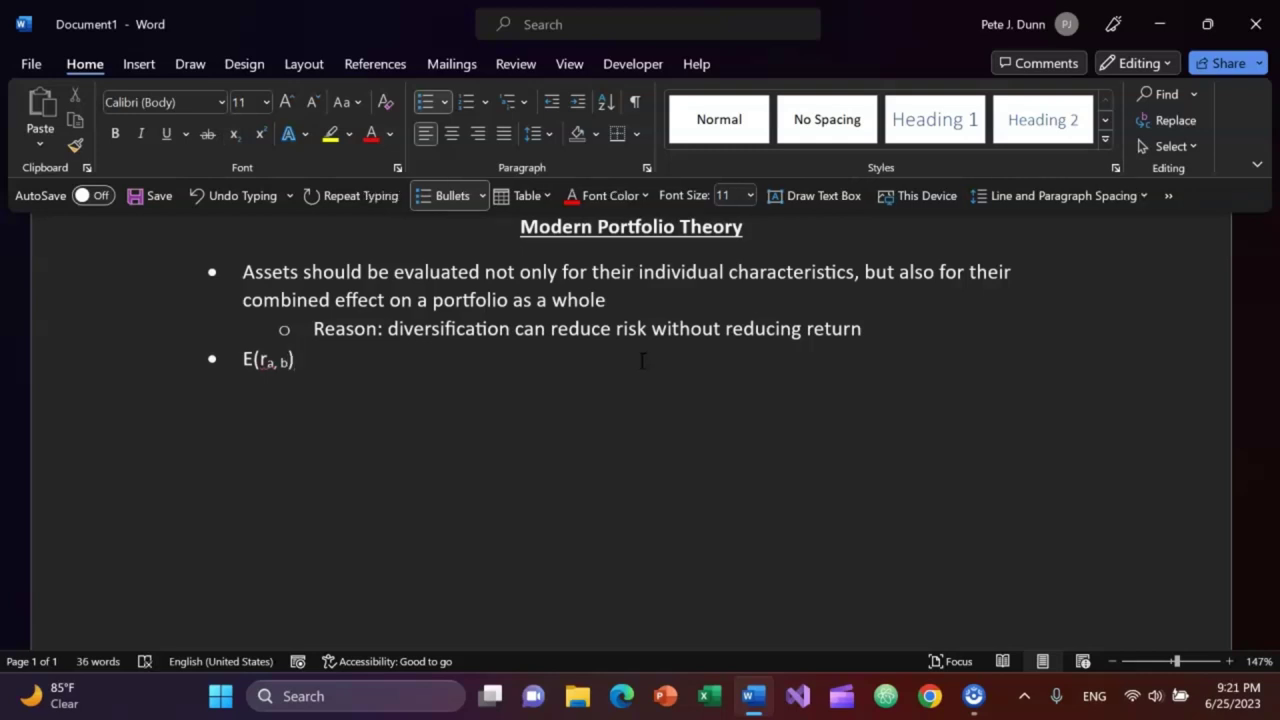
Step: Continue the formula with "= E(ra) * wa", formatting each "a" as subscript
text( =)
text(E)
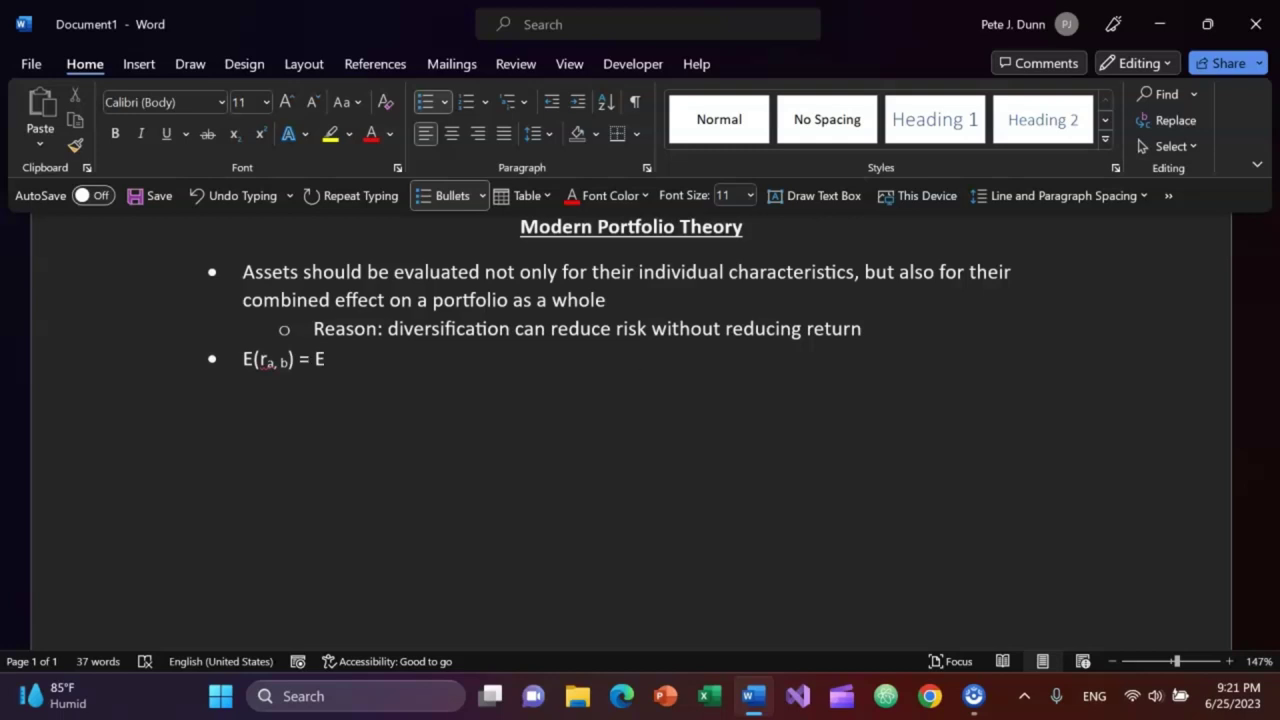
text((r)
key(ctrl+equal)
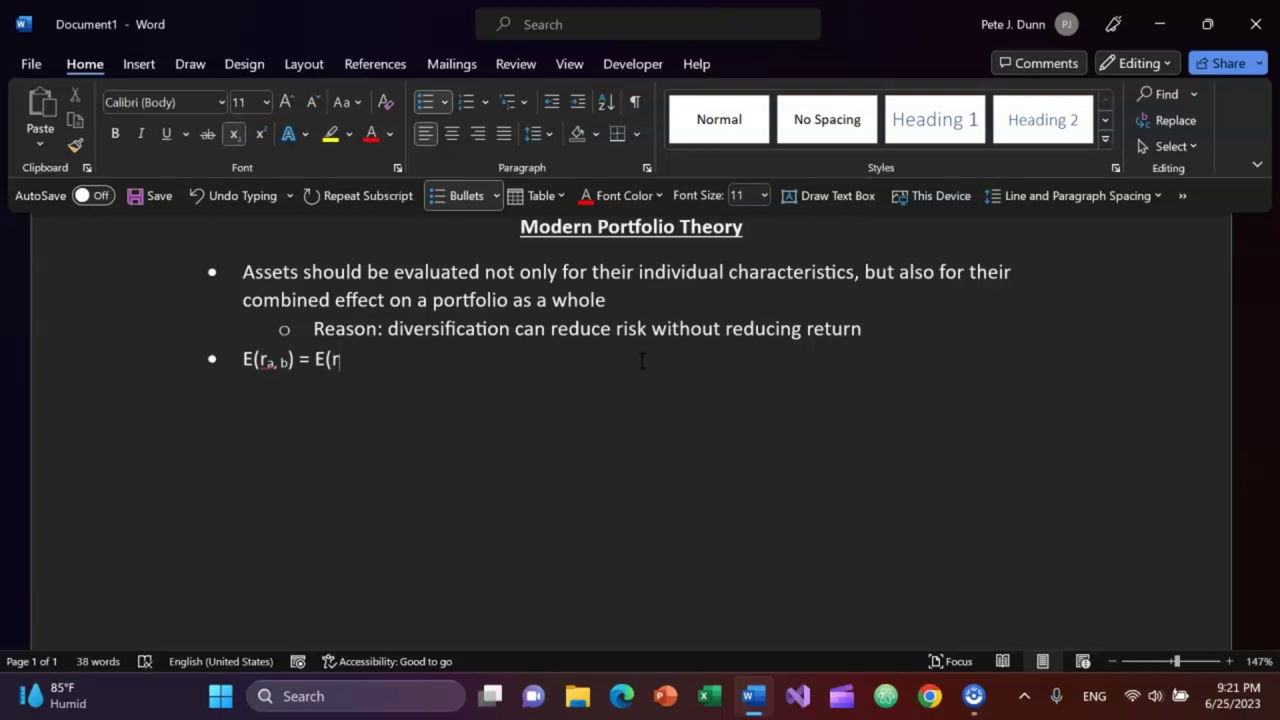
text(a)
key(ctrl+equal)
text())
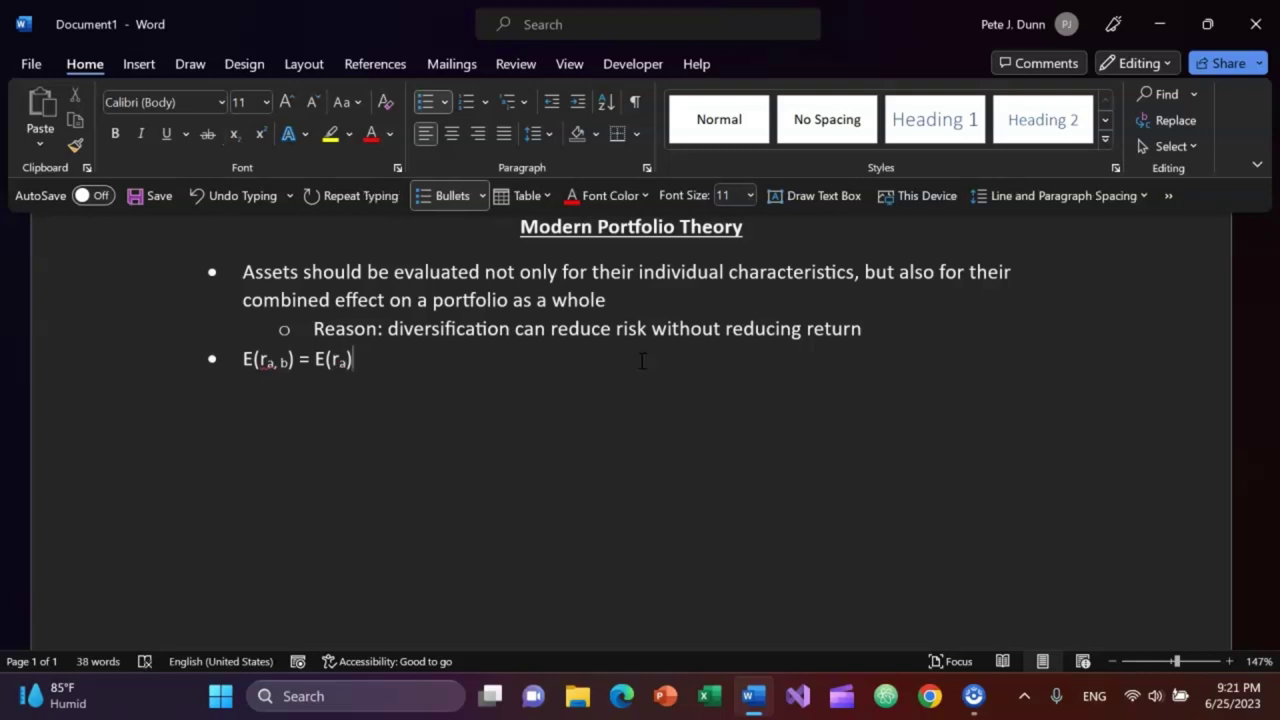
text( * w)
key(ctrl+equal)
text(a)
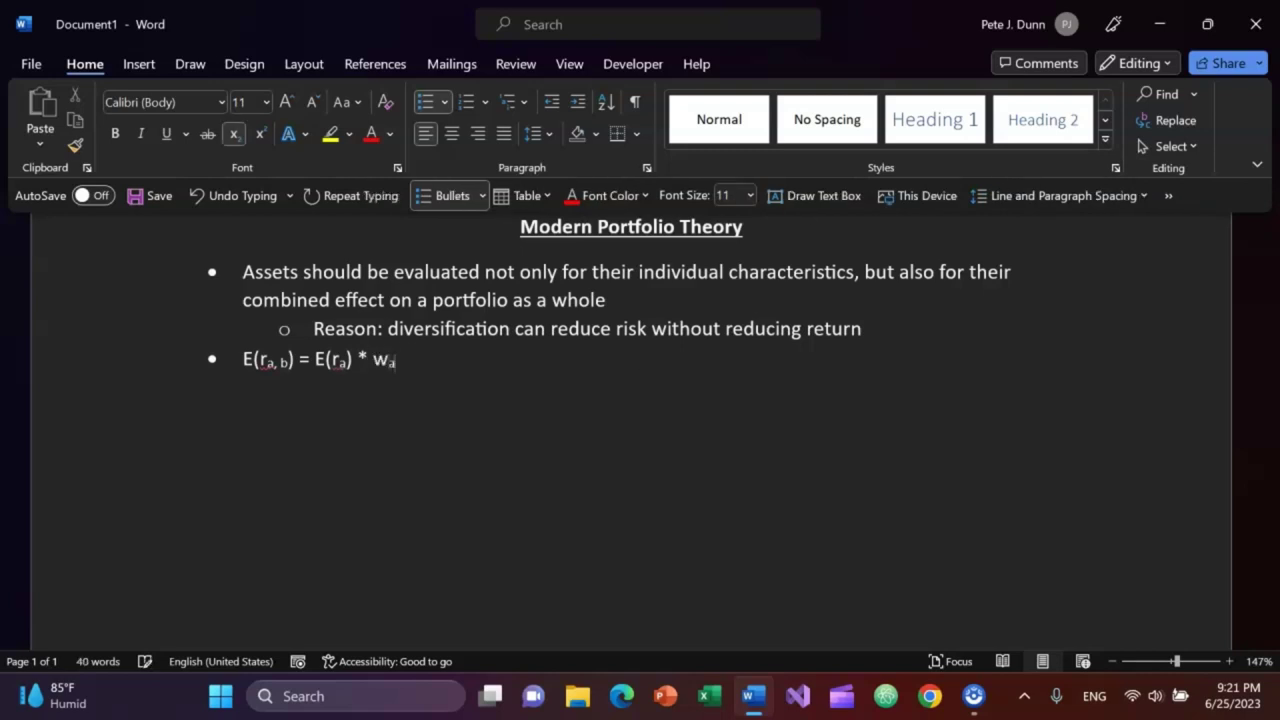
key(ctrl+equal)
Step: Complete the expected return formula with "+ E(rb) * wb", formatting each "b" as subscript
text(+ E(r)
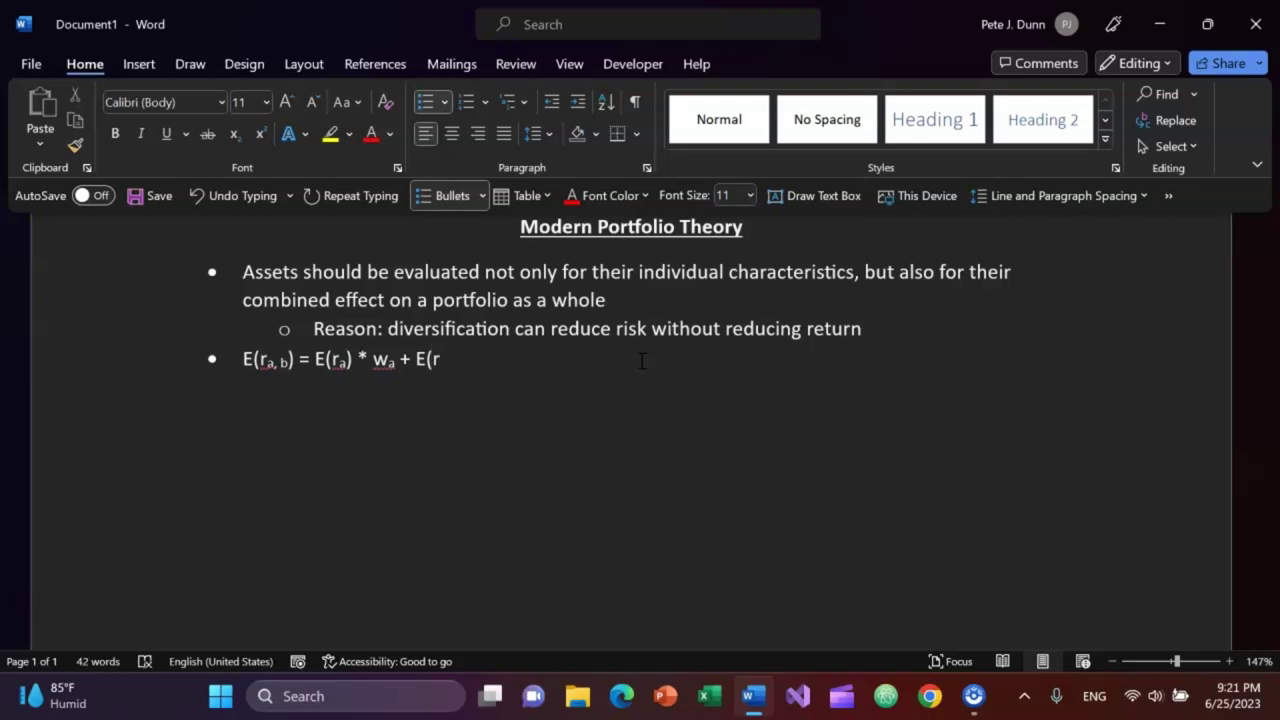
key(ctrl+equal)
text(b)
key(ctrl+equal)
text() * w)
key(ctrl+equal)
text(b) * wb)
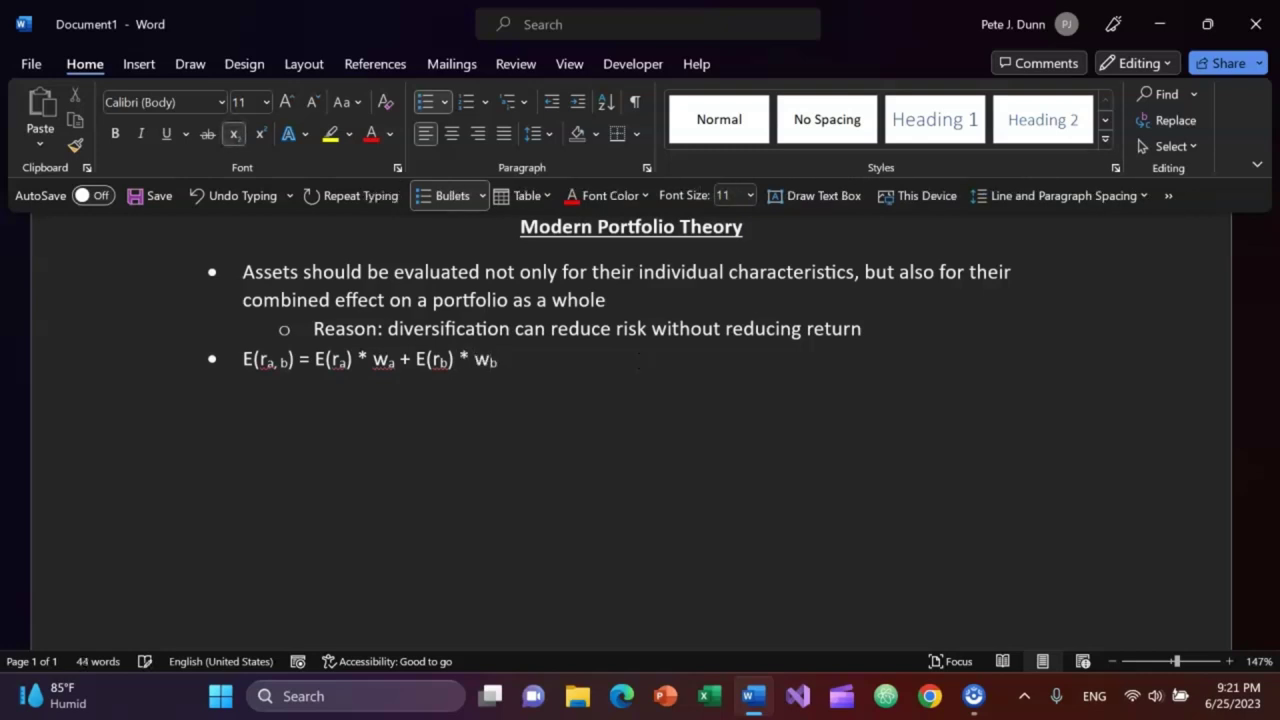
key(ctrl+equal)
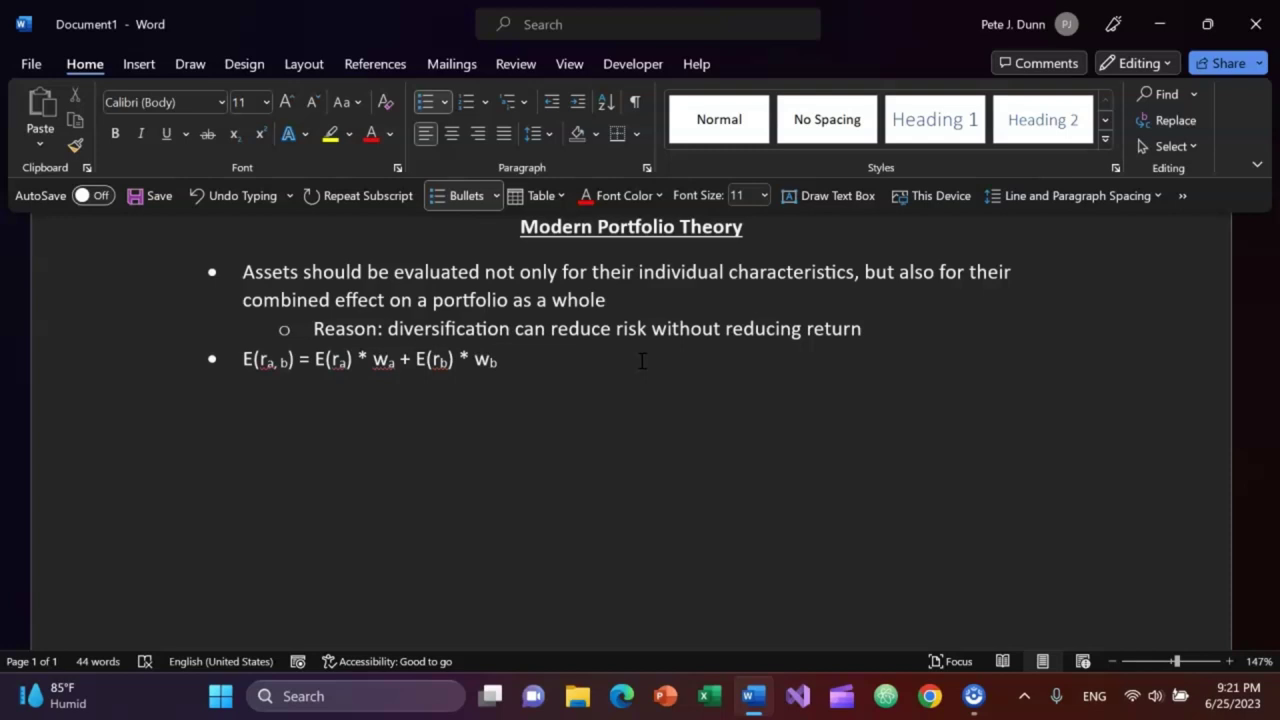
Step: Add an indented sub-bullet below the formula reading "Expected return for a two-asset portfolio"
key(Return)
key(Tab)
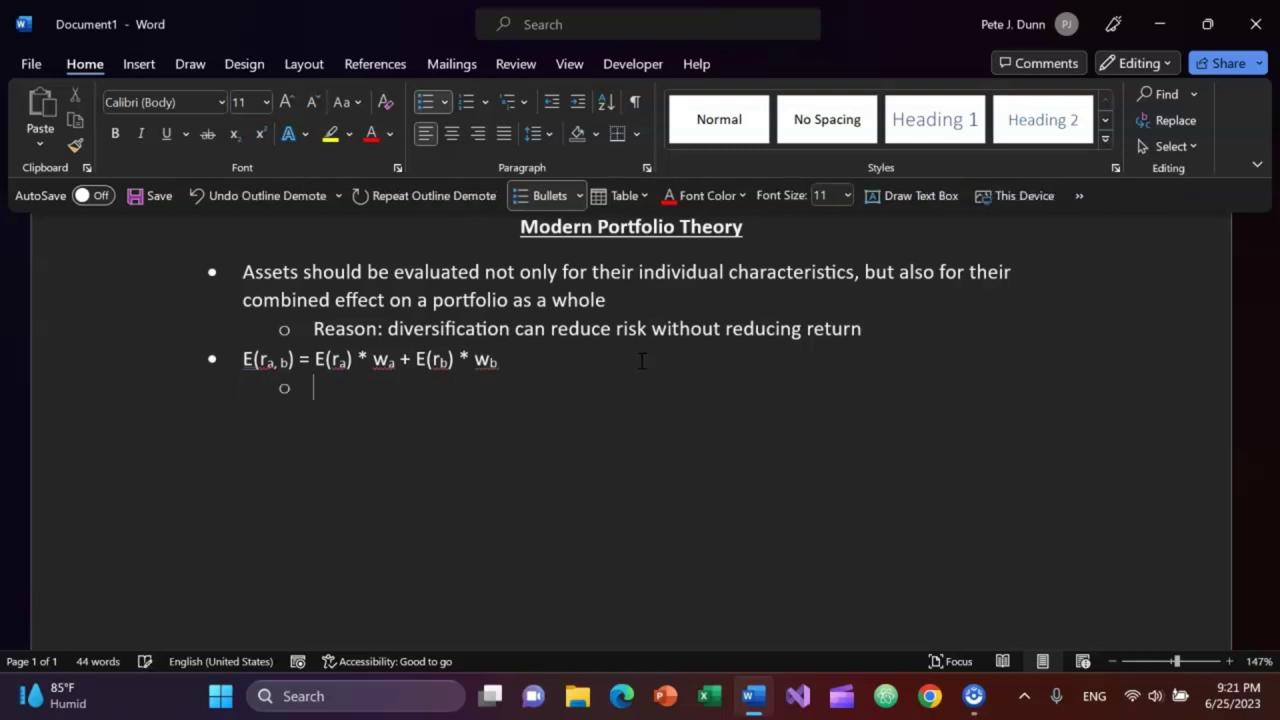
text(Expec)
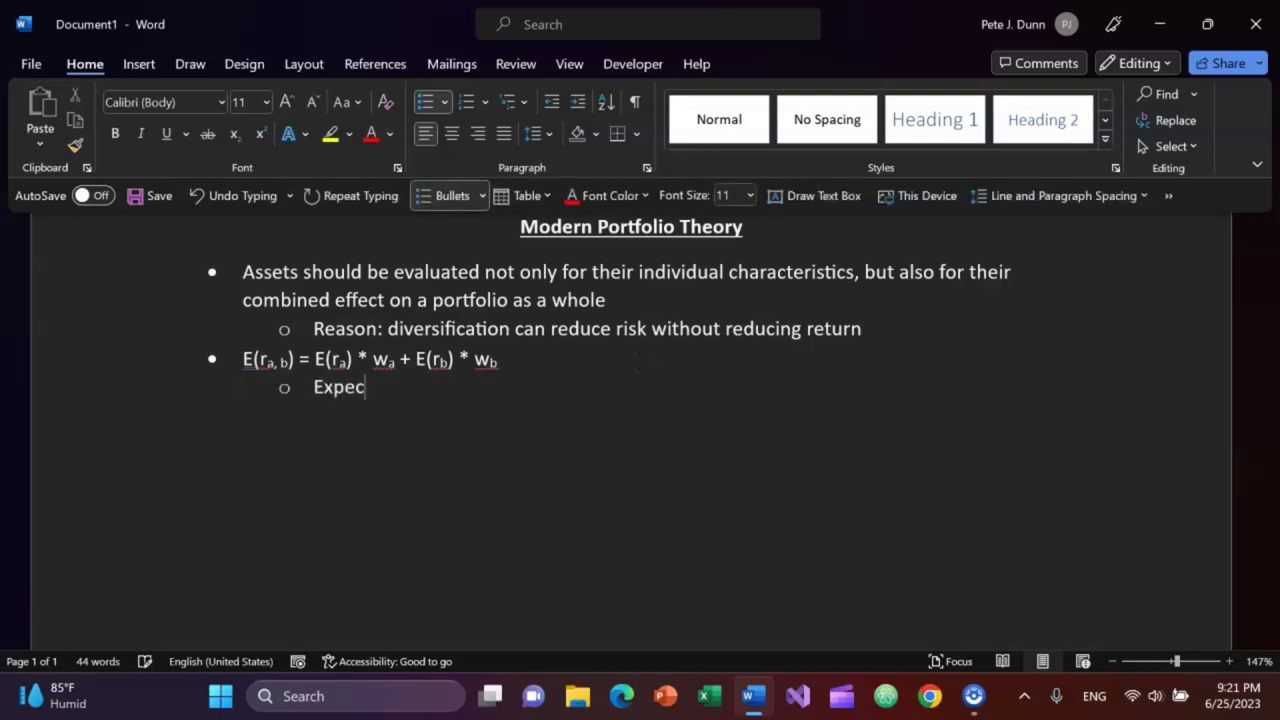
text(ted return)
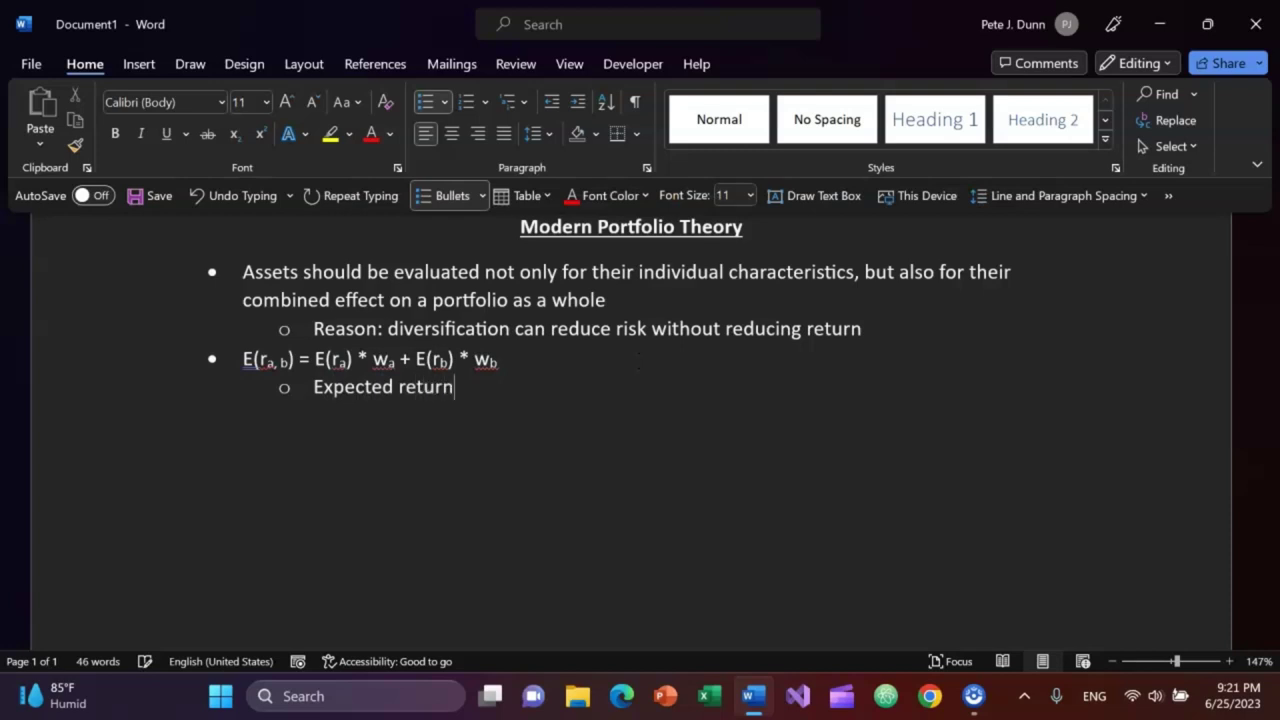
text( for a two)
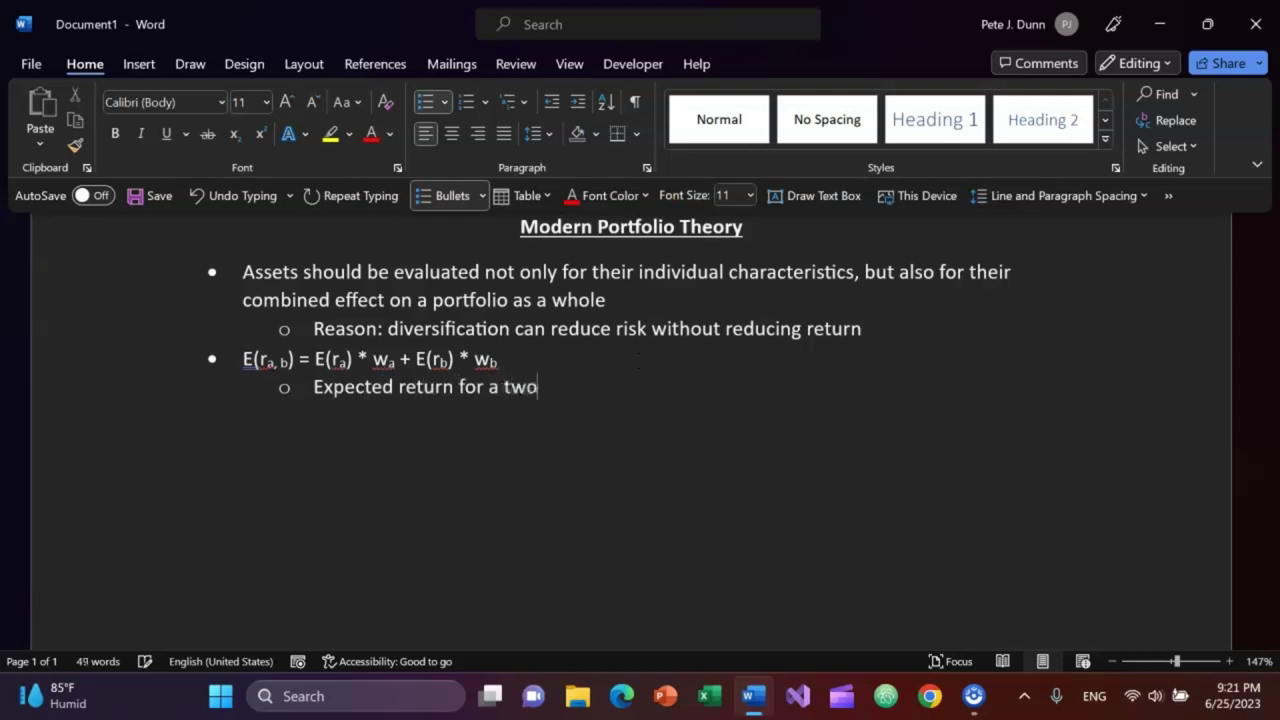
text(-asset portfolio)
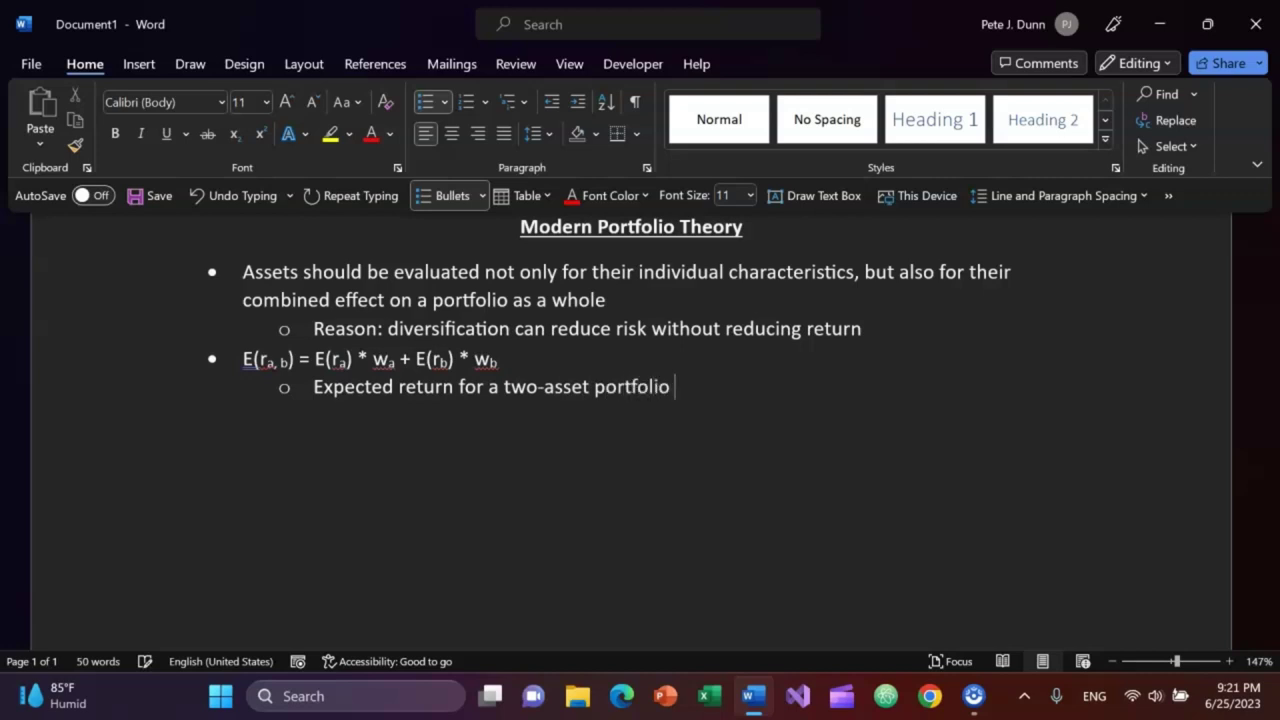
Step: Start a new top-level bullet and insert the lowercase sigma symbol (σ) in it
key(Return)
key(shift+Tab)
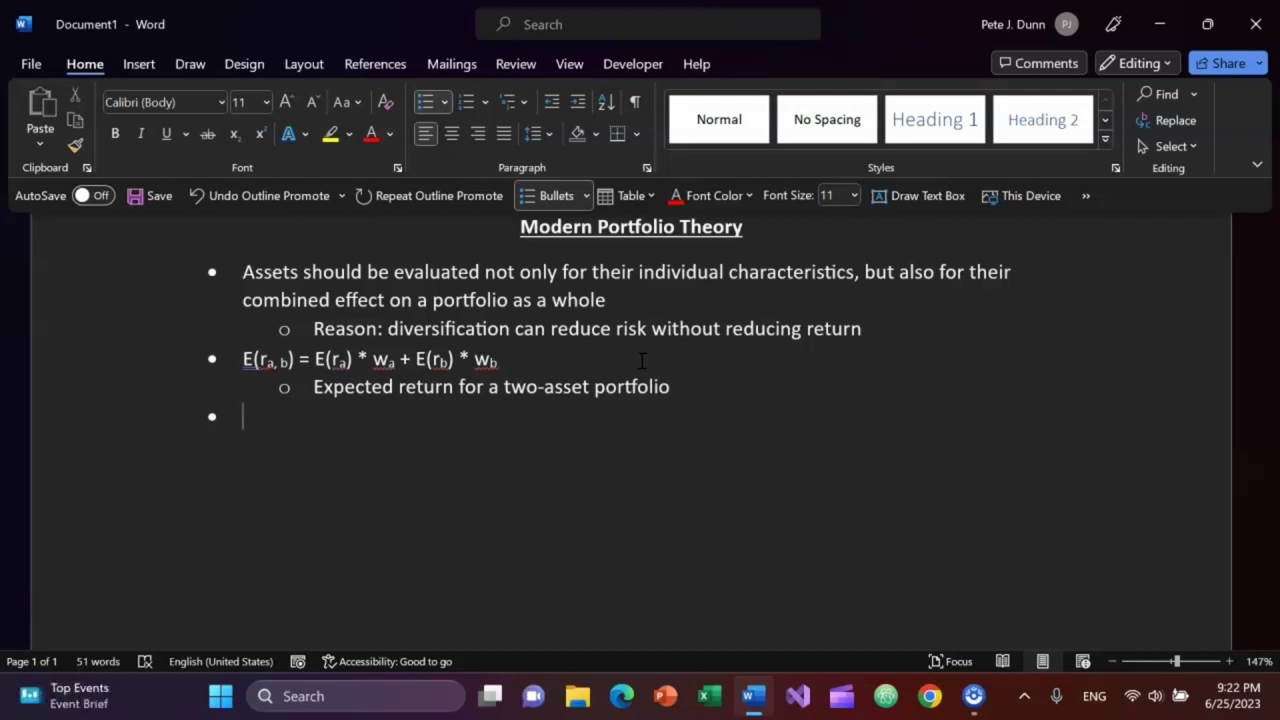
key(alt)
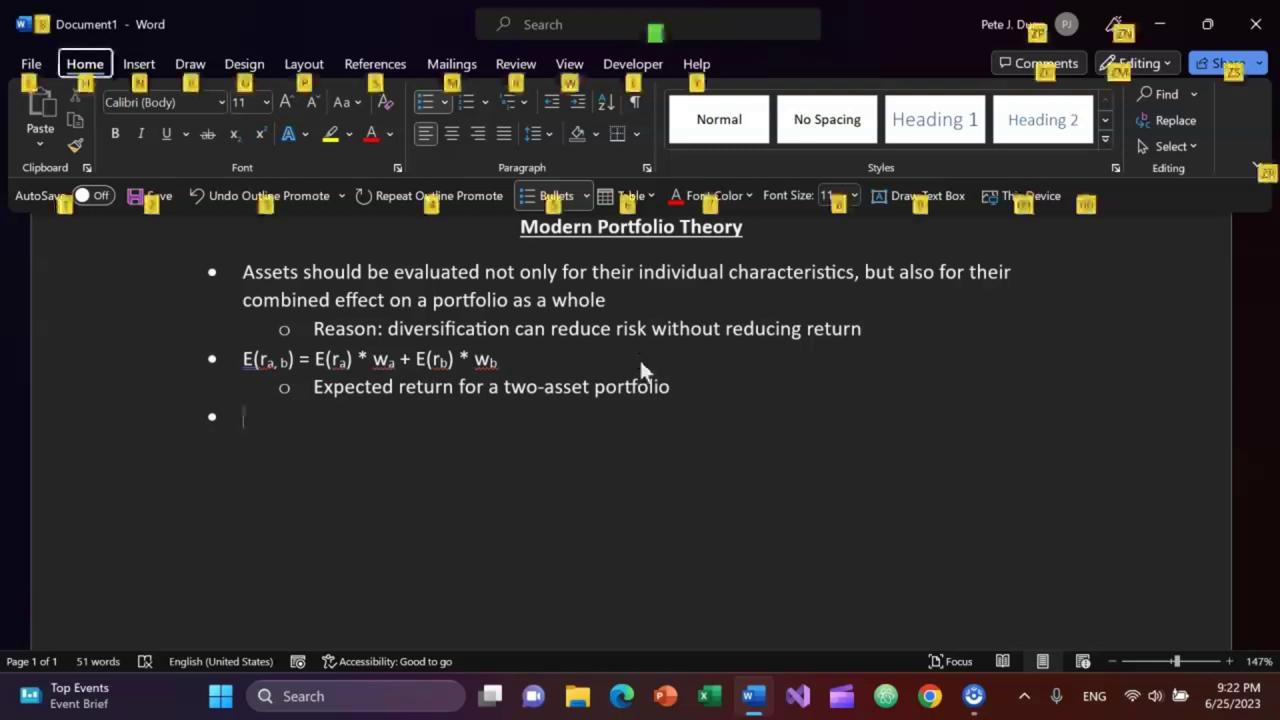
key(n)
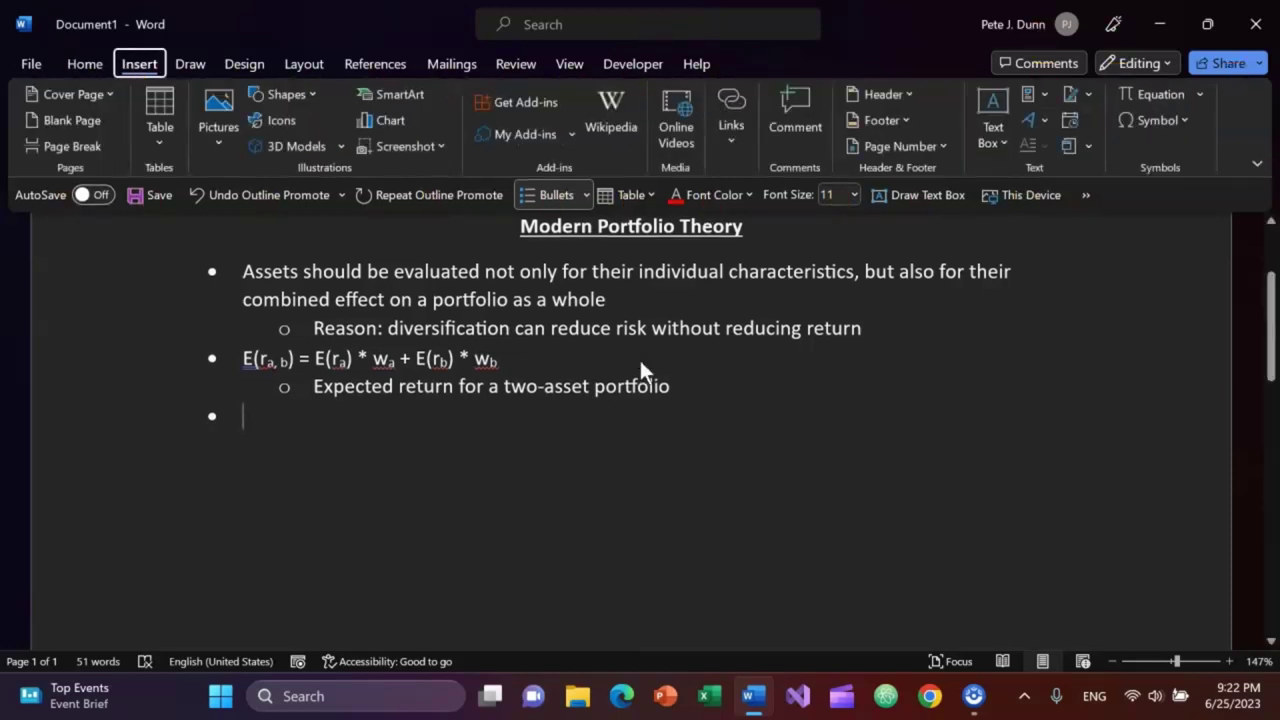
key(u)
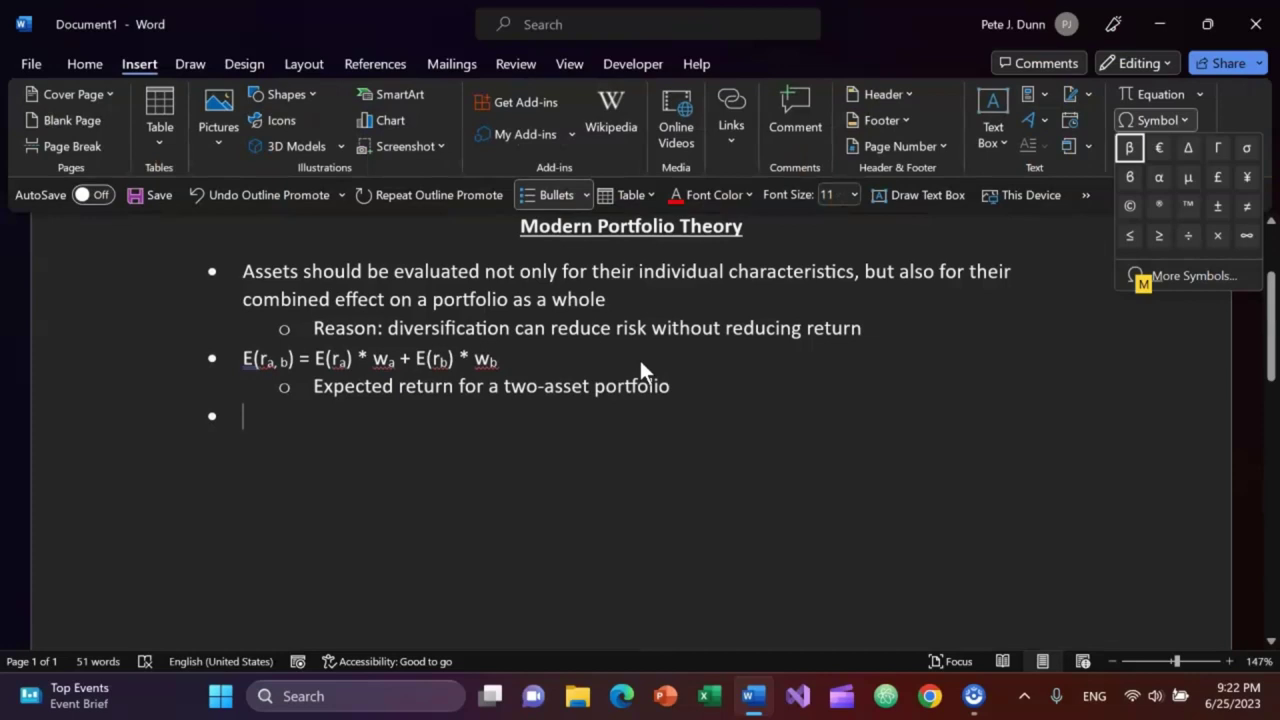
key(Right)
key(Right)
key(Right)
key(Right)
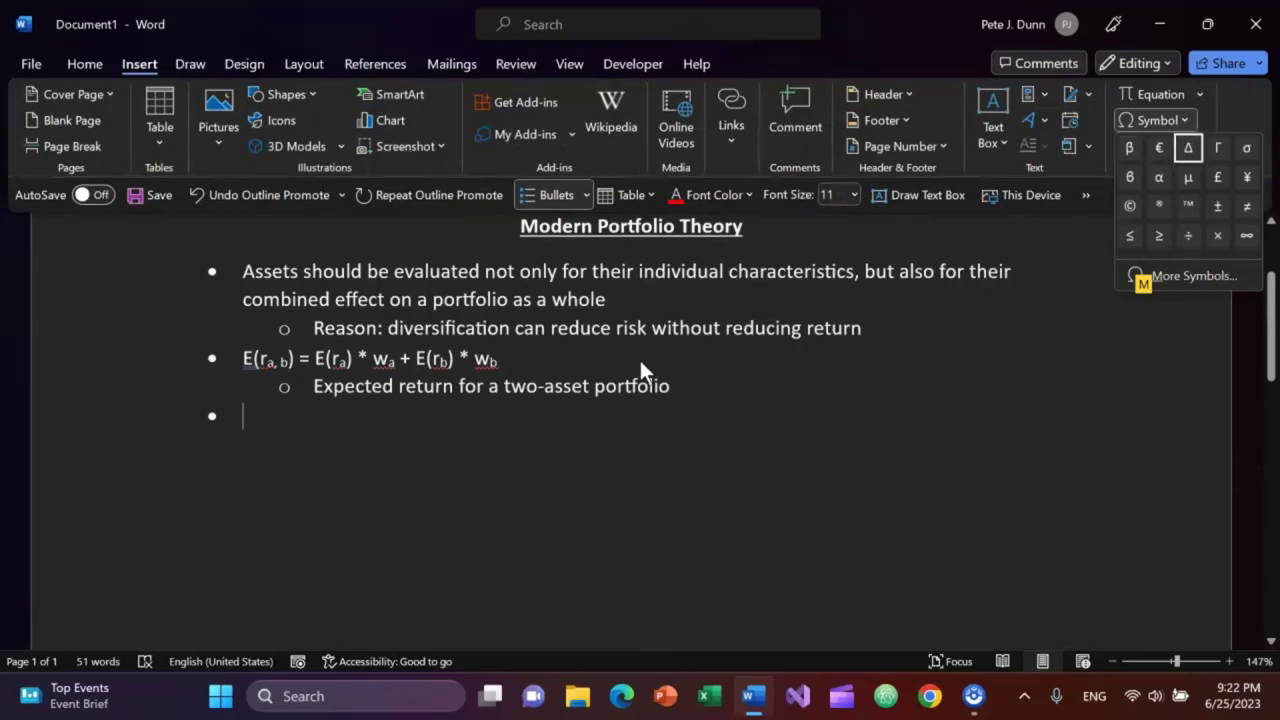
key(Return)
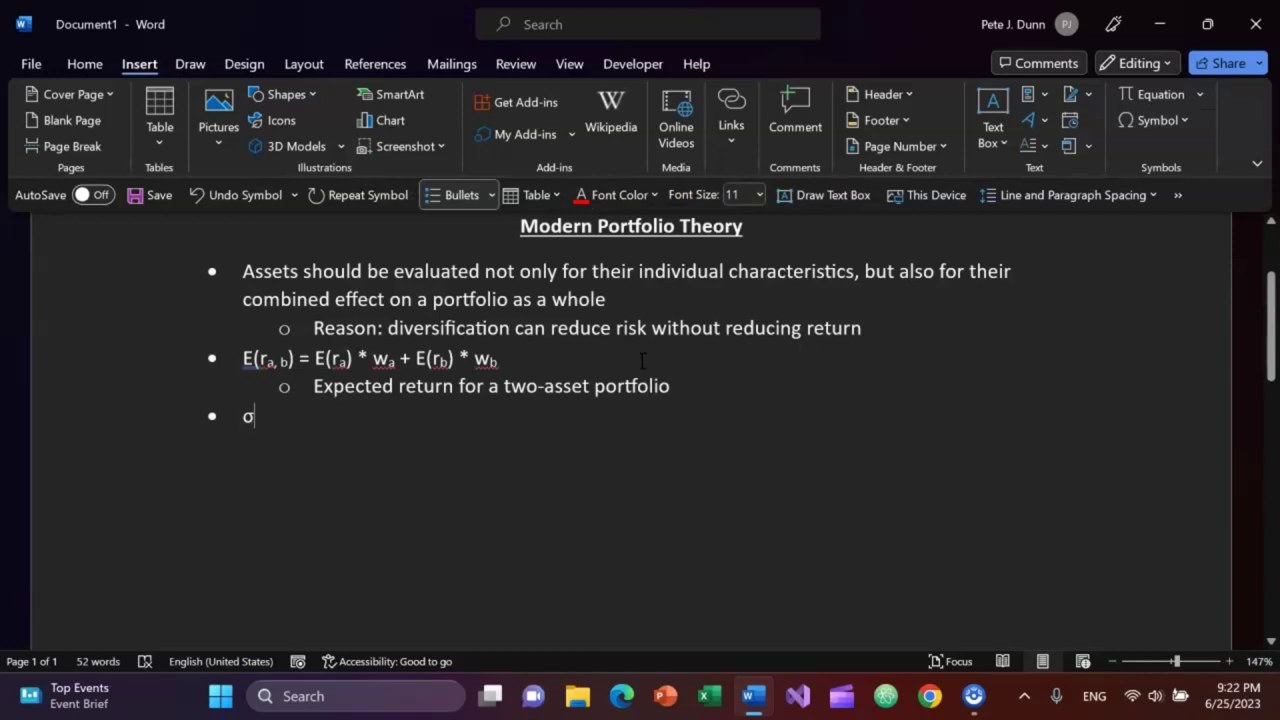
Step: Add a superscript 2 after the sigma and replace the autocorrected capital Σ with the lowercase σ symbol
key(ctrl+shift+equal)
text(2)
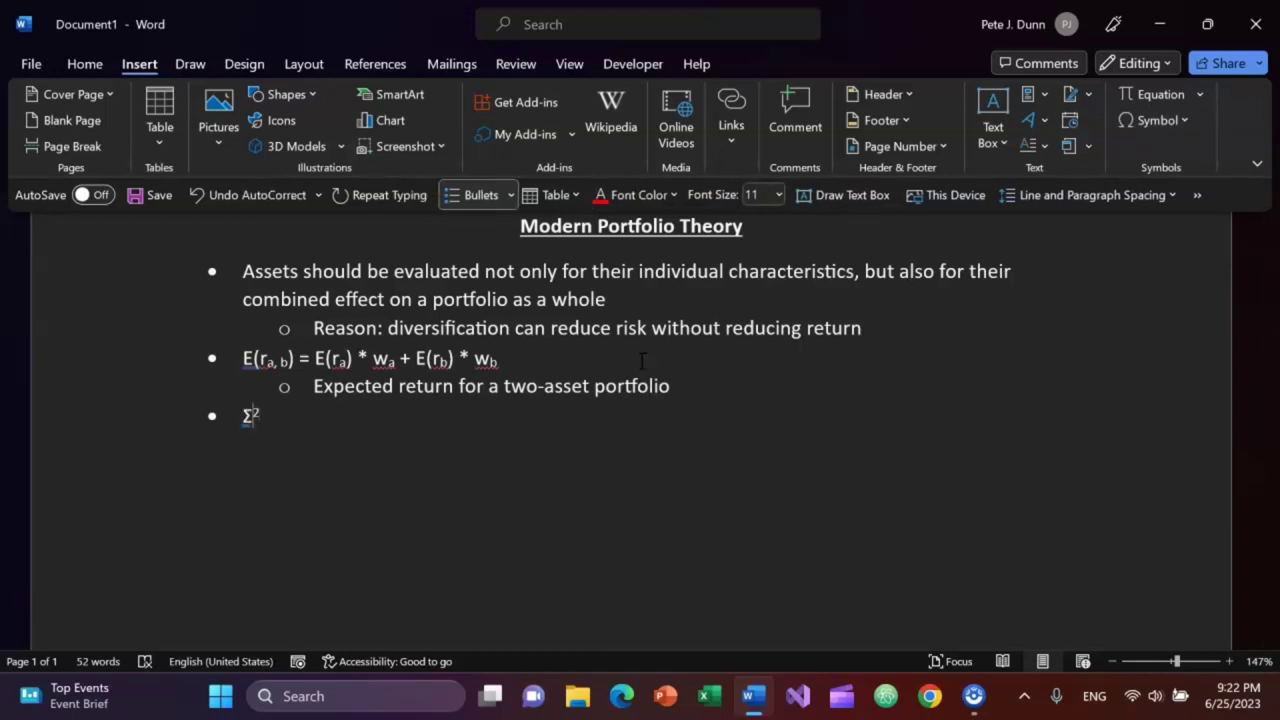
key(shift+Home)
key(alt)
key(n)
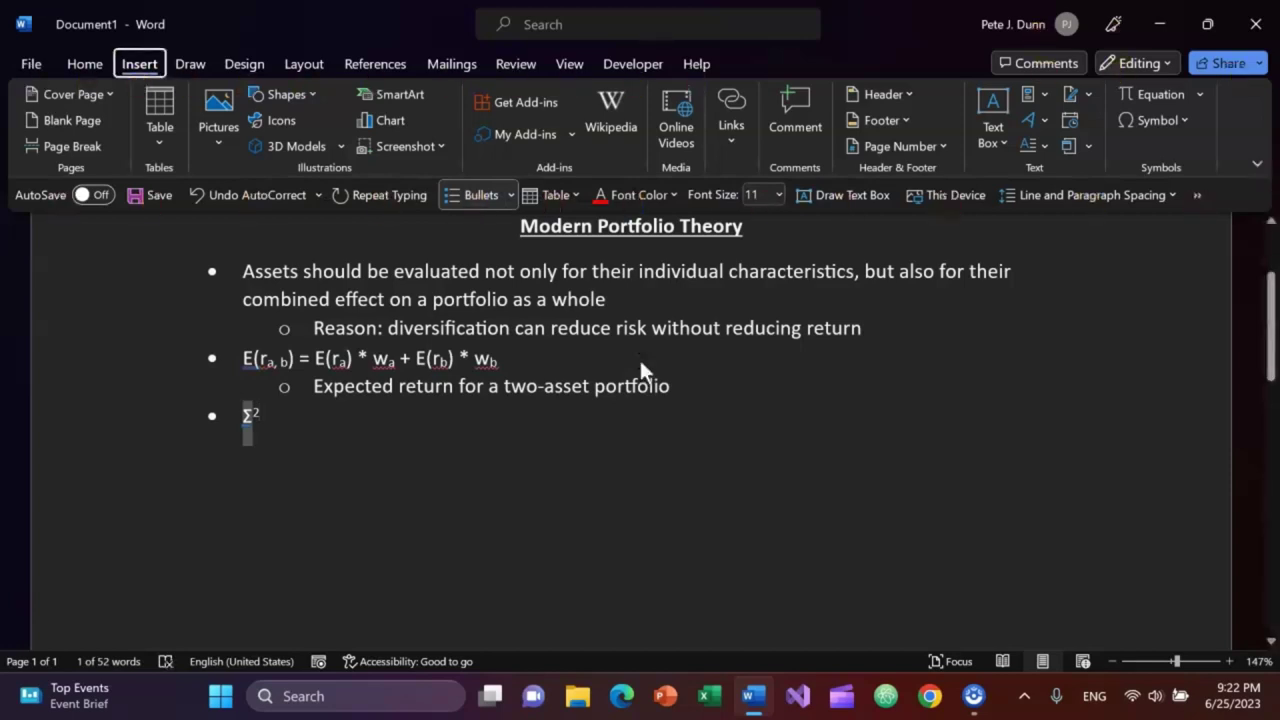
key(u)
key(Return)
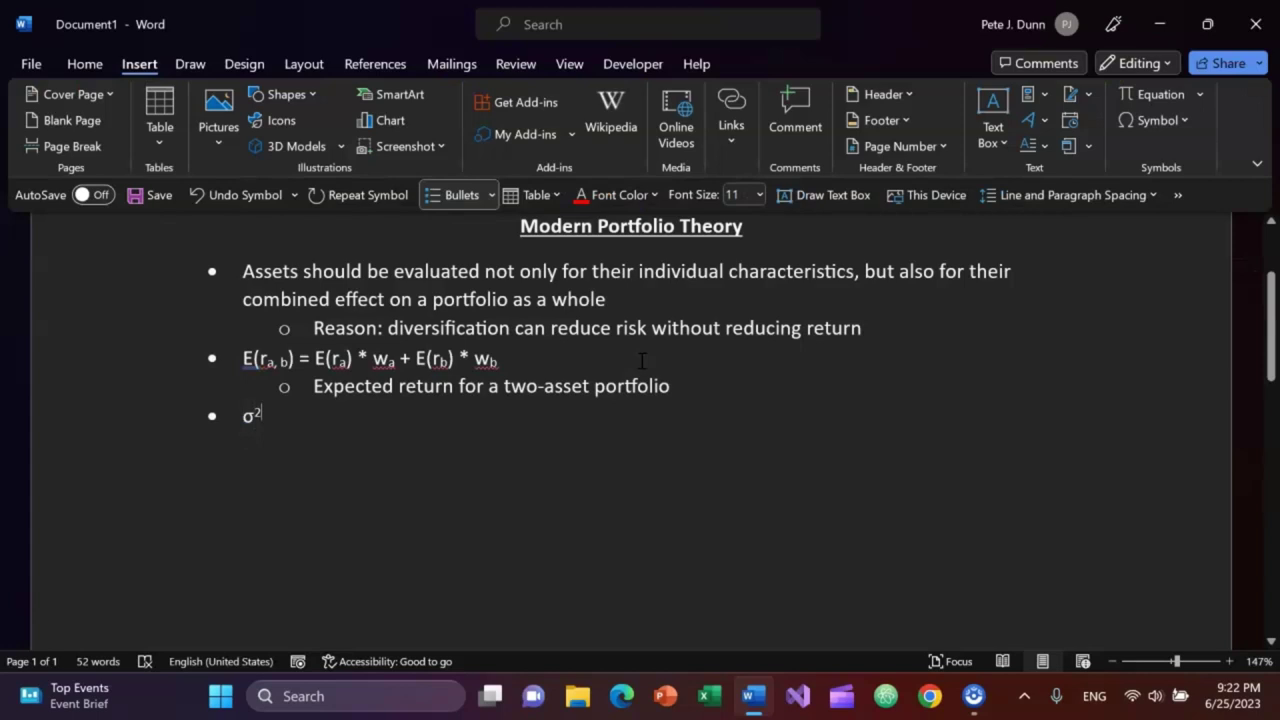
Step: Add a subscript "a, b" after σ² in the last bullet, followed by a normal-text equals sign
key(ctrl+equal)
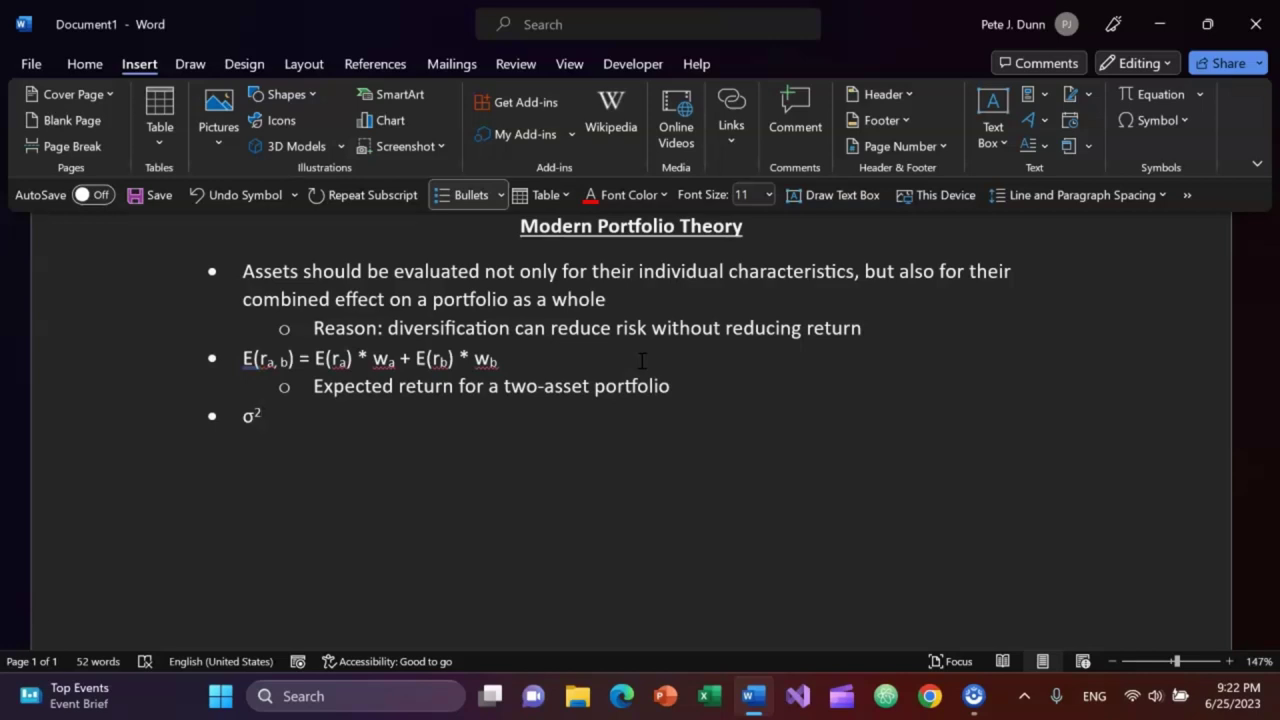
text(r)
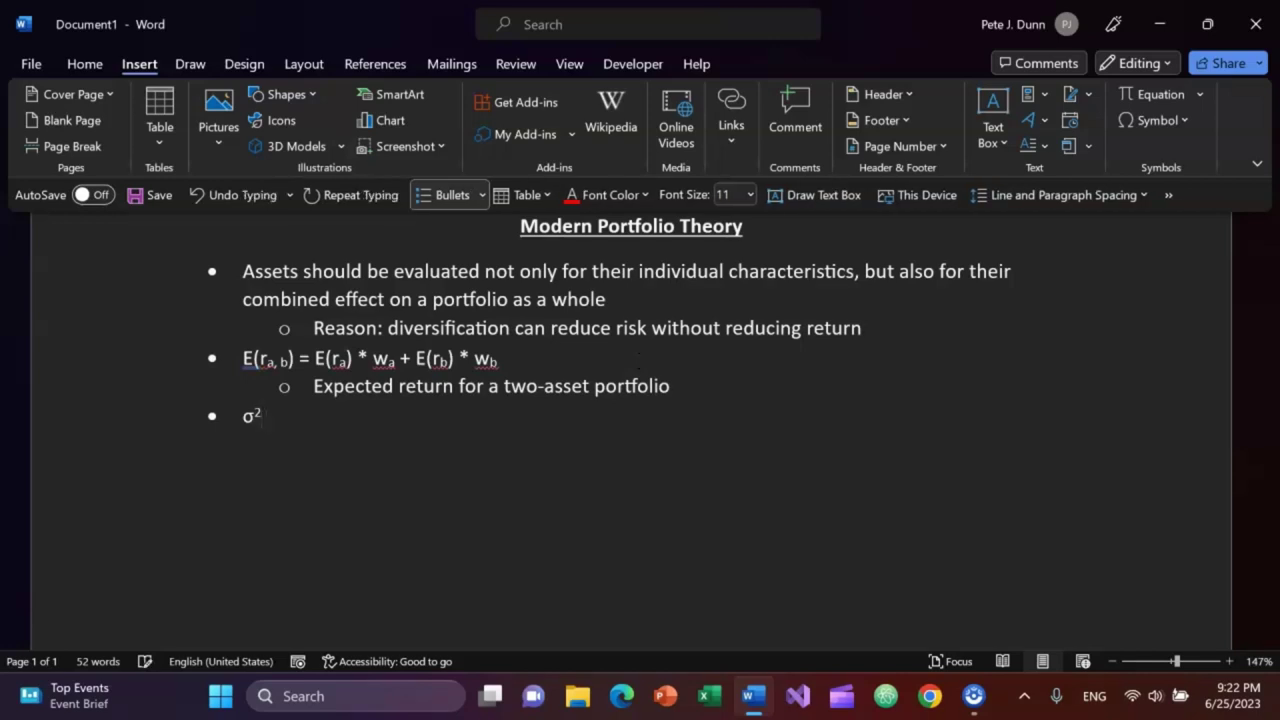
text(a, b)
key(BackSpace)
text(b)
key(ctrl+equal)
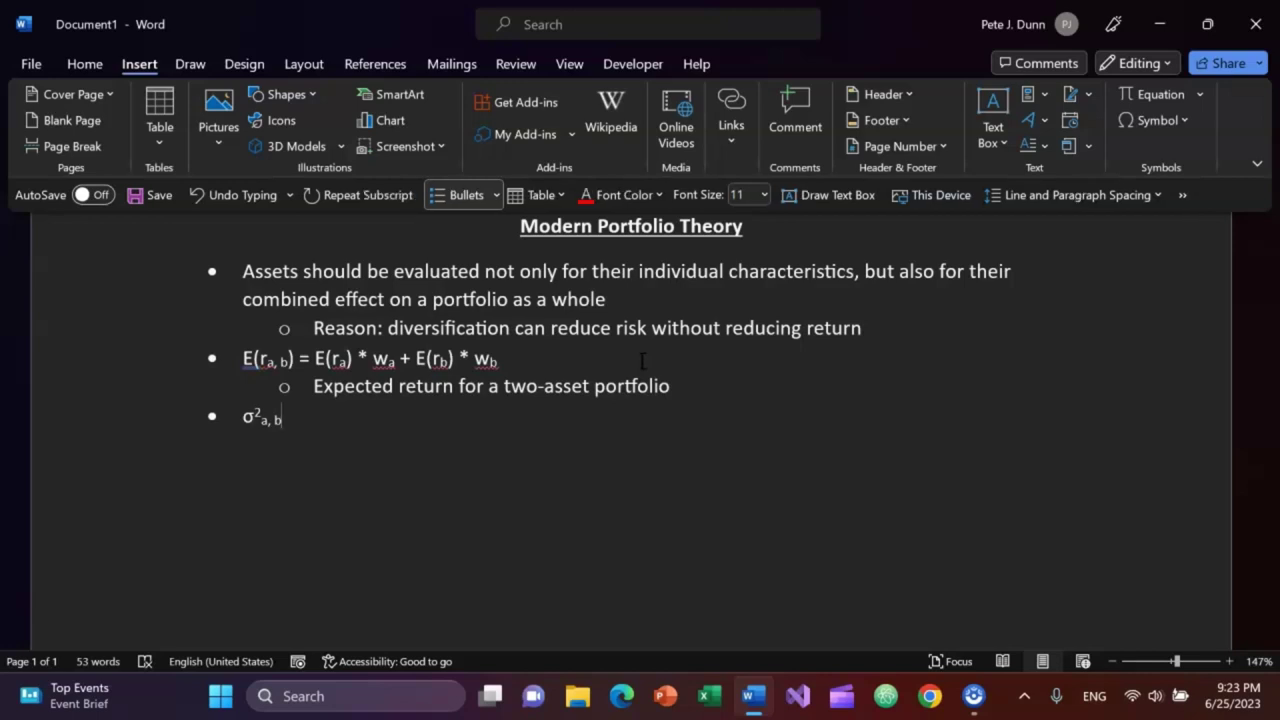
text(=)
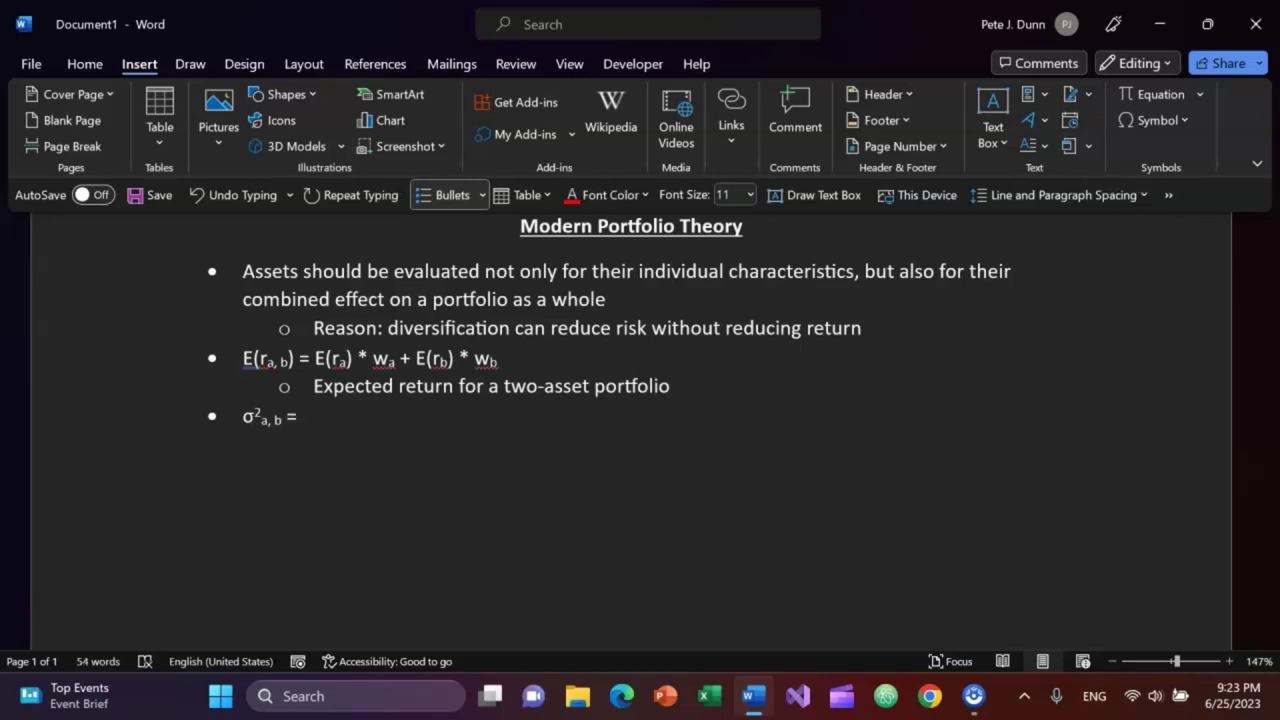
Step: Enclose the subscript "a, b" after σ² in subscript parentheses and return to the end of the formula
key(Left)
key(Left)
text())
key(Left)
key(Left)
key(Left)
key(Left)
key(Left)
key(ctrl+equal)
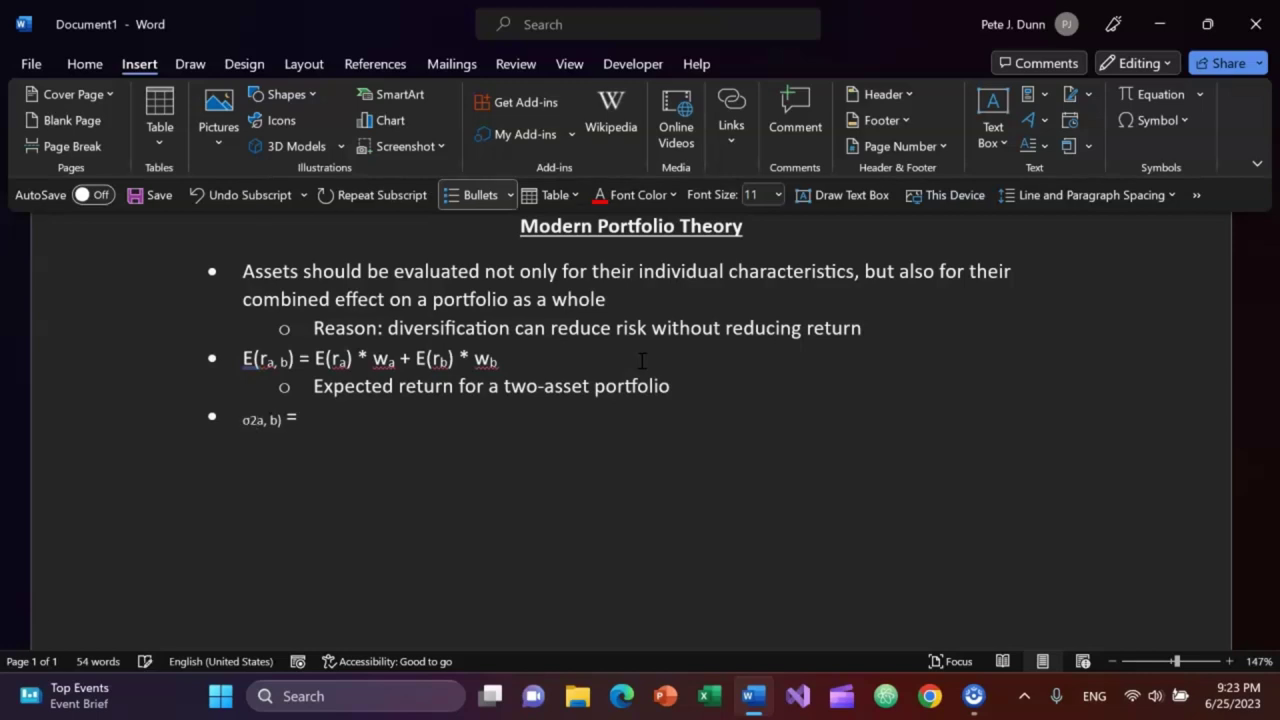
key(ctrl+z)
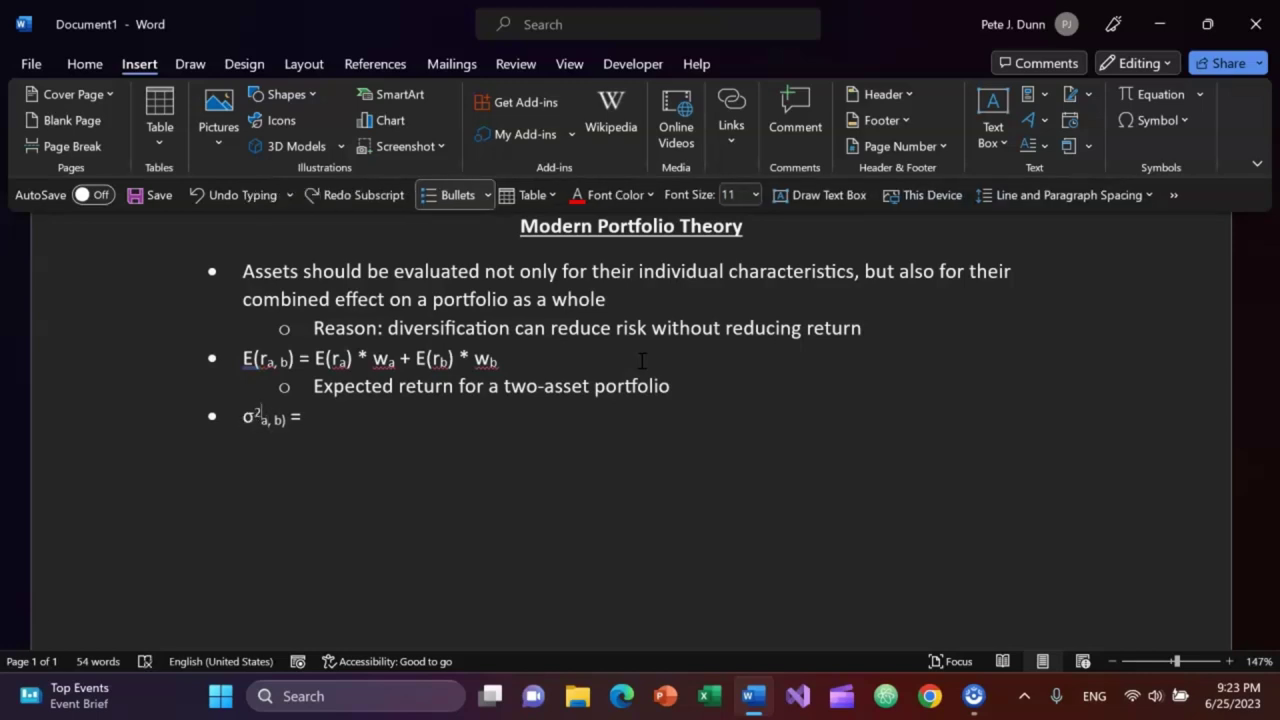
key(shift+Right)
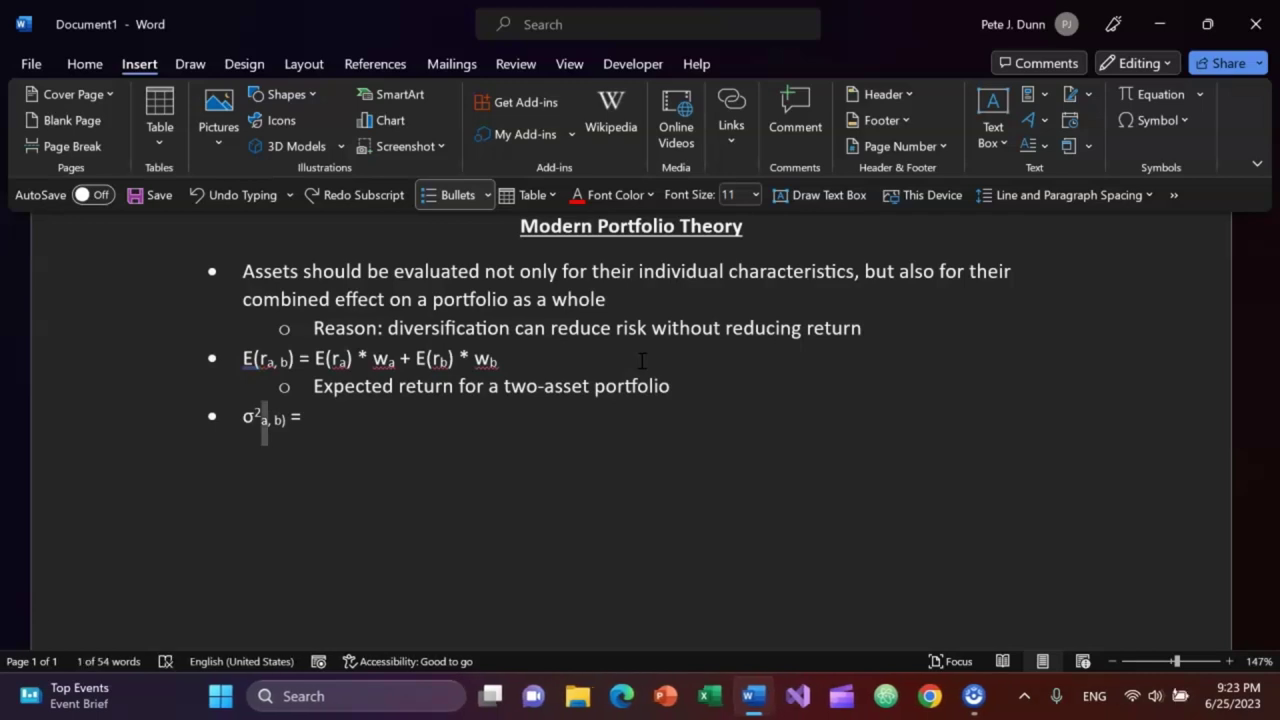
text(()
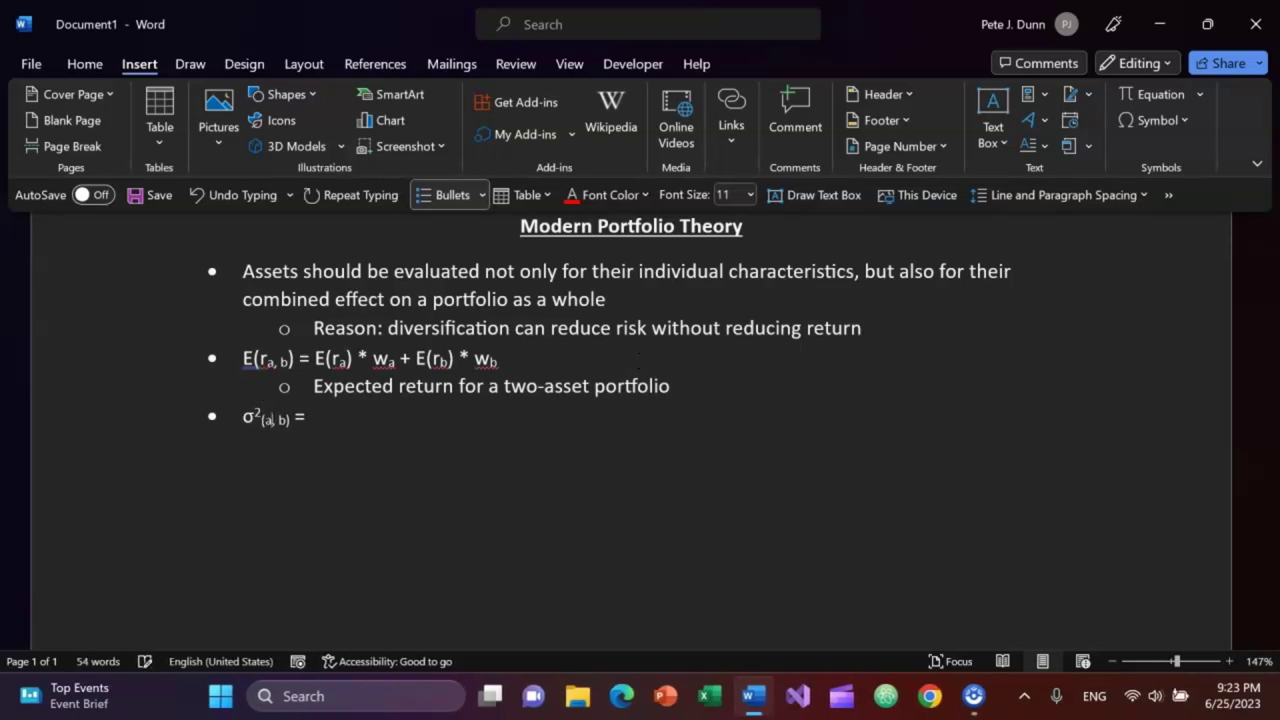
key(Right)
key(Right)
key(Right)
key(Right)
key(Right)
key(Right)
Step: Insert a lowercase sigma (σ) after the equals sign, with a superscript 2 and a subscript "a"
key(alt+n)
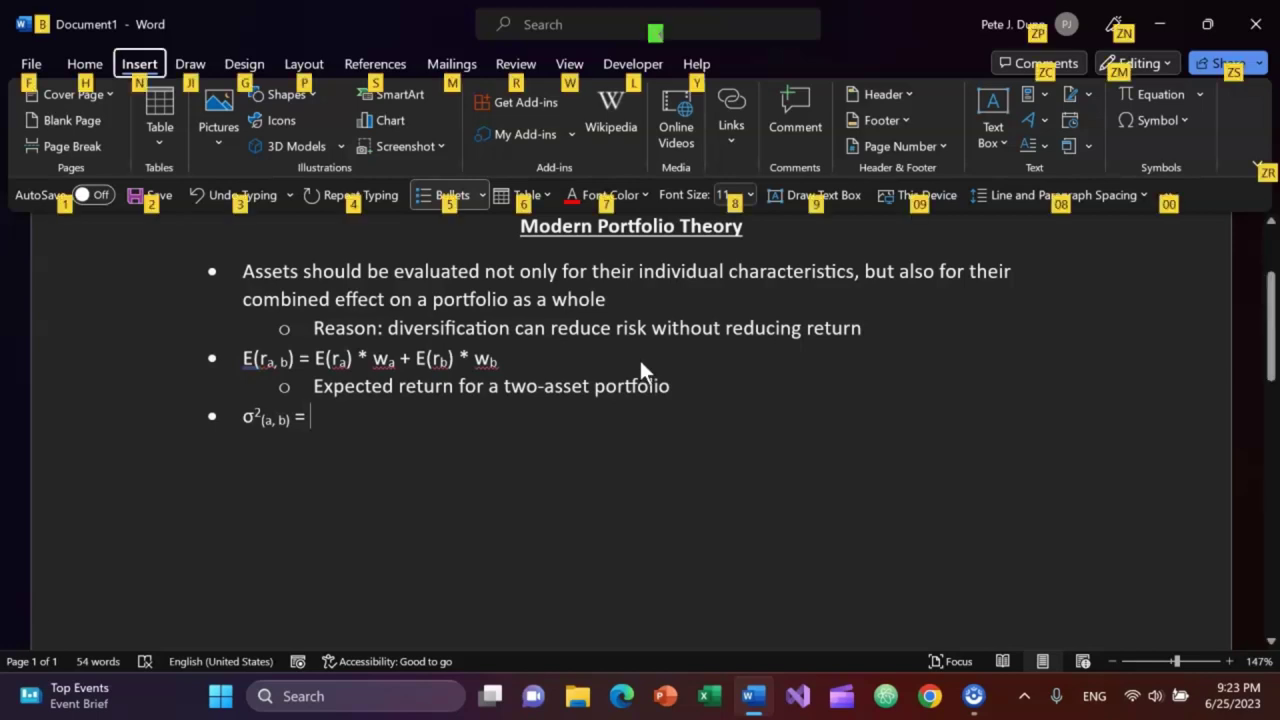
key(u)
key(Return)
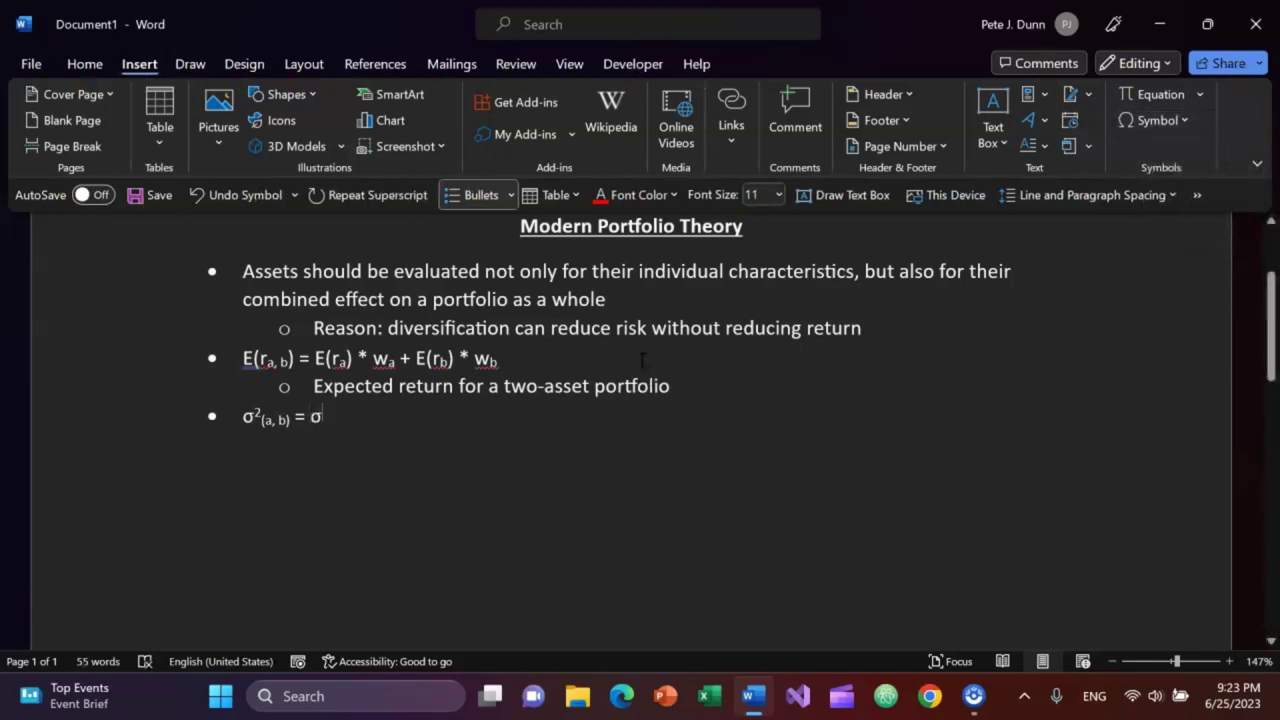
text(2)
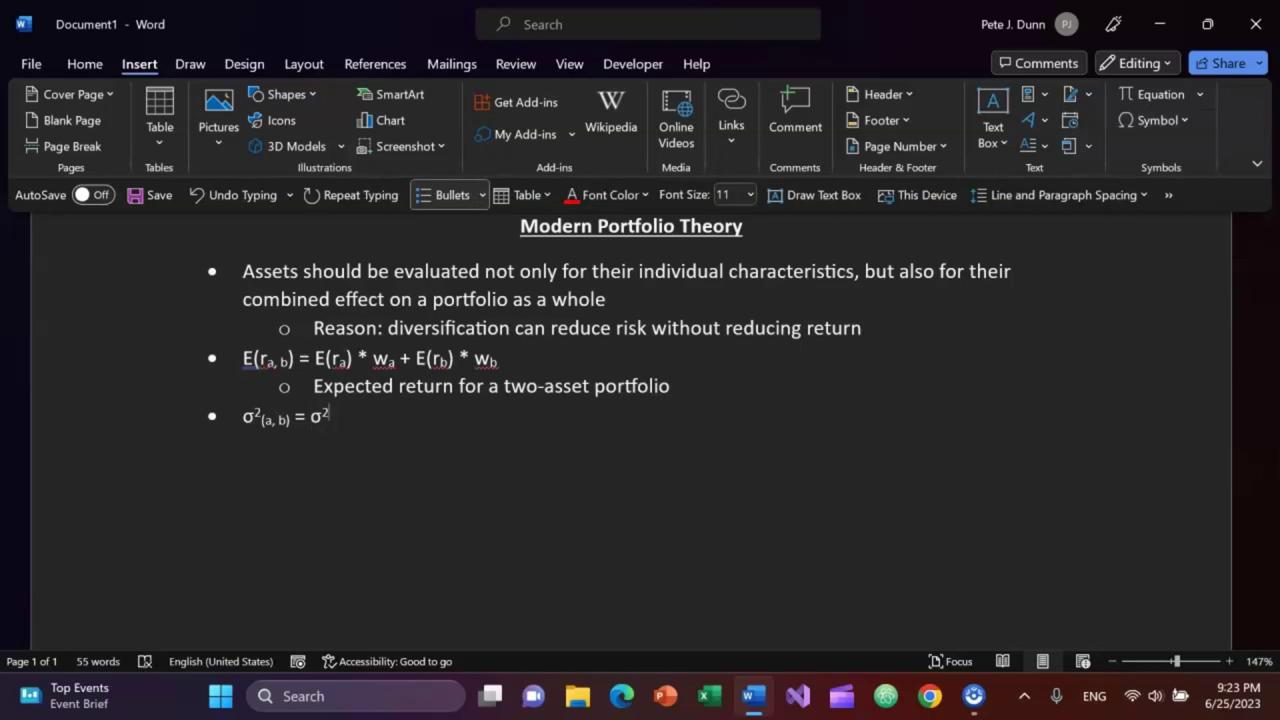
key(ctrl+equal)
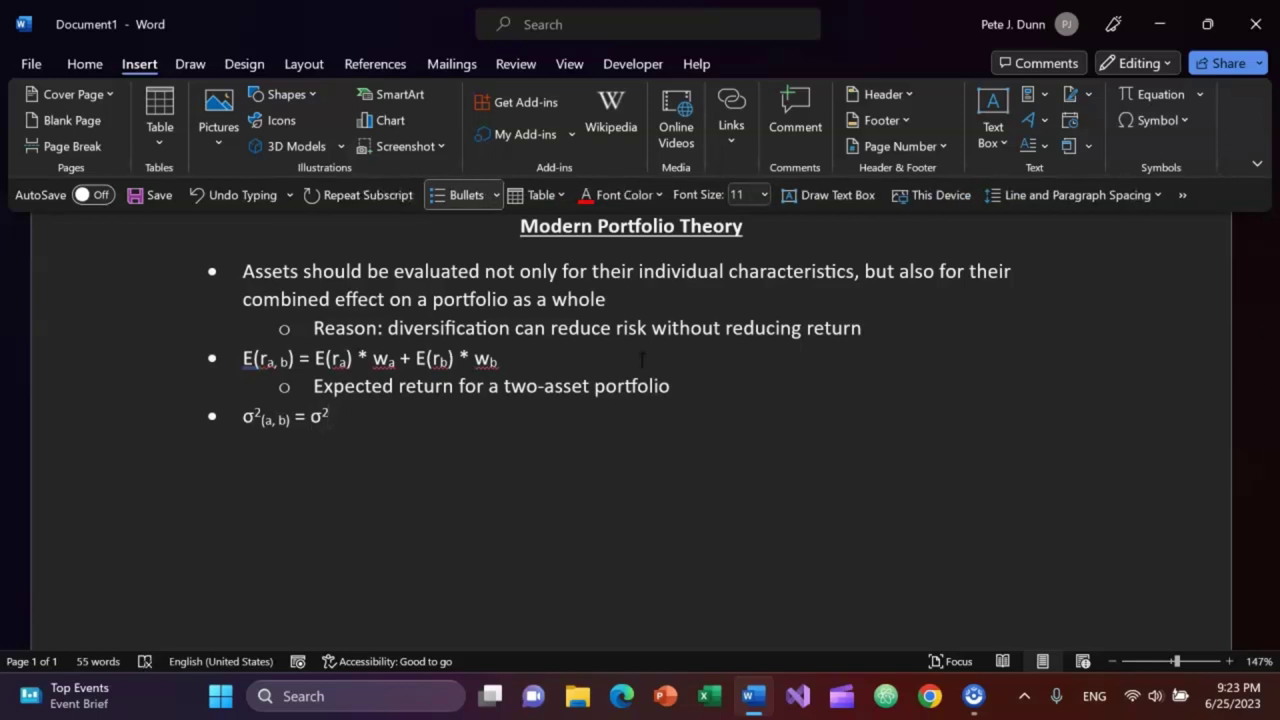
text(a)
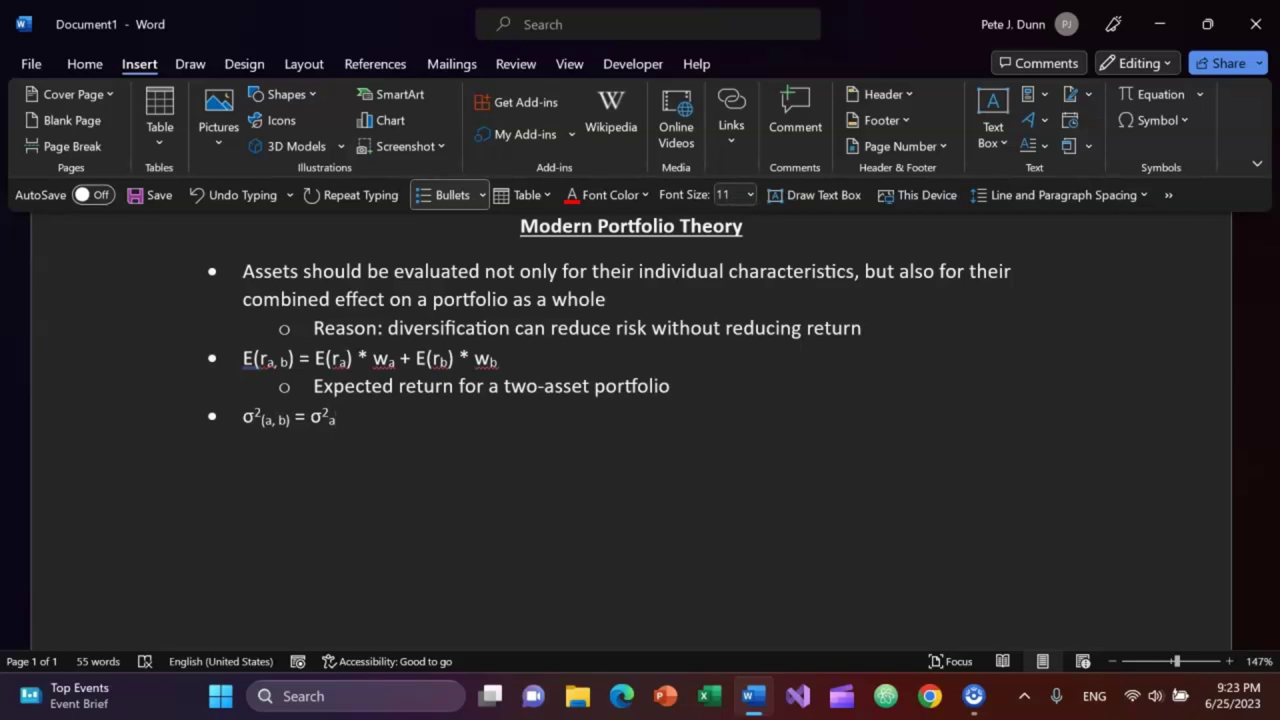
key(ctrl+equal)
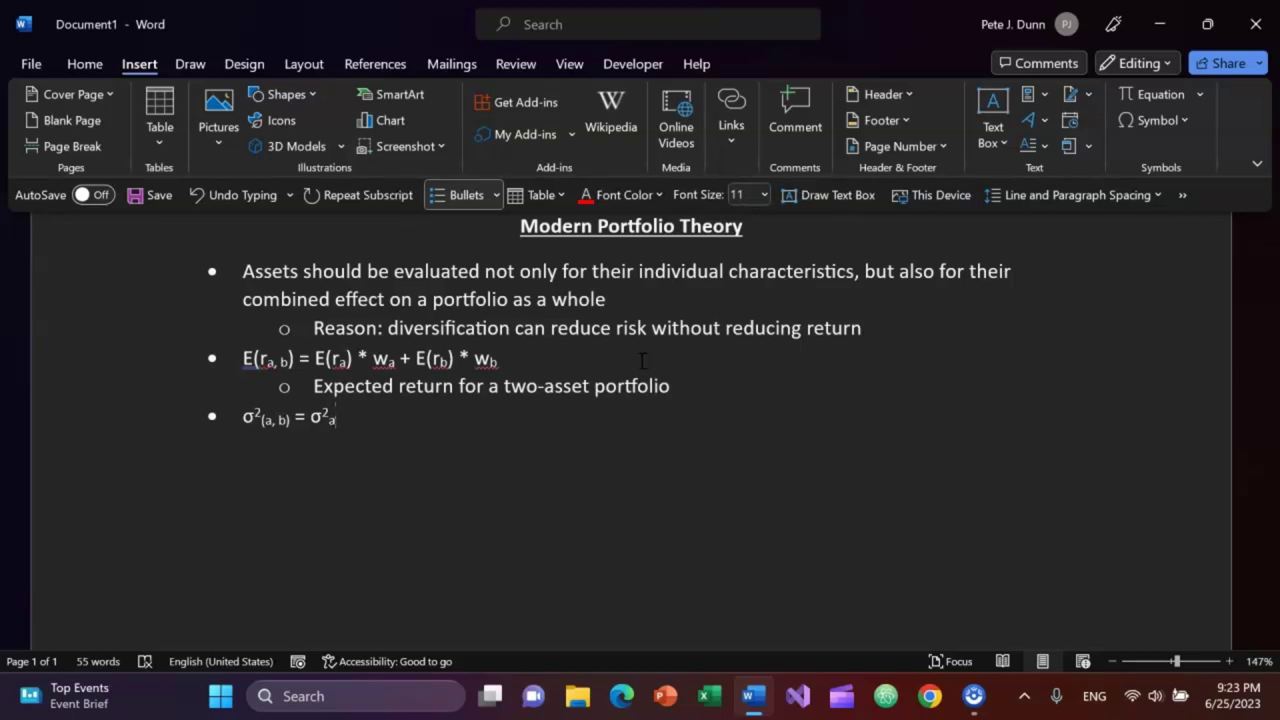
Step: Continue the variance formula with "* w" carrying a superscript 2 and subscript "a", followed by a plus sign
text(*)
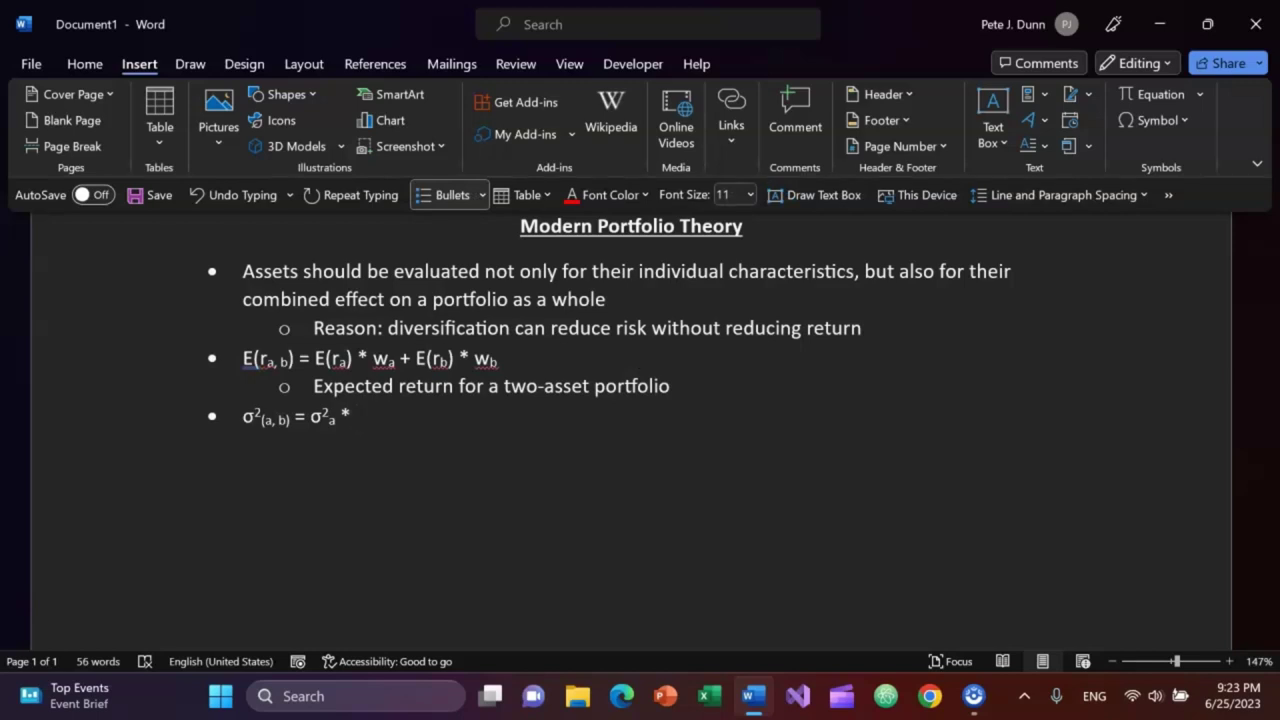
text(w)
key(ctrl+shift+equal)
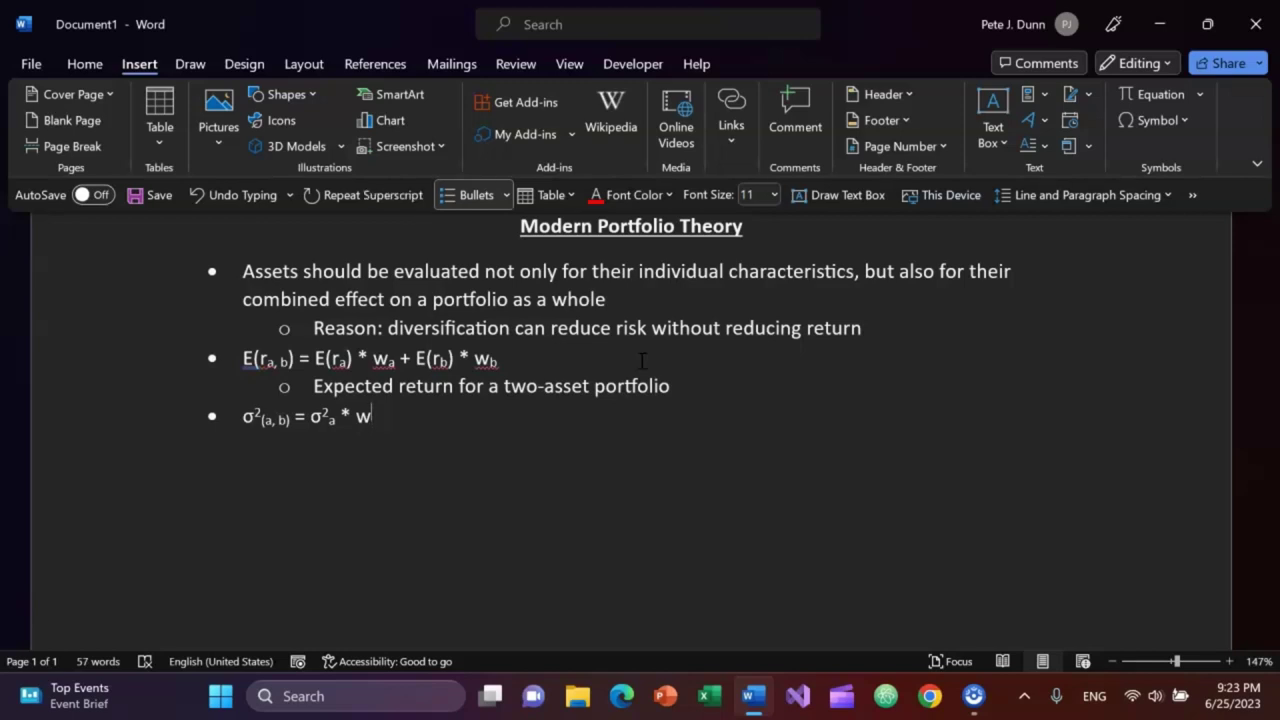
text(2)
key(ctrl+equal)
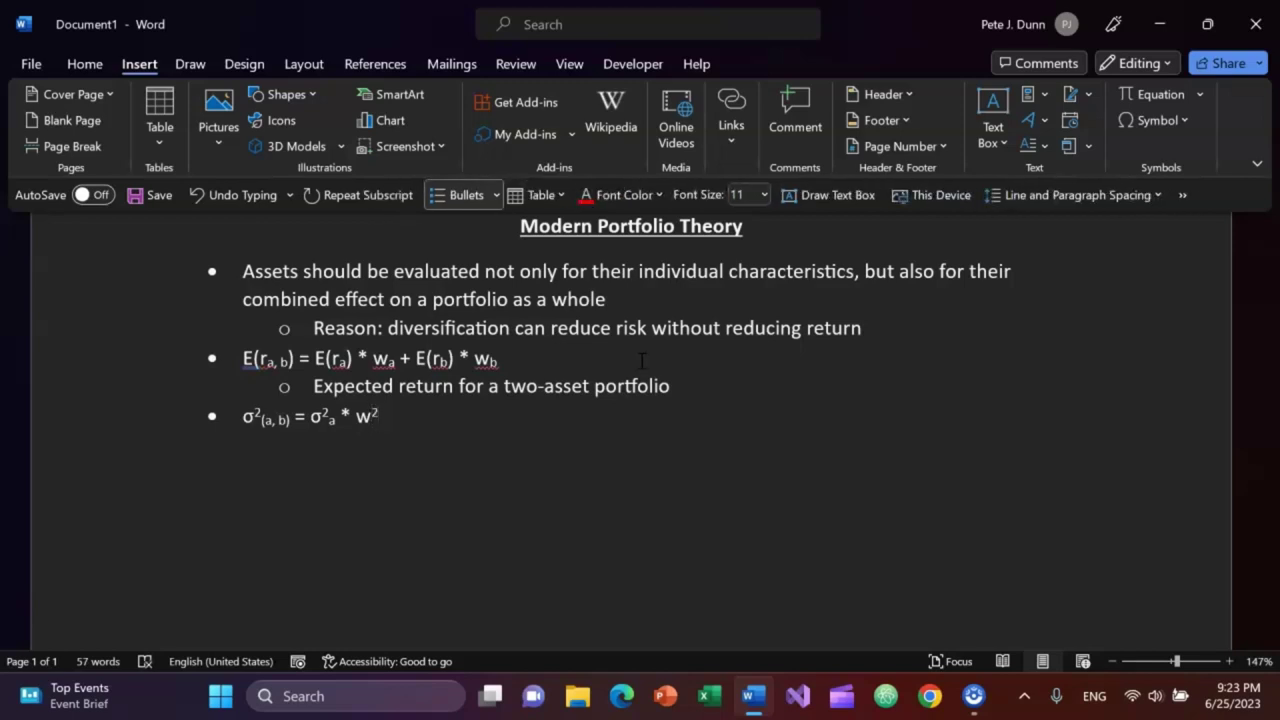
text(a)
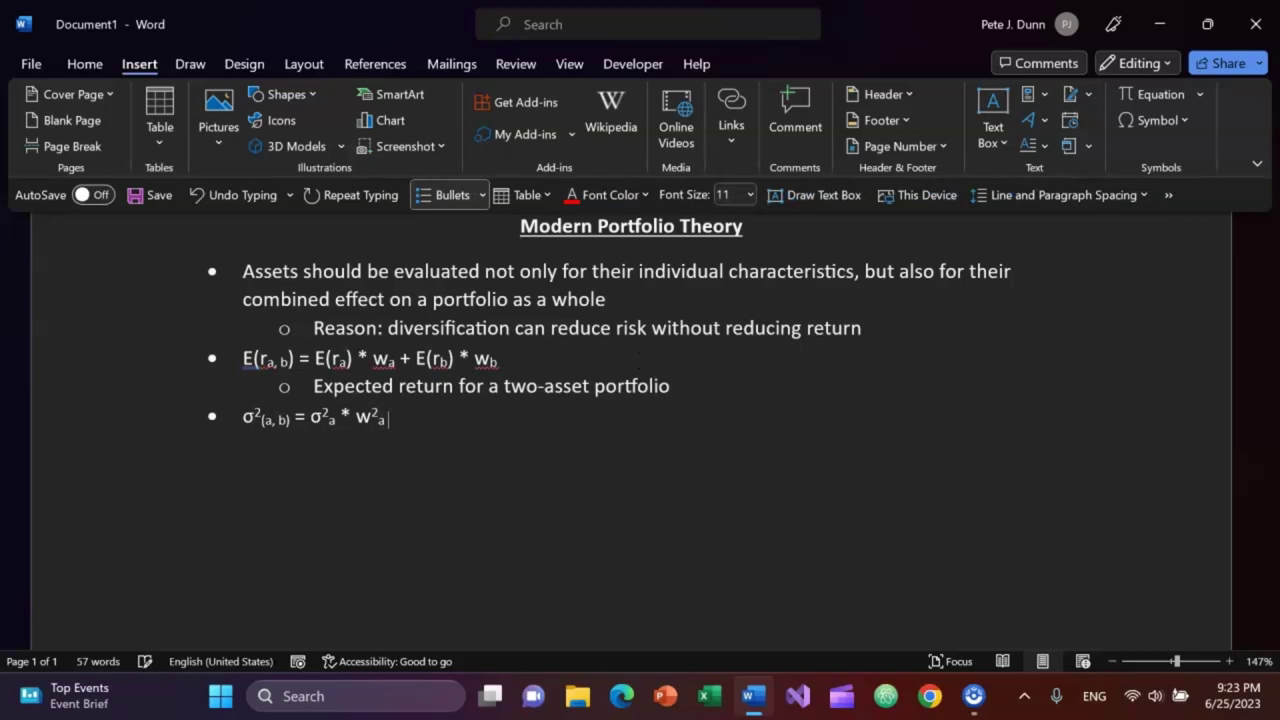
key(ctrl+equal)
text(+)
Step: Copy the "σ²a * w²a" term with its formatting and paste it after the plus sign
key(Left)
key(Left)
key(shift+Left)
key(shift+Left)
key(shift+Left)
key(shift+Left)
key(shift+Left)
key(shift+Left)
key(shift+Left)
key(shift+Left)
key(shift+Left)
key(ctrl+c)
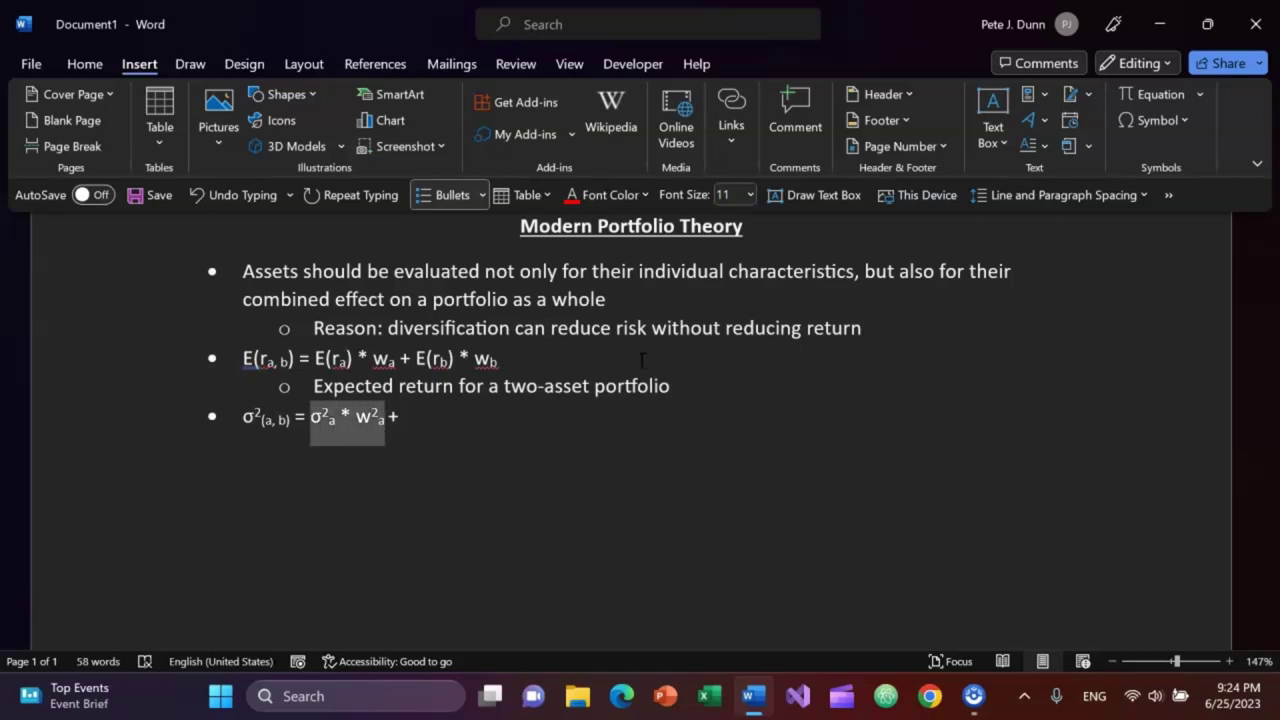
key(ctrl+space)
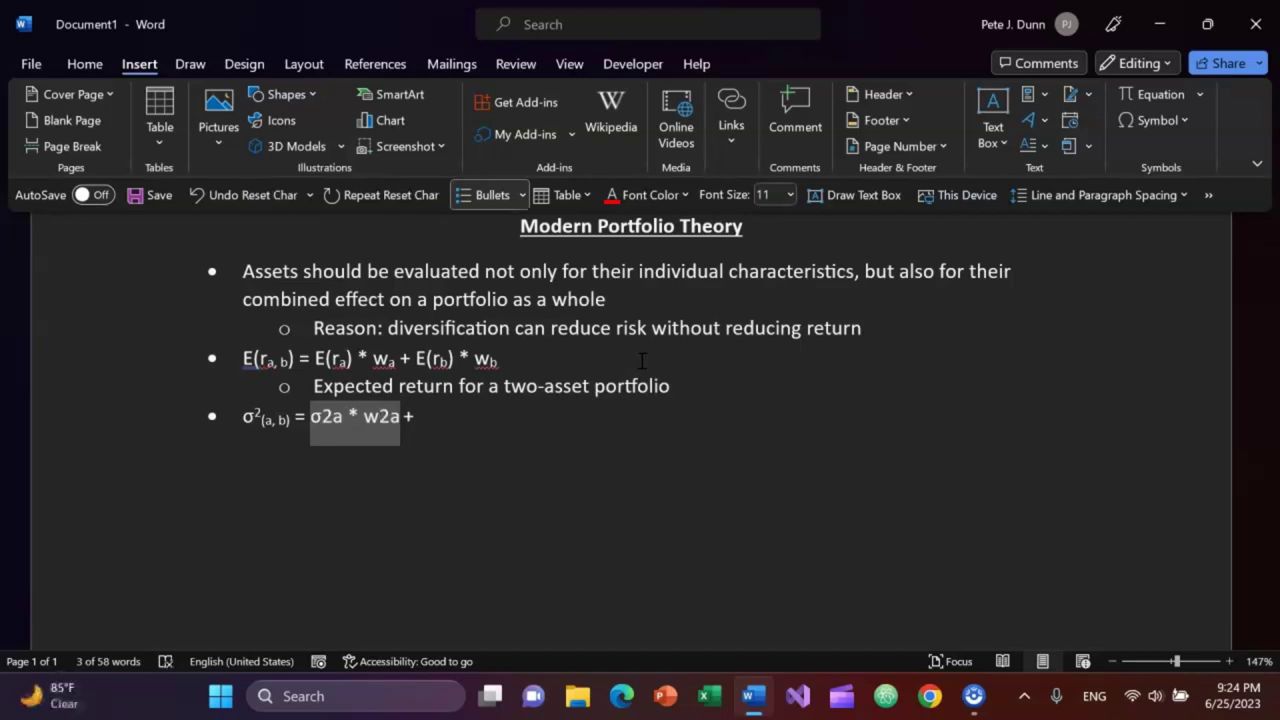
key(ctrl+z)
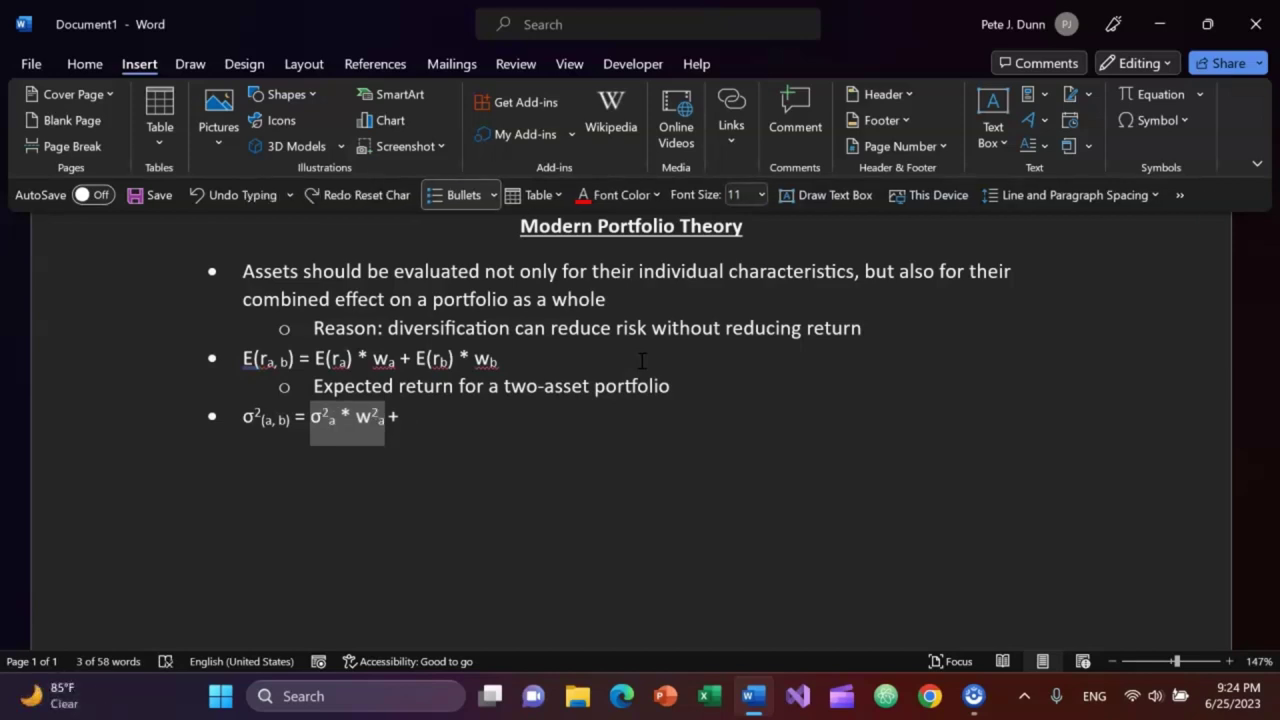
key(End)
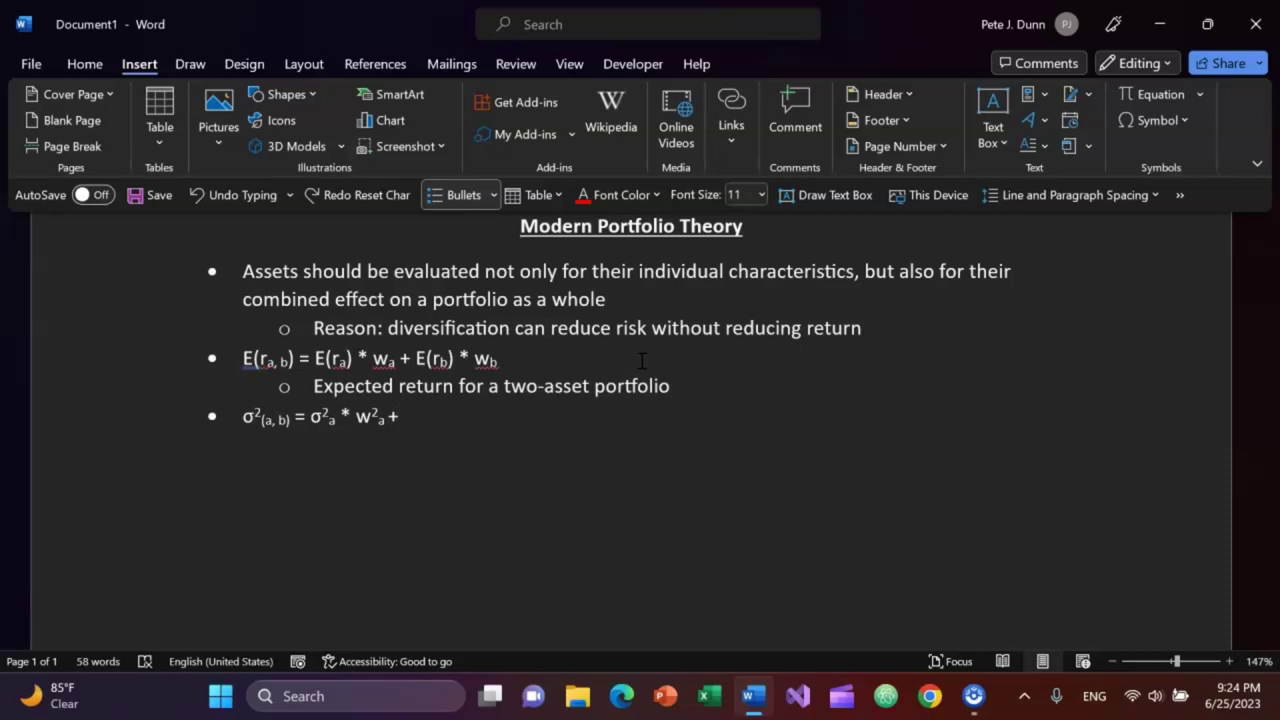
key(ctrl+v)
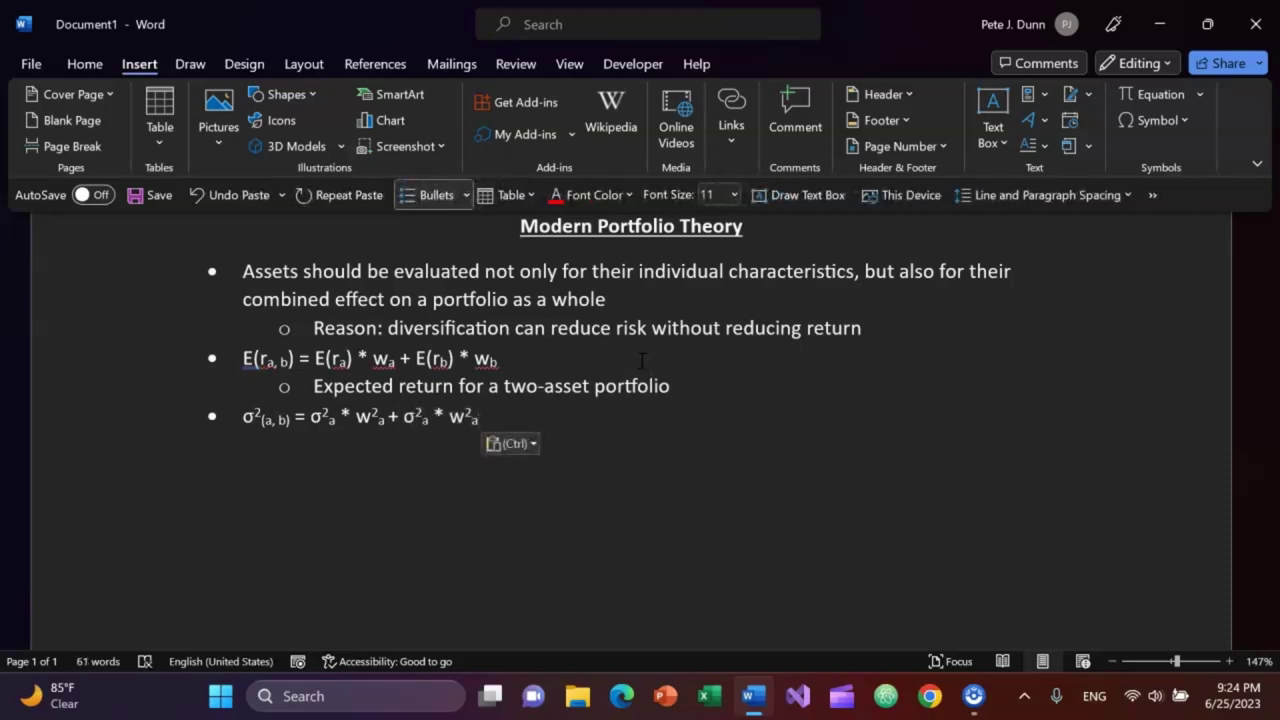
Step: Change both subscripts in the pasted variance term from "a" to "b"
key(BackSpace)
text(b)
key(Left)
key(Left)
key(Left)
key(Left)
key(Left)
key(Left)
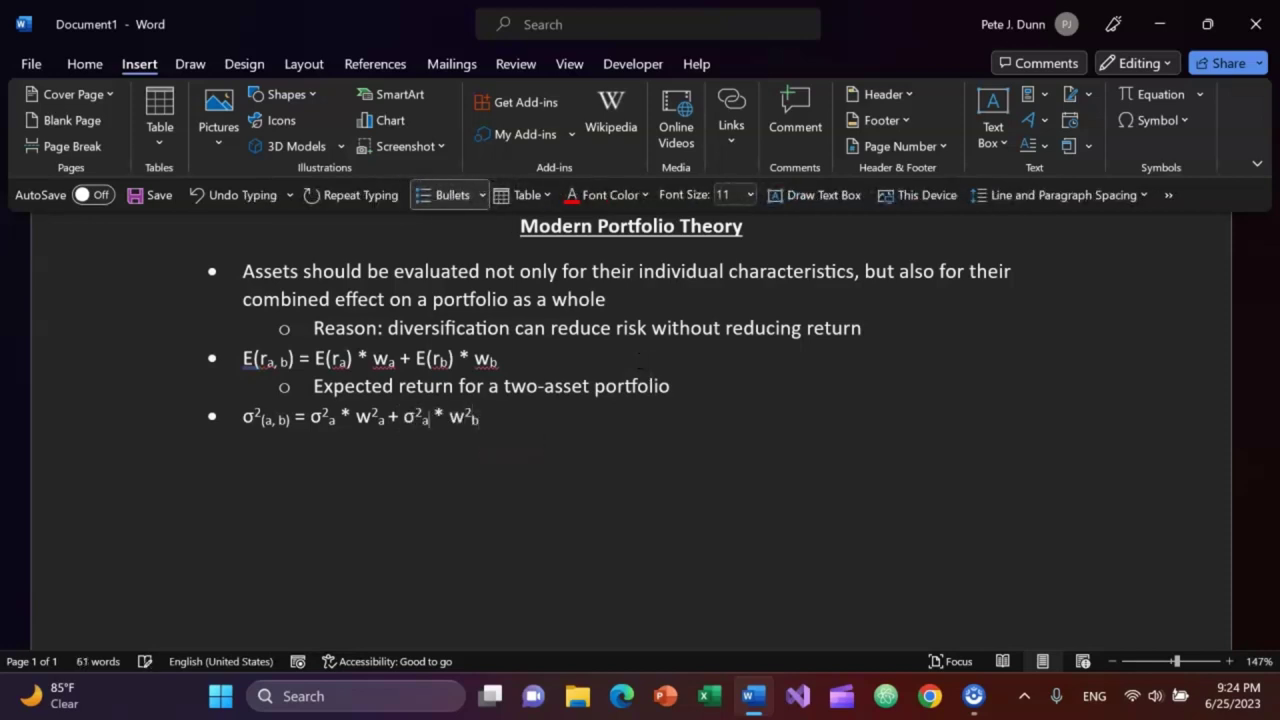
key(BackSpace)
text(b)
Step: Append "+ 2wawb" to the variance formula, formatting the "a" and "b" after each w as subscripts
key(End)
text(+ 2)
text(w)
key(ctrl+equal)
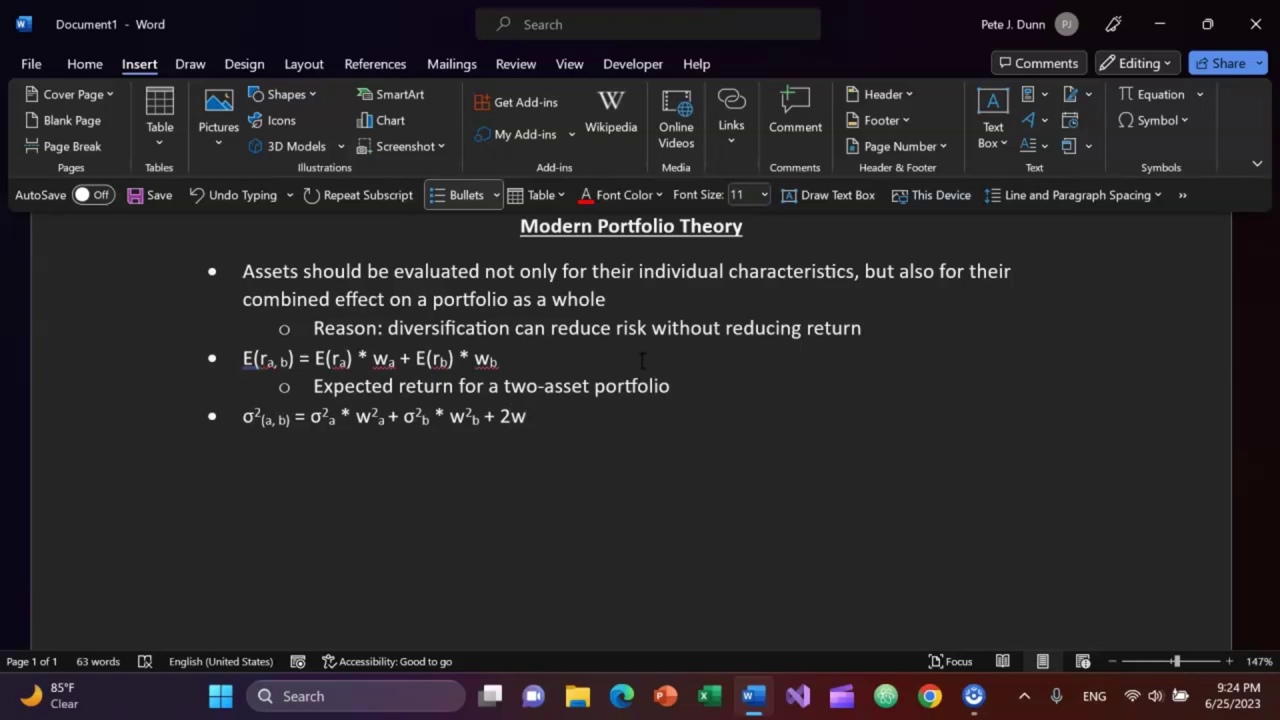
text(a)
key(ctrl+equal)
text(w)
key(ctrl+equal)
text(b)
key(ctrl+equal)
Step: Insert a lowercase sigma (σ) with a subscript "a" at the end of the variance formula
key(alt)
key(n)
key(u)
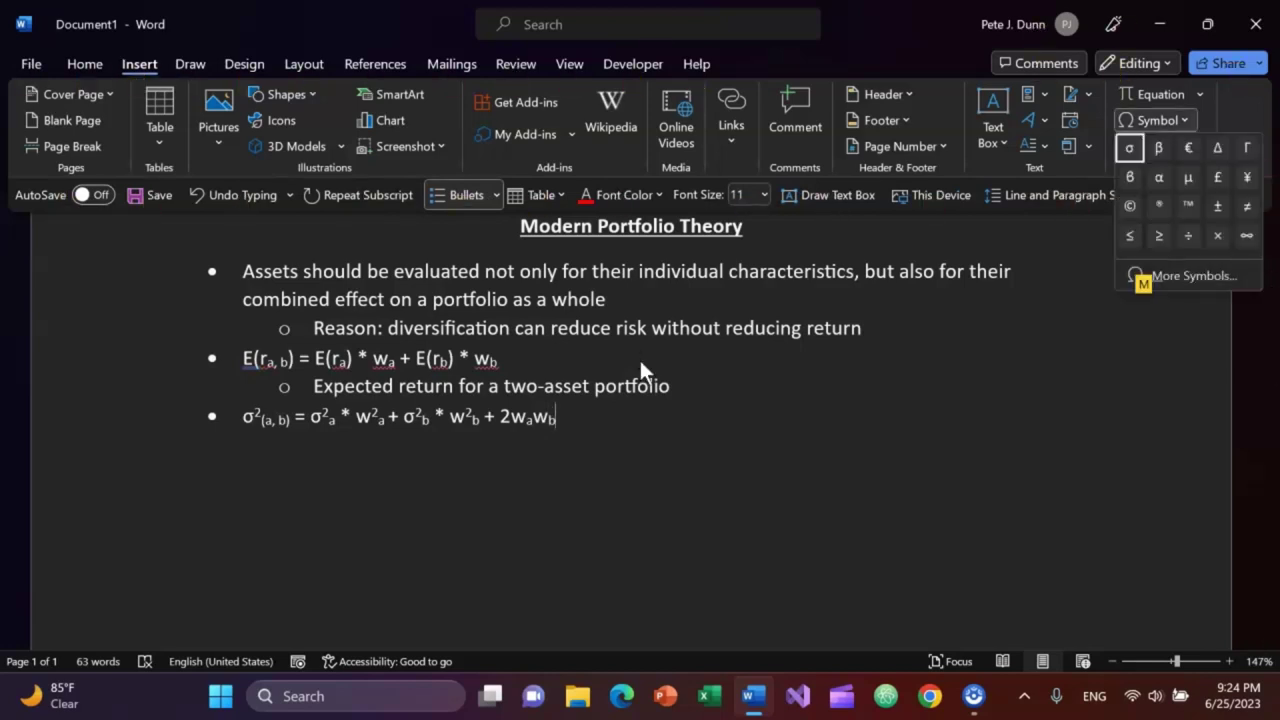
key(Return)
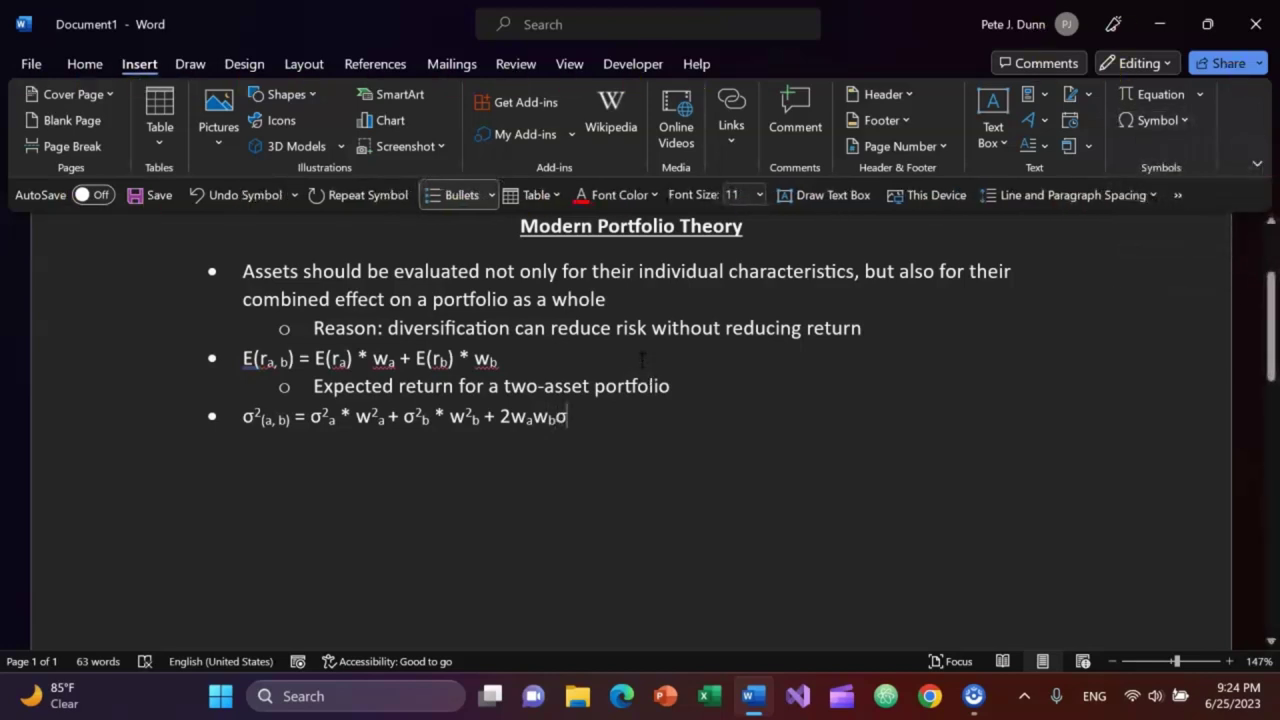
key(ctrl+equal)
text(a)
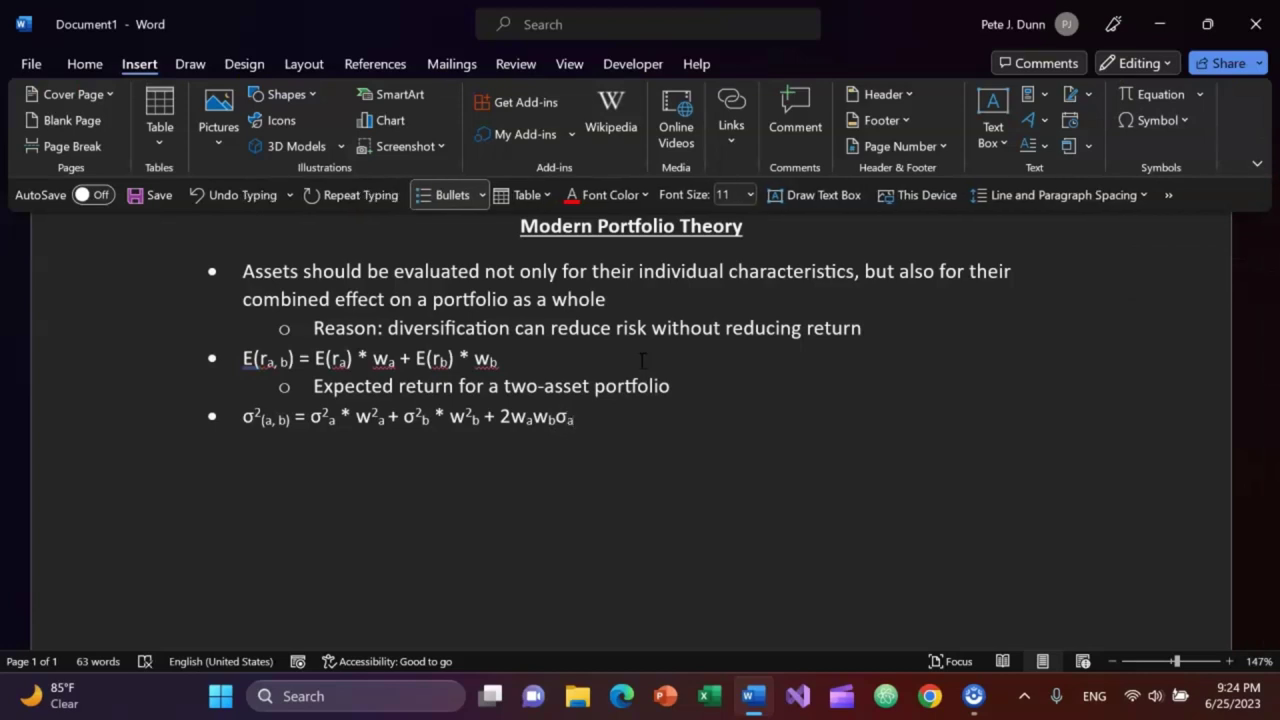
key(ctrl+equal)
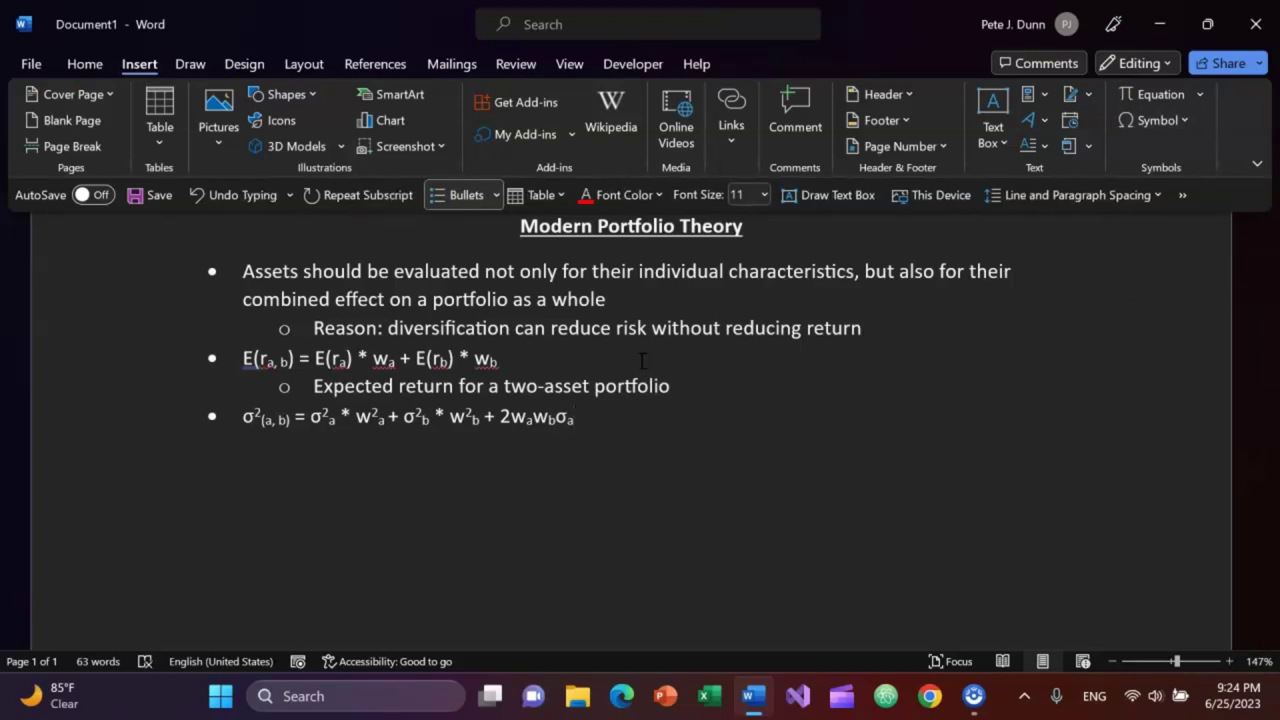
Step: Add another lowercase sigma (σ) with a subscript "b" to the end of the formula
key(alt)
key(n)
key(u)
key(Return)
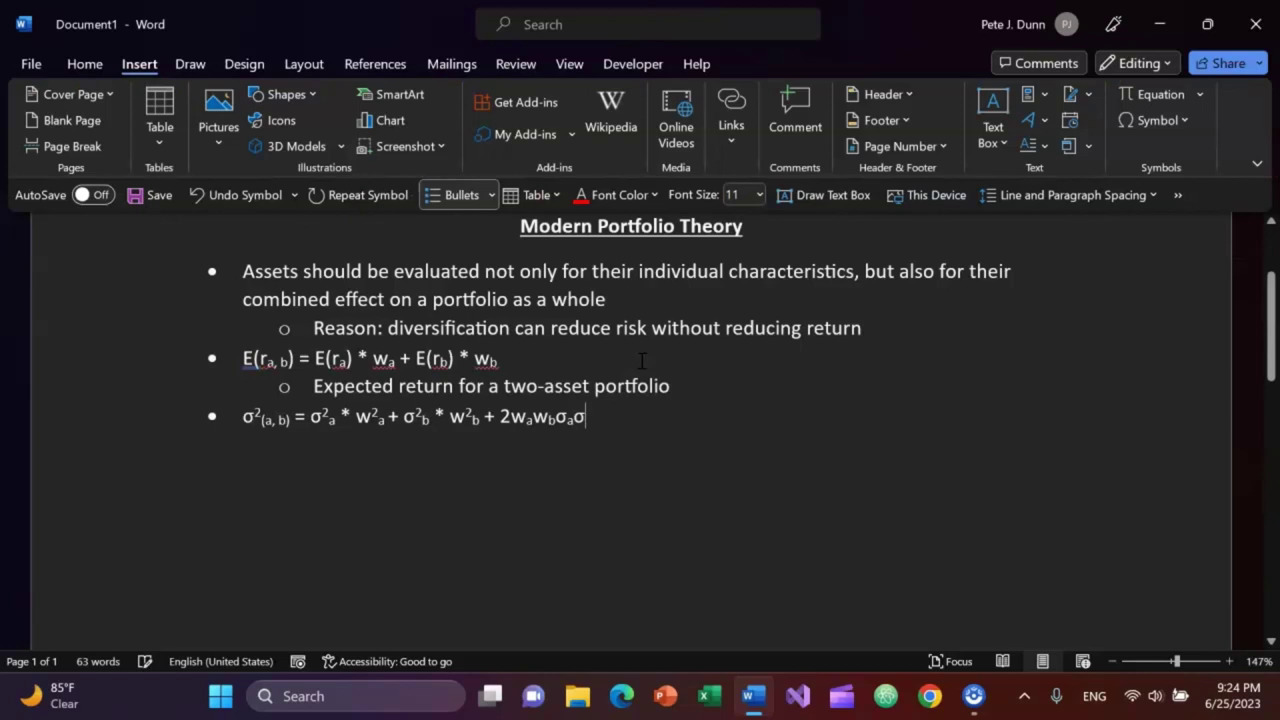
key(ctrl+equal)
text(b)
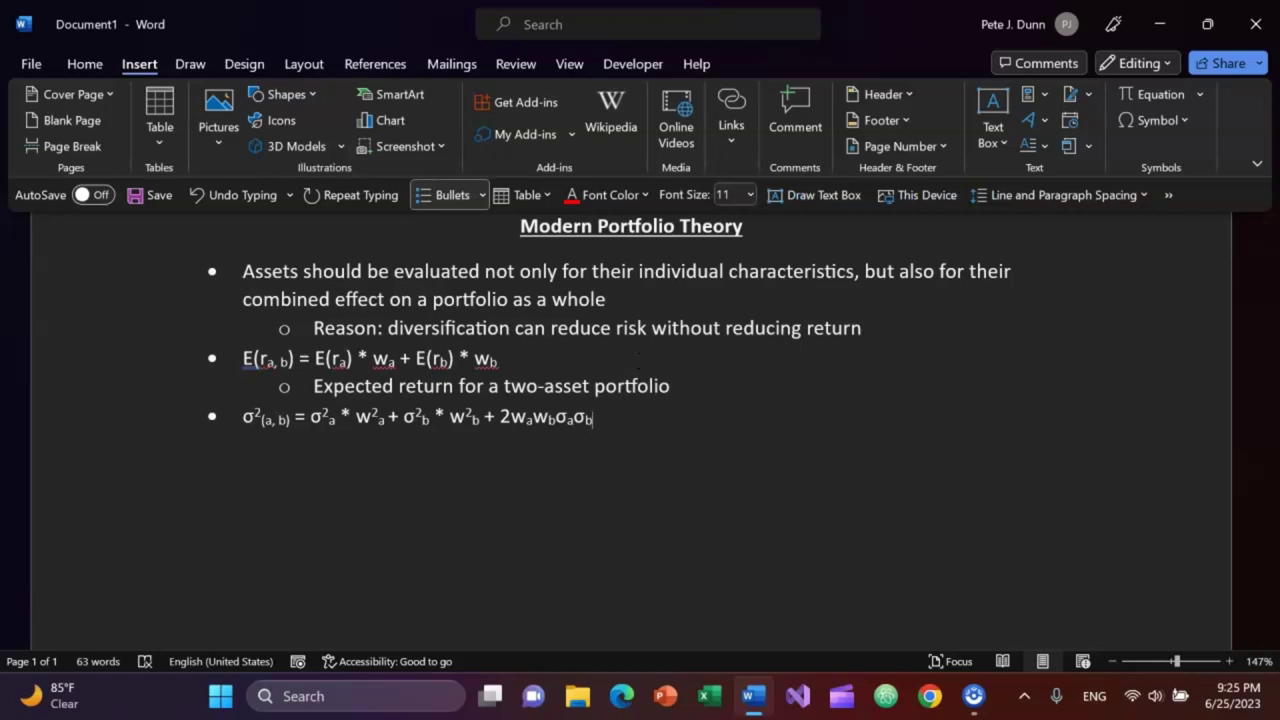
key(ctrl+equal)
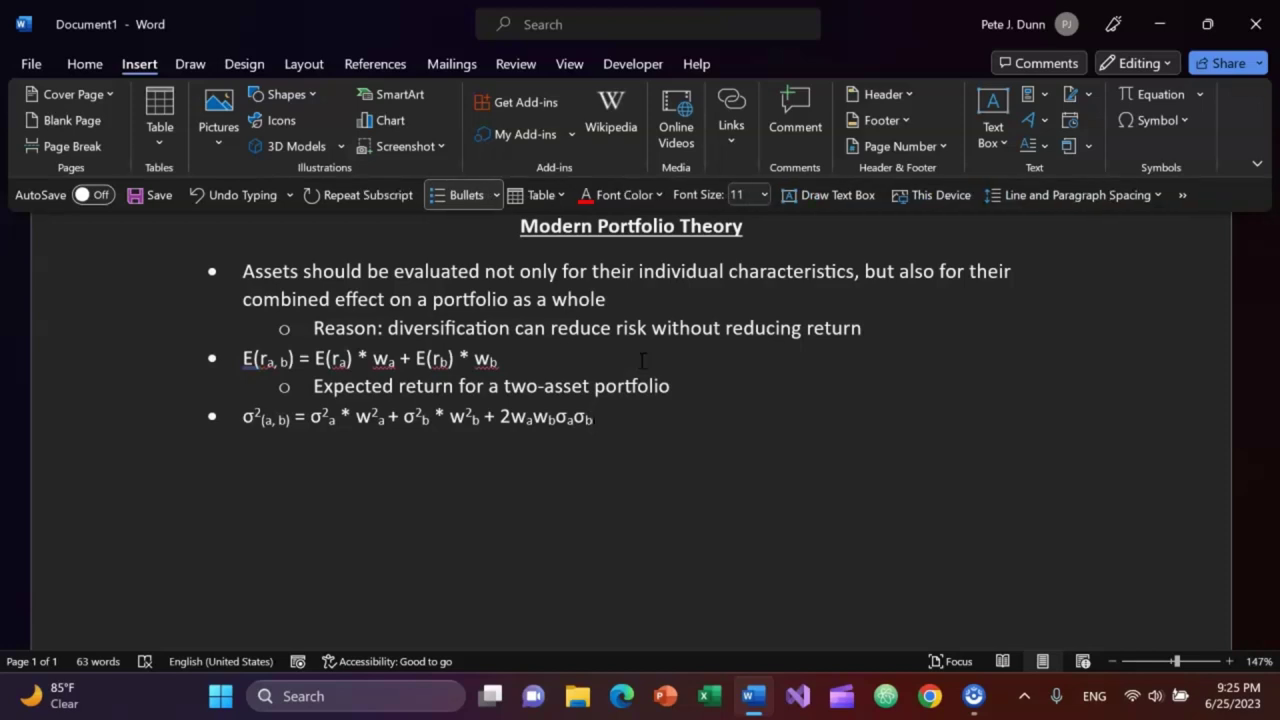
key(alt+n)
key(u)
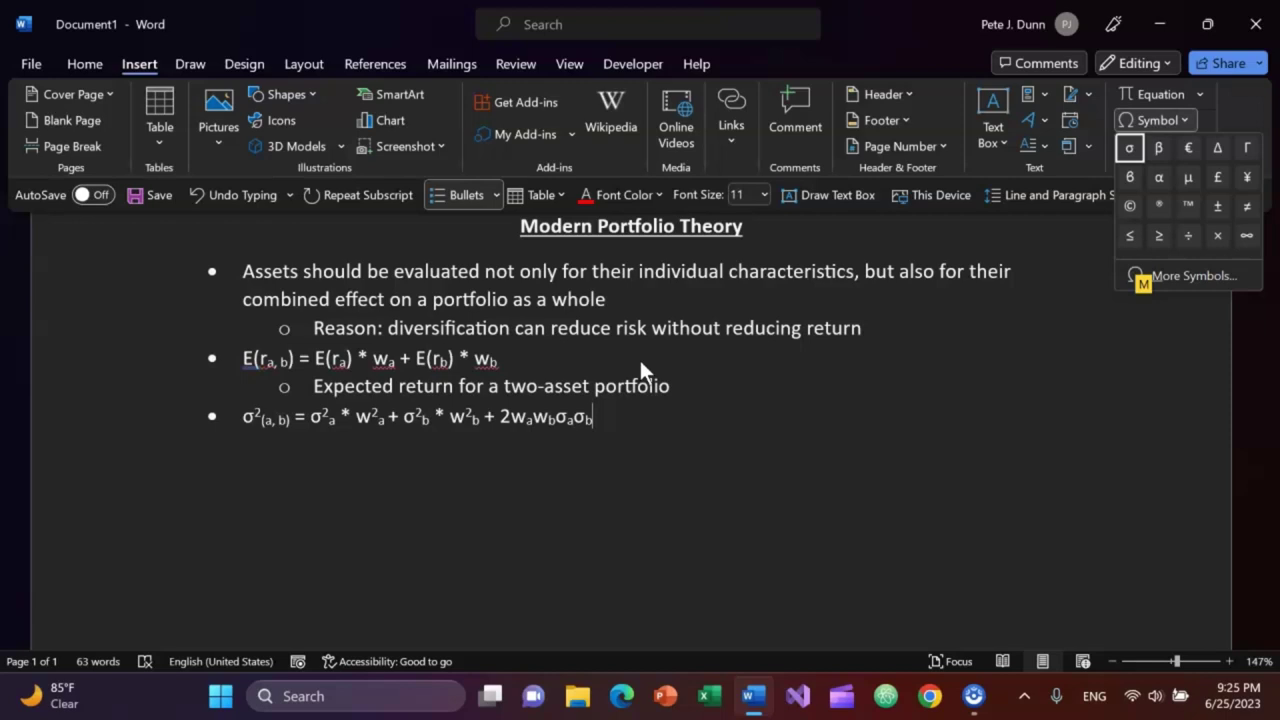
key(Escape)
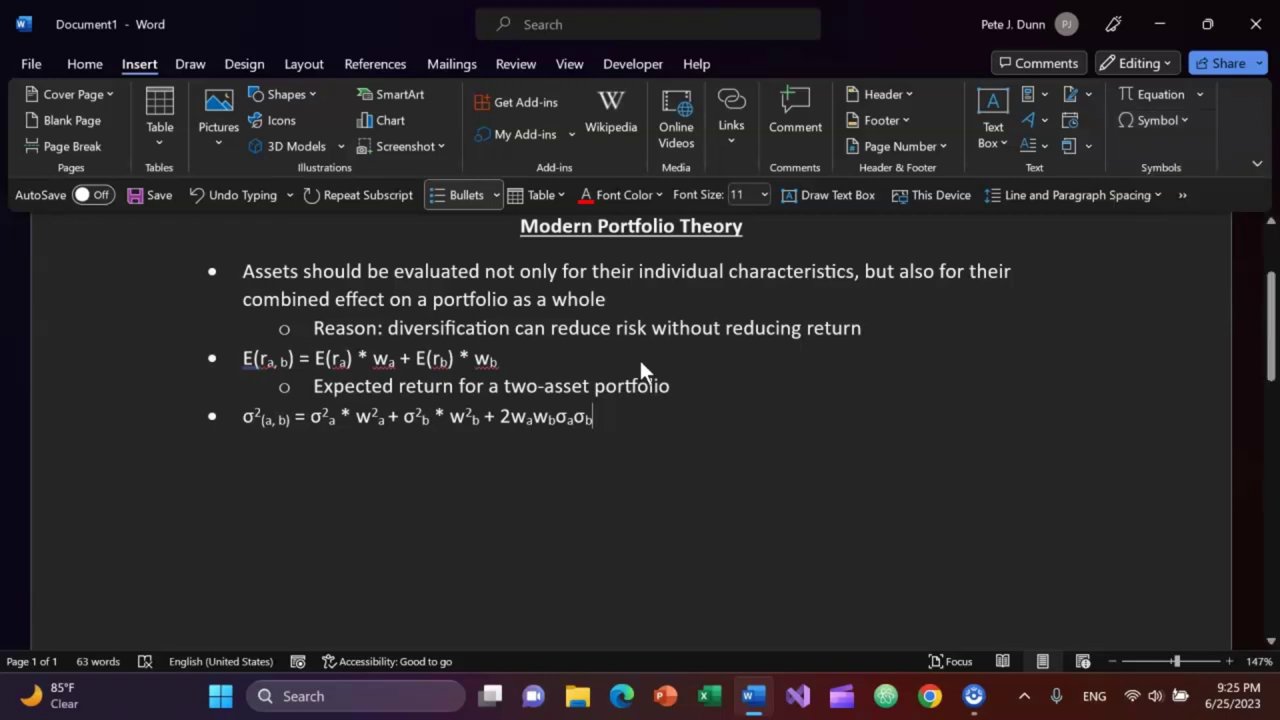
Step: Insert a Greek small letter rho (ρ) at the end of the variance formula
key(alt+n)
key(u)
key(m)
key(Left)
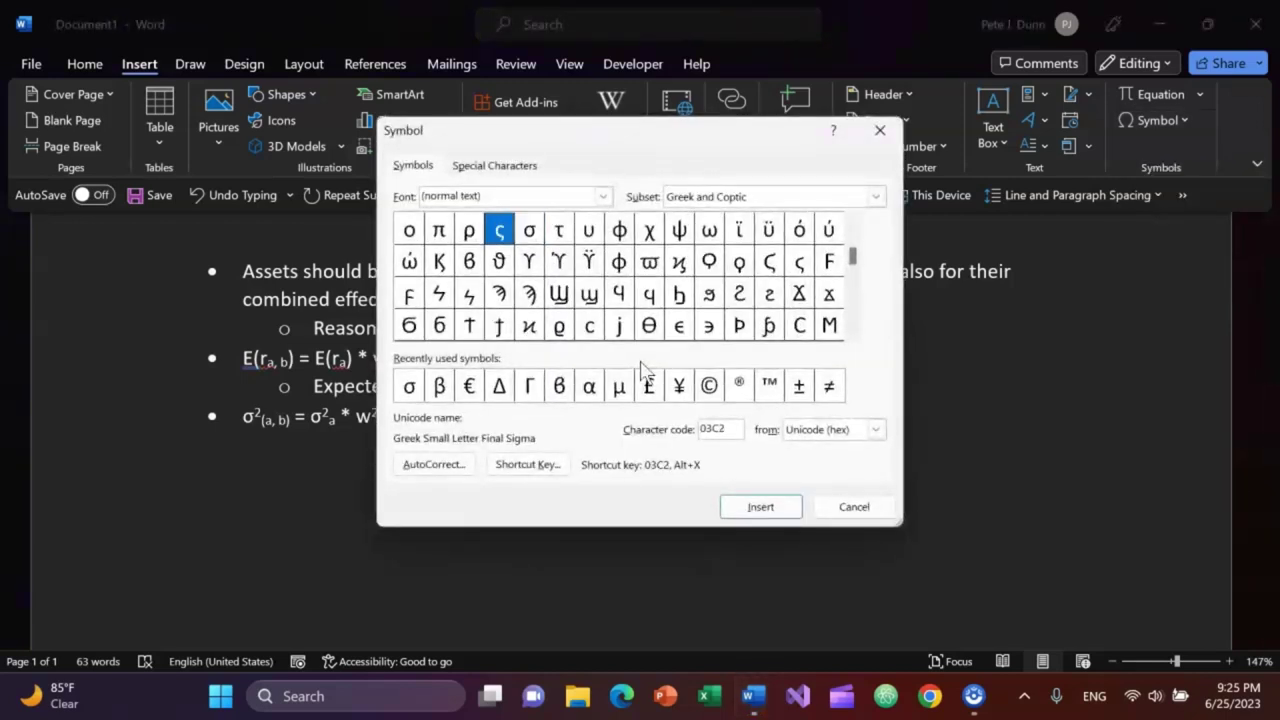
key(Left)
key(Return)
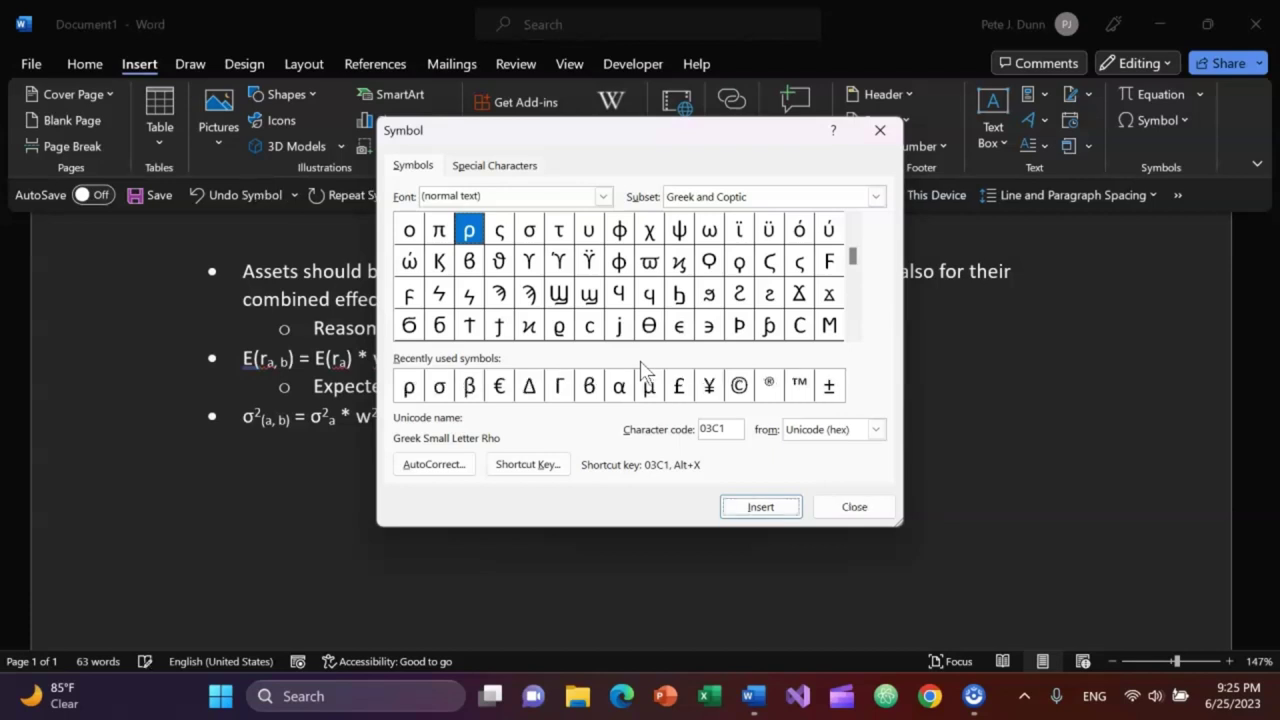
key(Escape)
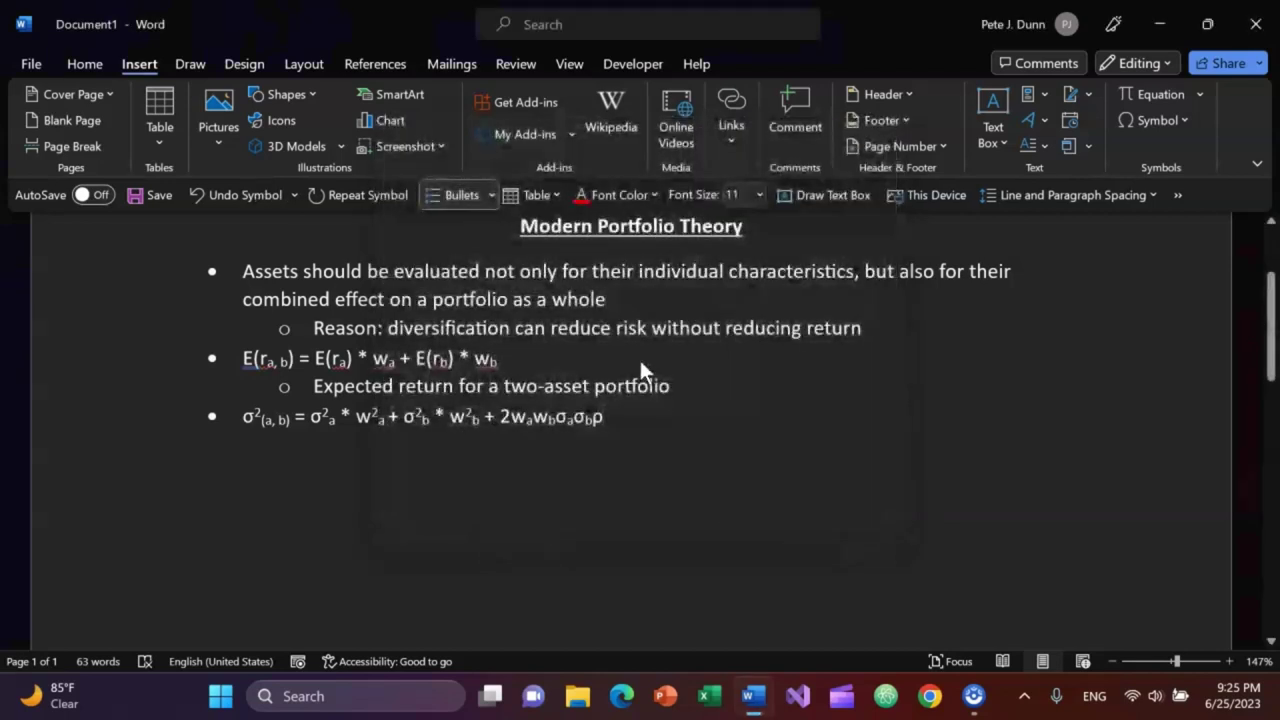
Step: Add "(a, b)" after the rho in the variance formula, formatting the characters up to the "b" as subscript
key(ctrl+equal)
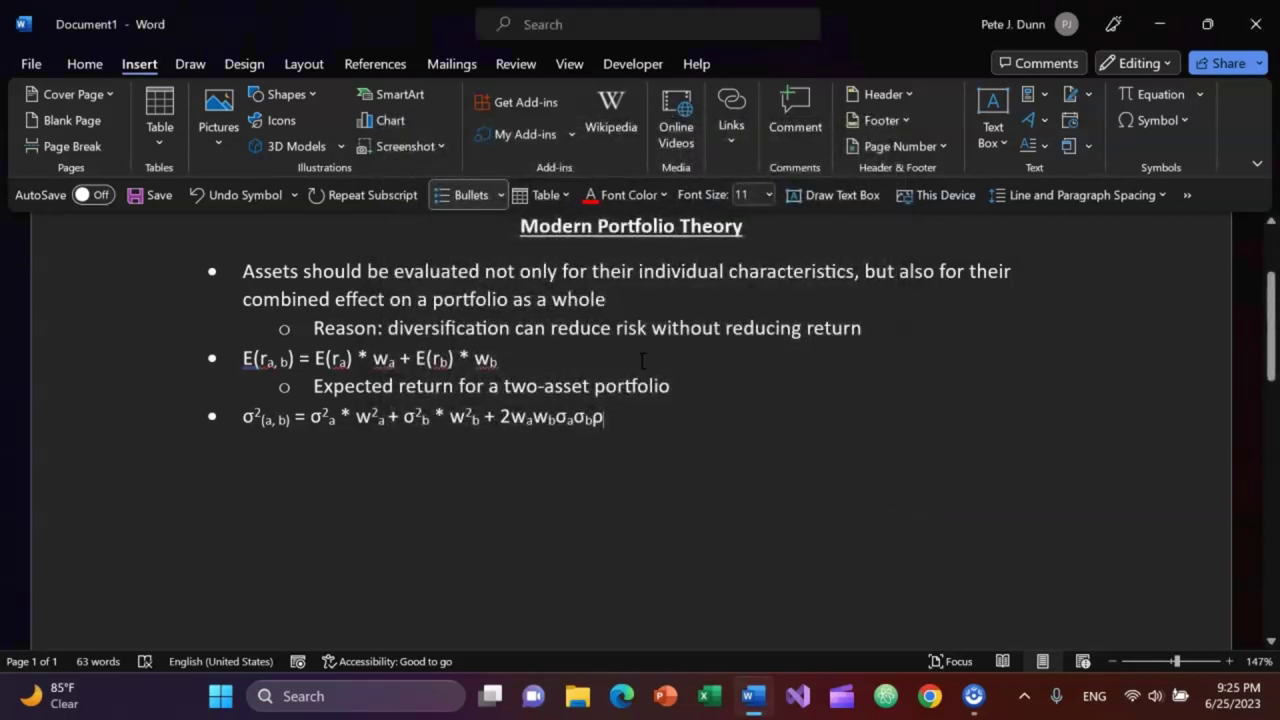
text(a,)
key(BackSpace)
key(BackSpace)
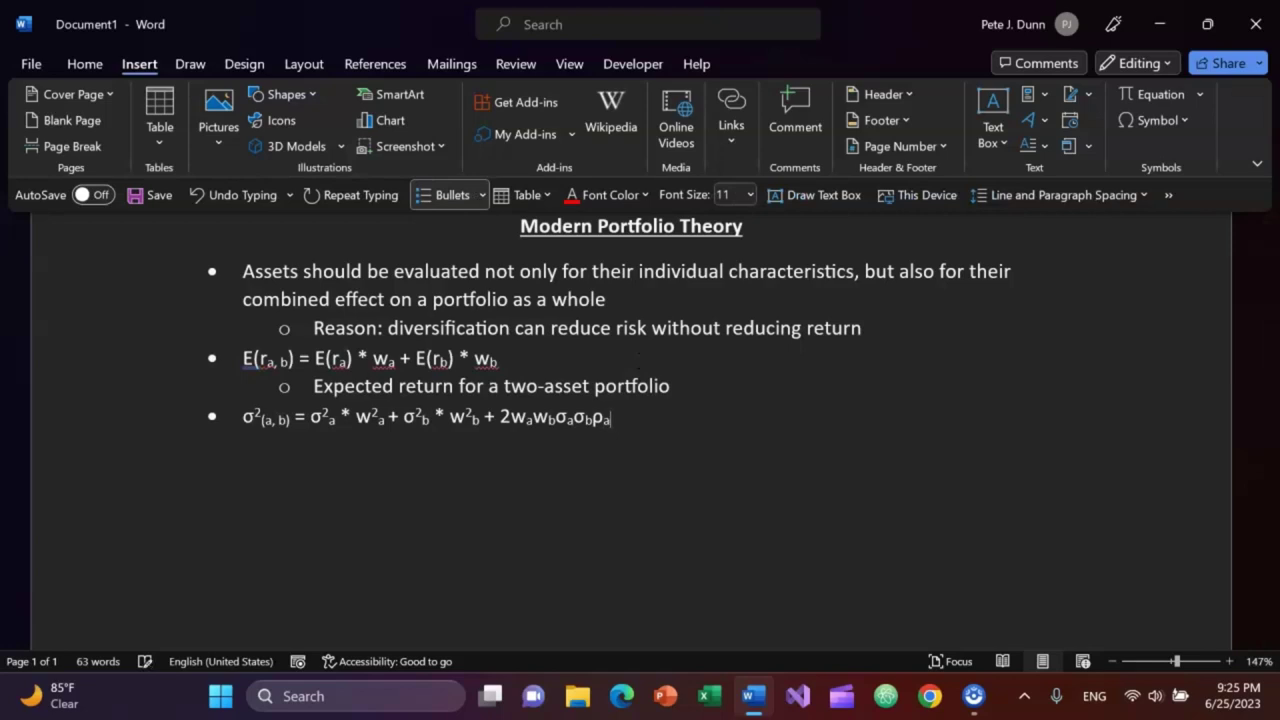
text((a, b))
key(Left)
key(shift+Left)
key(ctrl+equal)
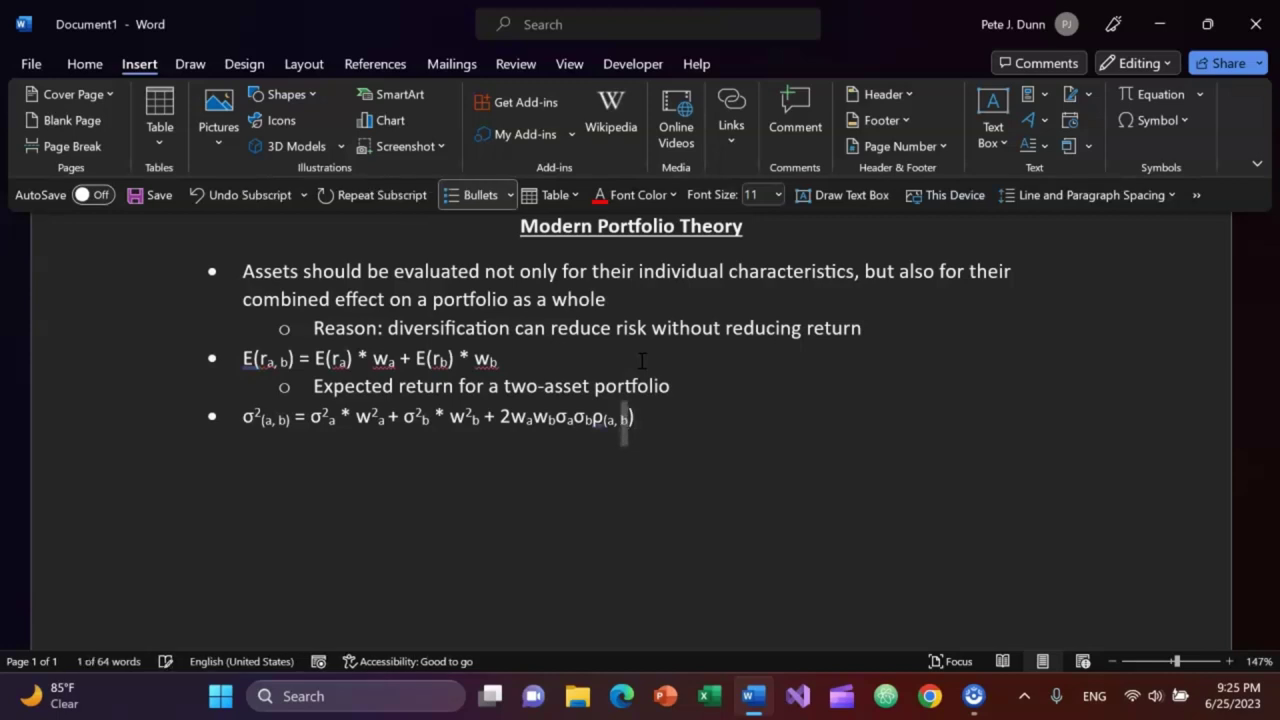
Step: Format the closing parenthesis after the rho's "(a, b" as subscript too
key(Left)
key(Left)
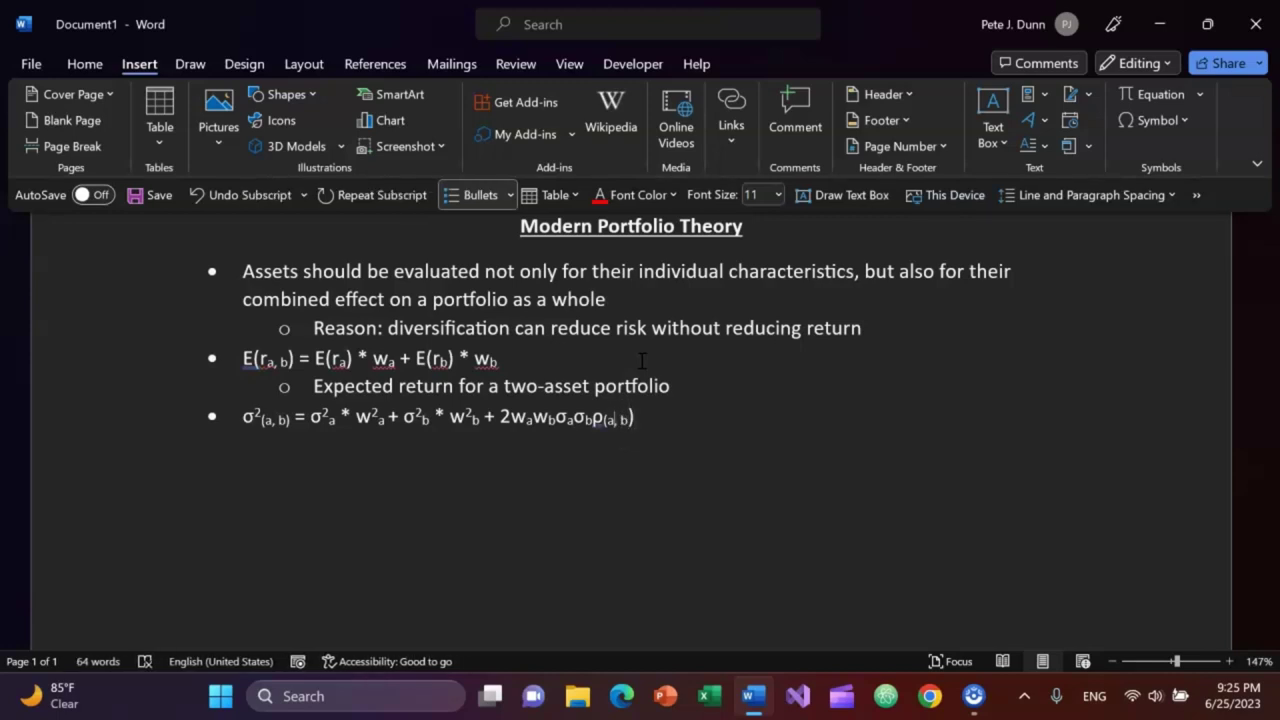
key(Right)
key(Right)
key(Right)
key(Right)
key(shift+Left)
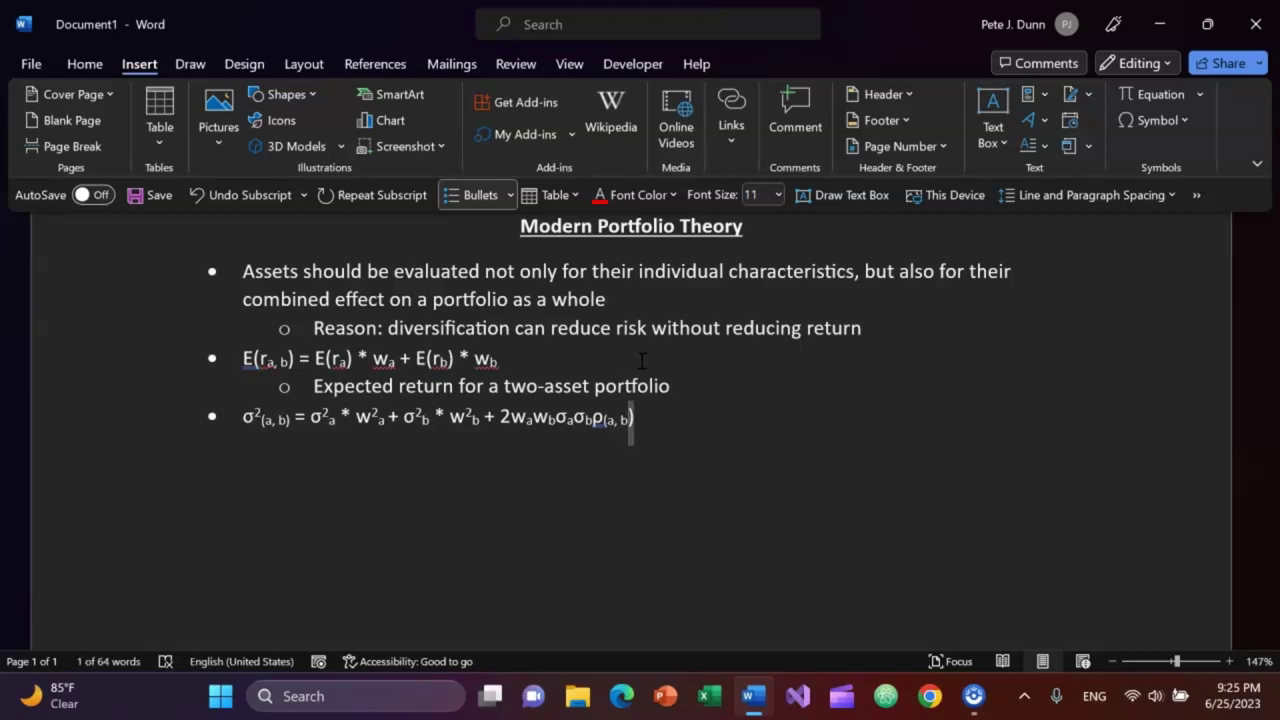
key(Right)
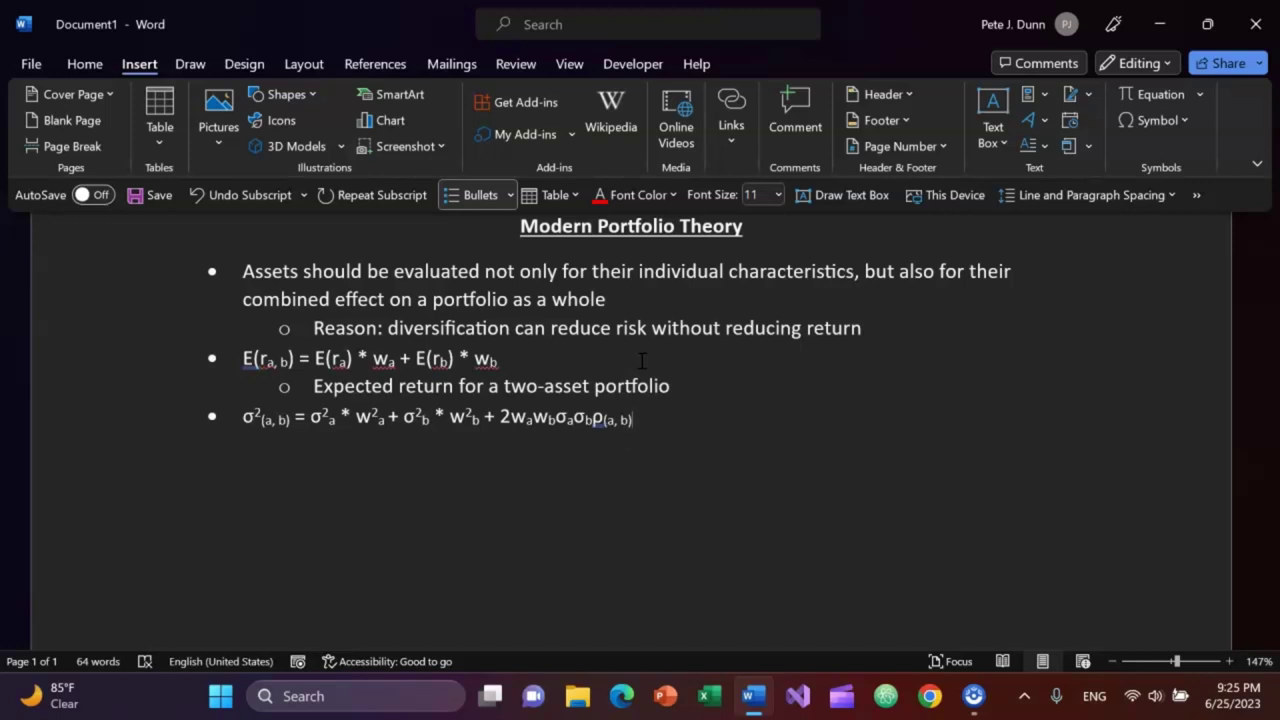
Step: Add the sub-bullet "Variance of a two-asset portfolio" in regular, non-subscript text below the variance formula, and start a new top-level bullet
key(Return)
key(Tab)
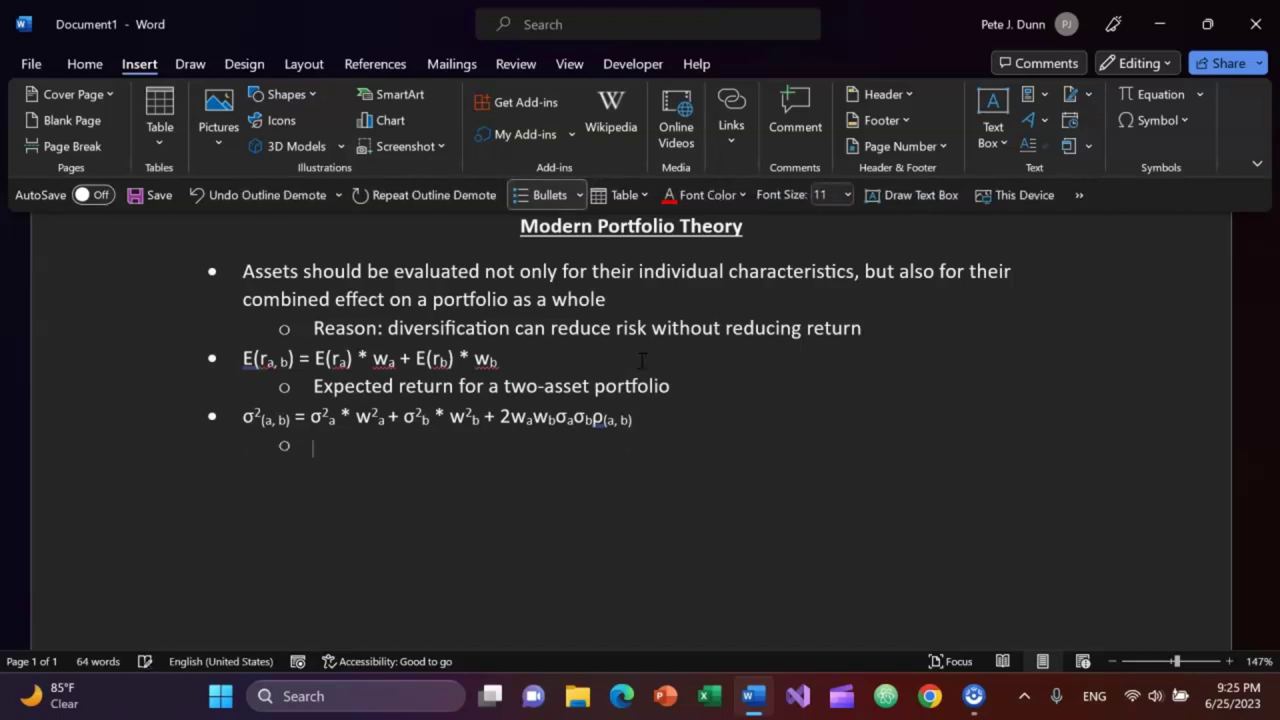
text(wa)
key(BackSpace)
key(BackSpace)
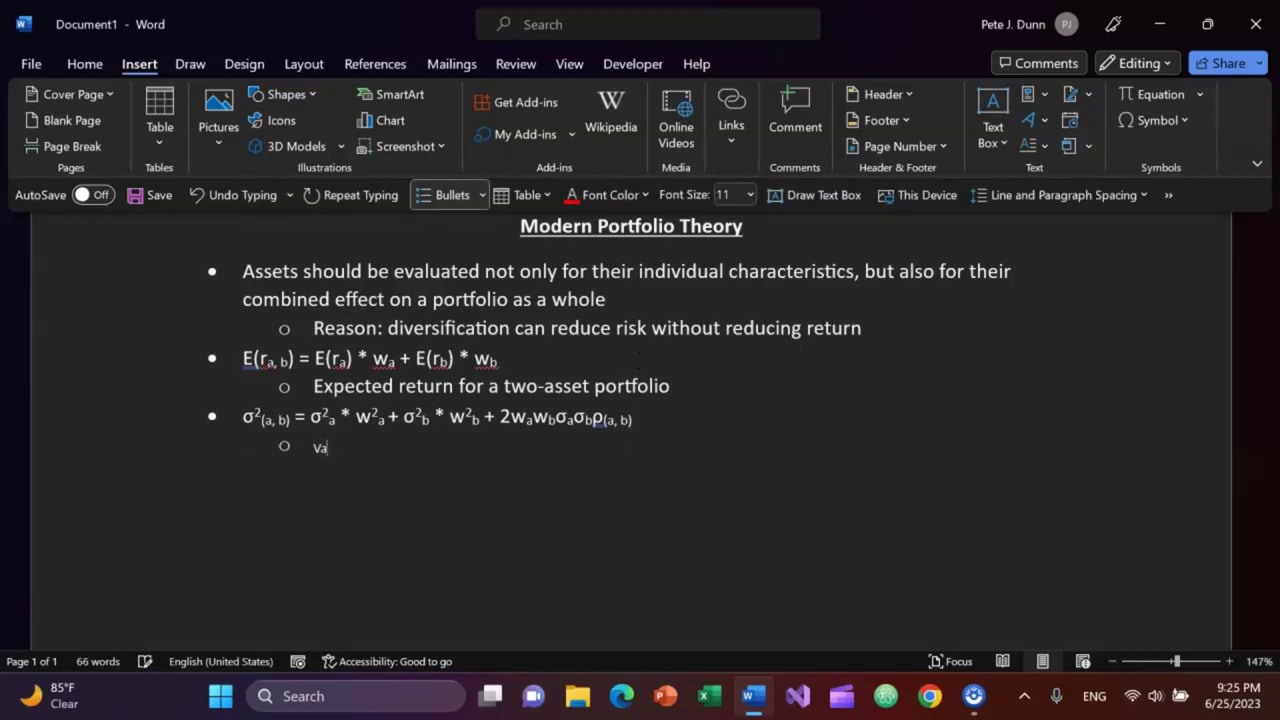
key(ctrl+equal)
text(V)
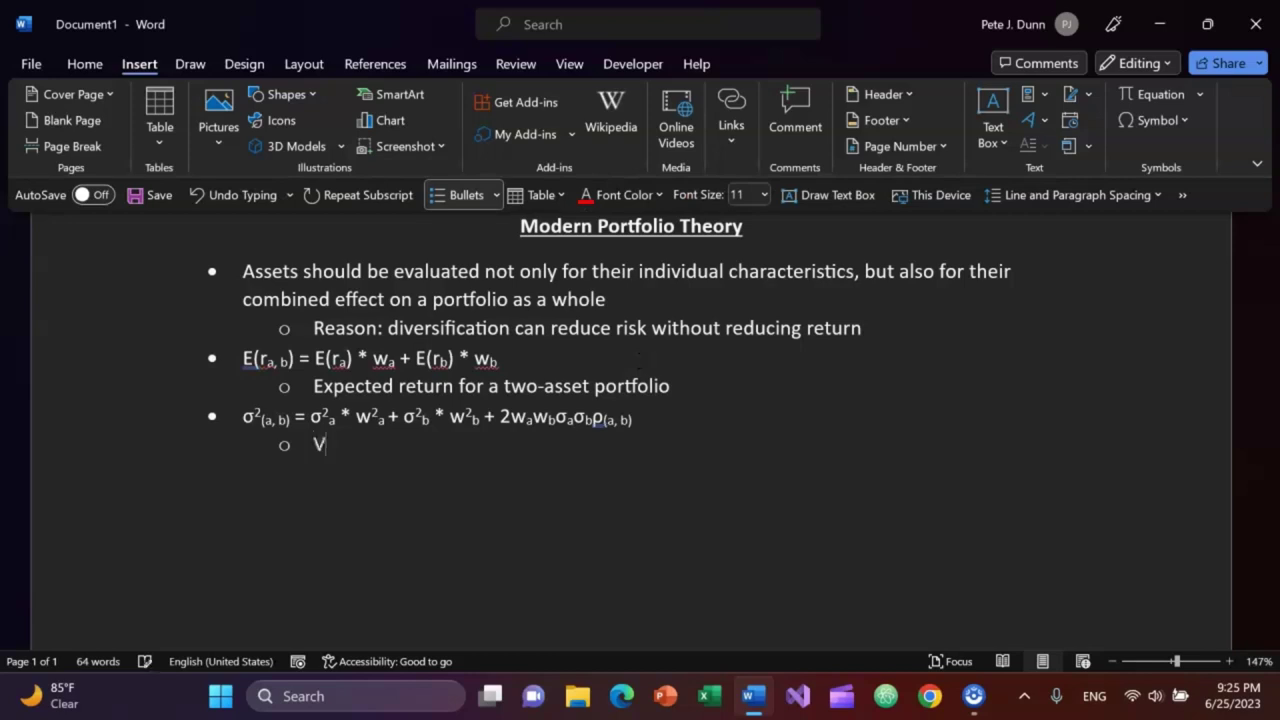
text(arianc)
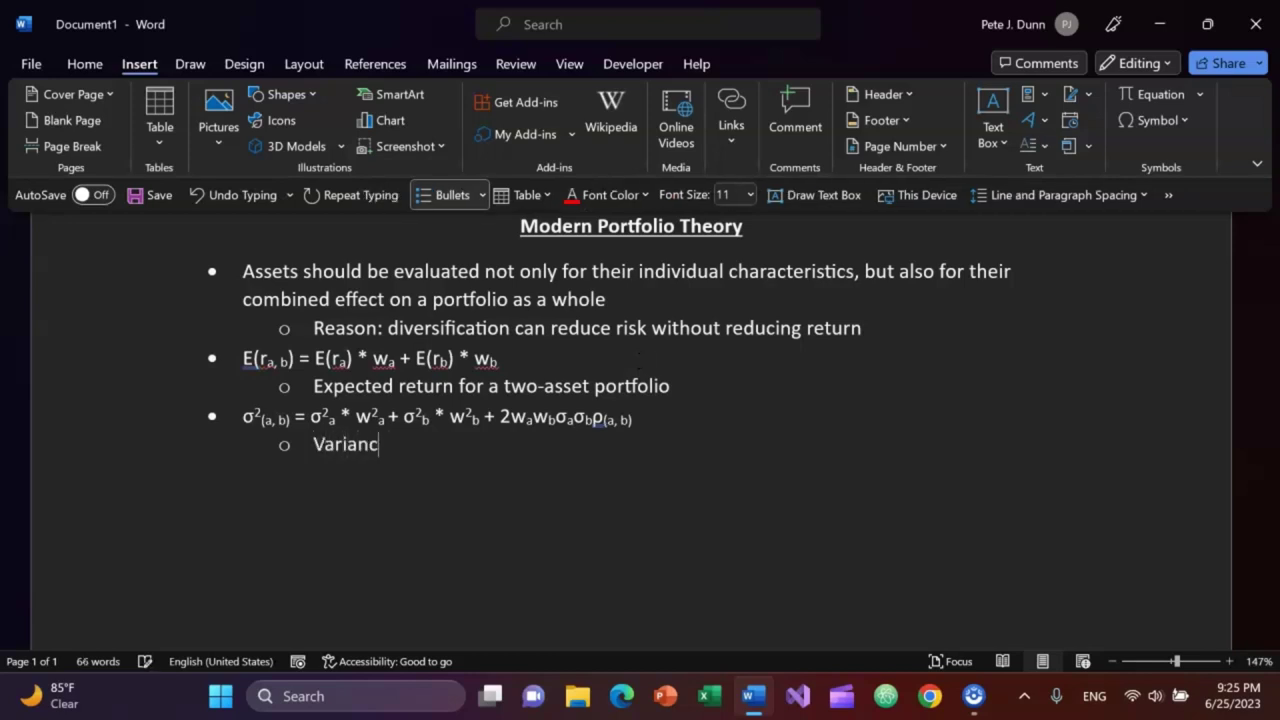
text(e of a two-asset por)
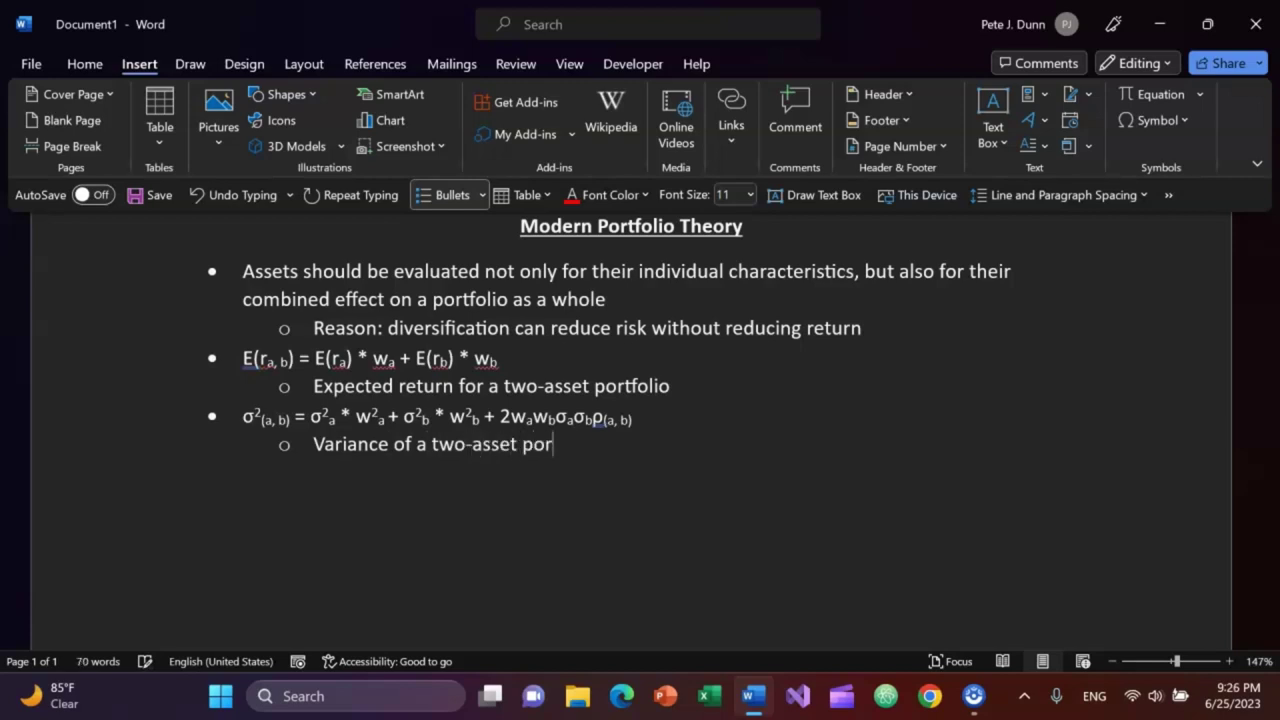
text(tfolio)
key(Return)
key(shift+Tab)
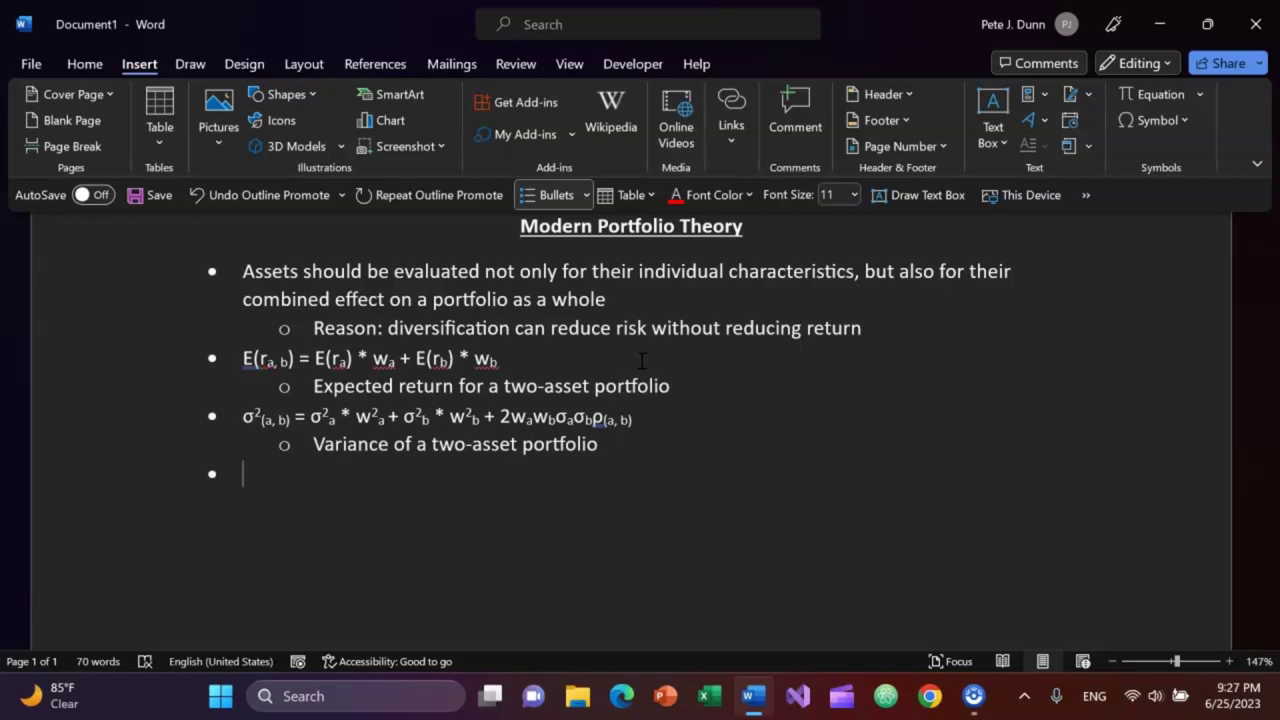
Step: Switch to File Explorer and open the Saved Pictures folder inside Pictures
key(alt+Tab)
key(alt+Tab)
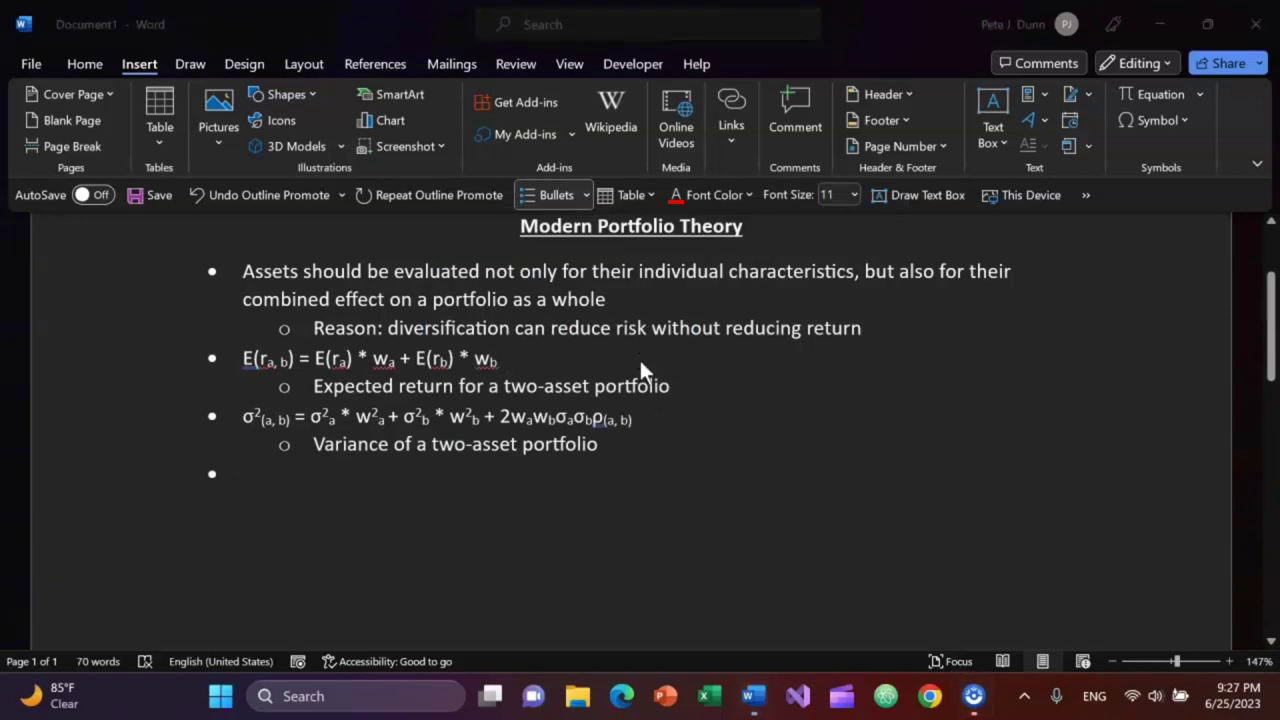
key(Right)
key(Right)
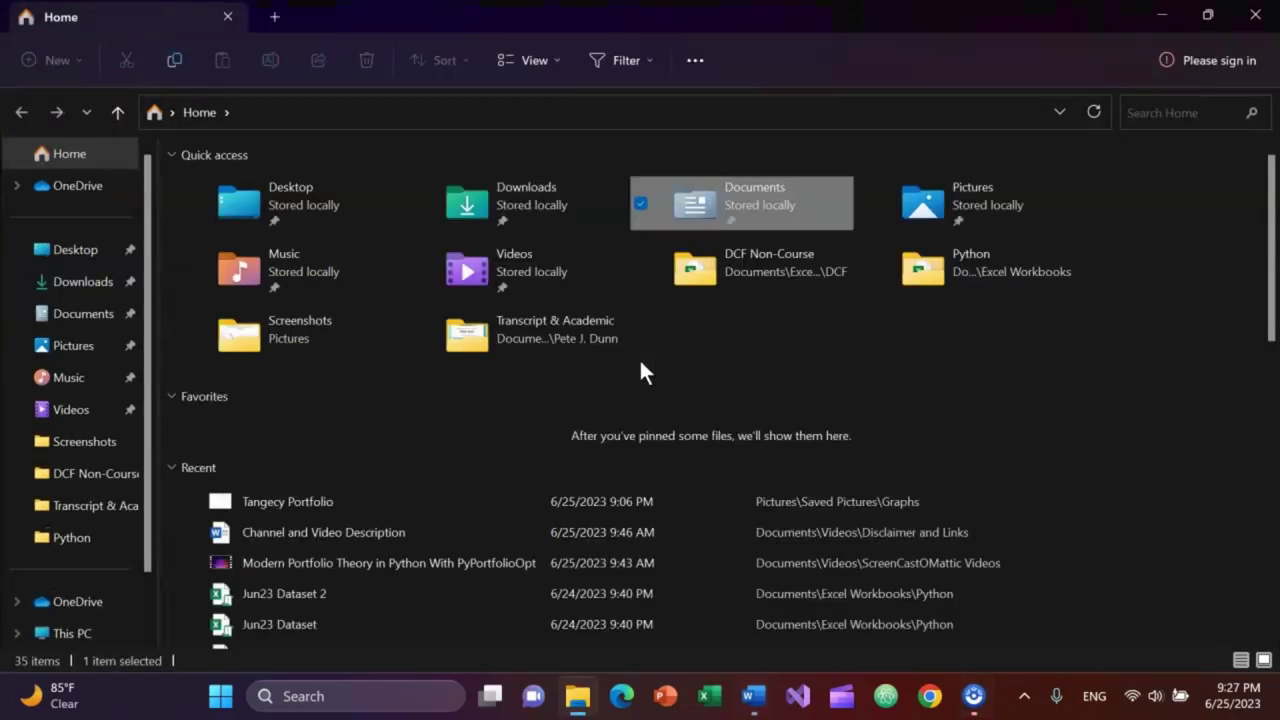
key(Right)
key(Return)
key(Right)
key(Left)
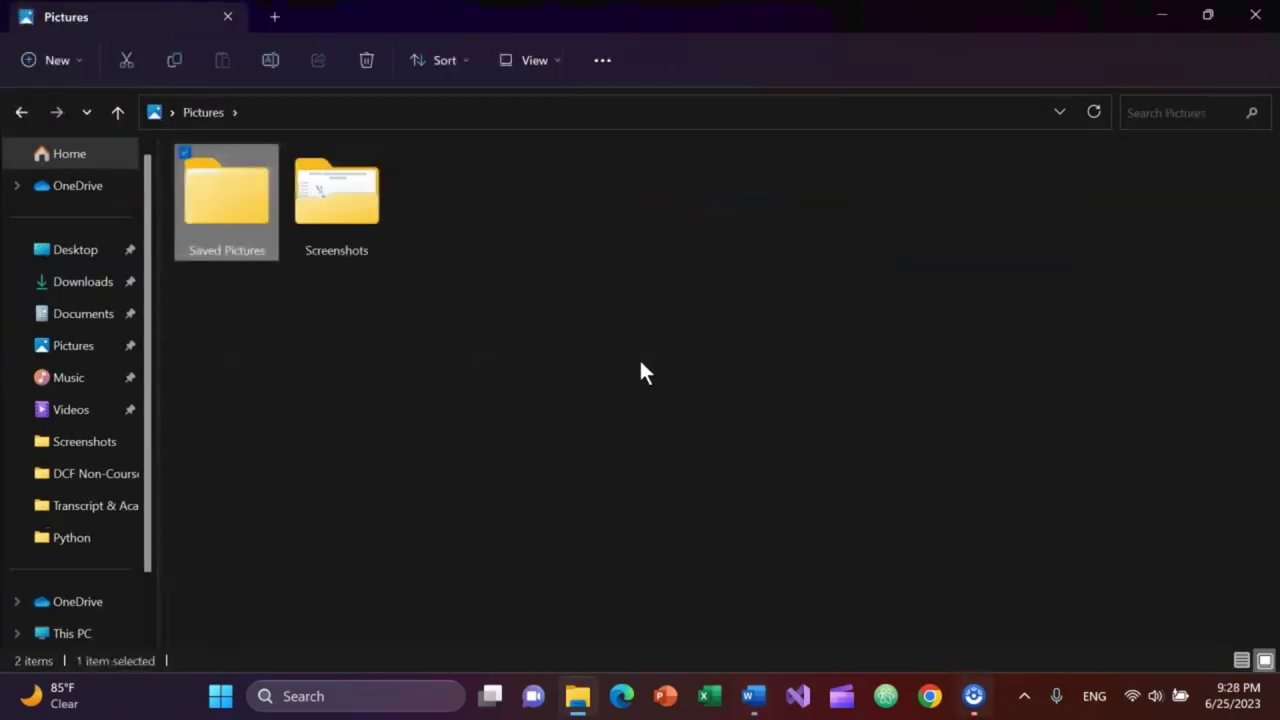
key(Return)
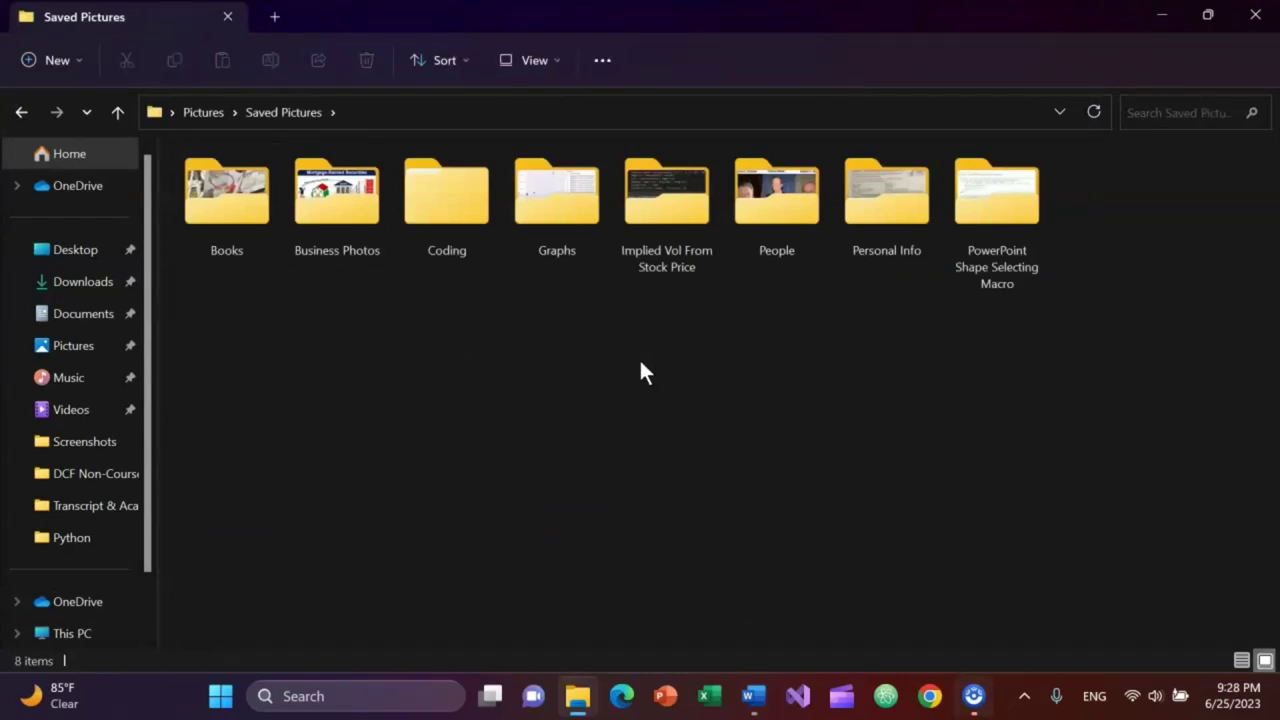
Step: Open the Tangecy Portfolio image from the Graphs folder to examine the capital market line chart
key(End)
key(Left)
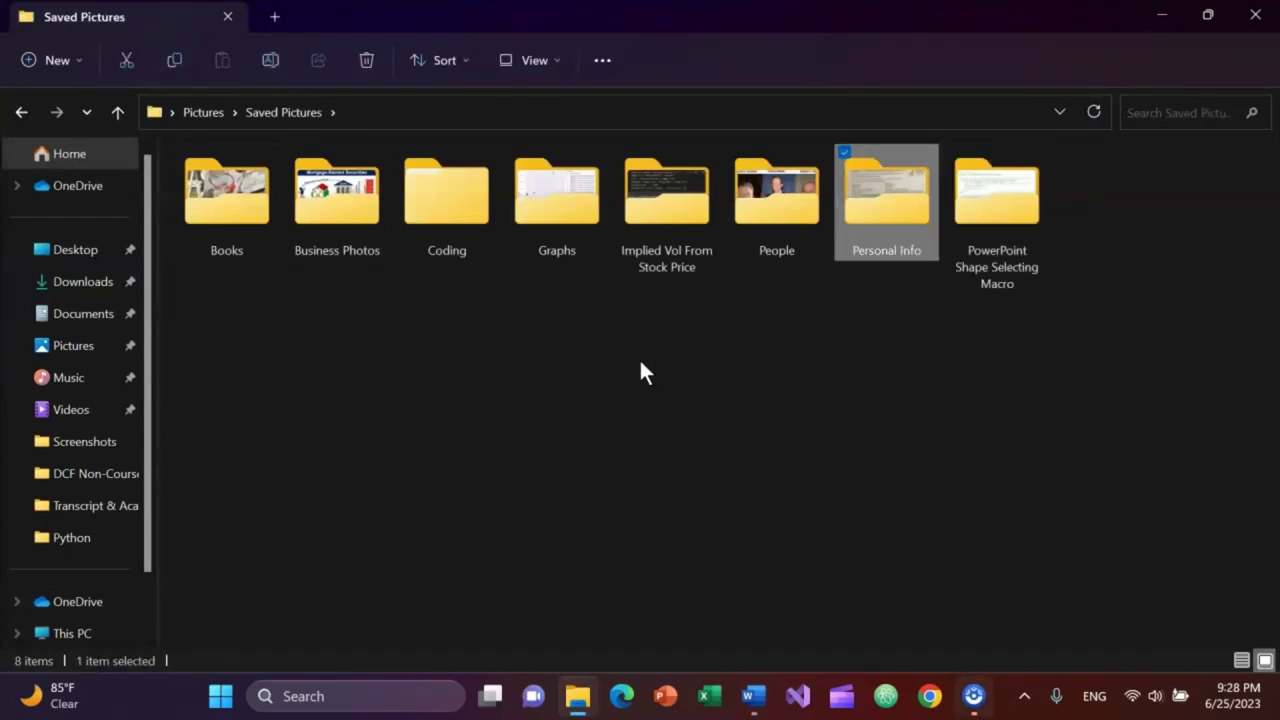
key(Left)
key(Left)
key(Left)
key(Return)
key(Right)
key(Left)
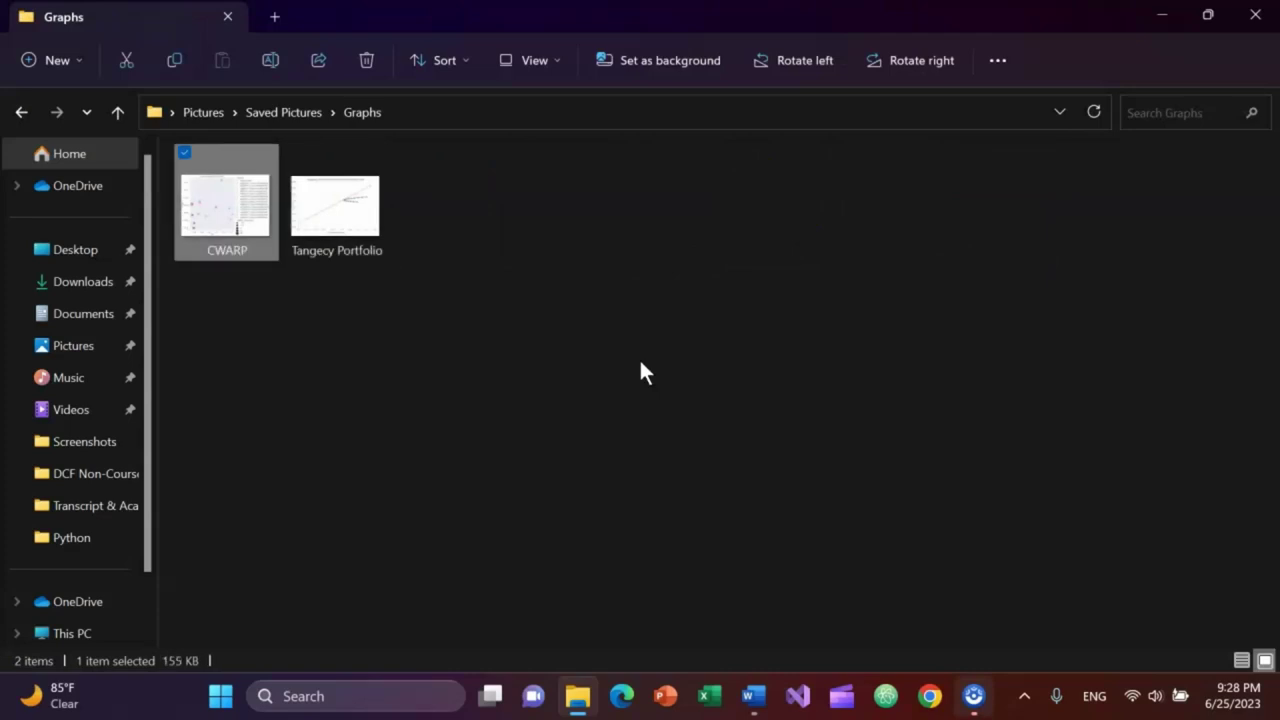
key(Right)
key(Return)
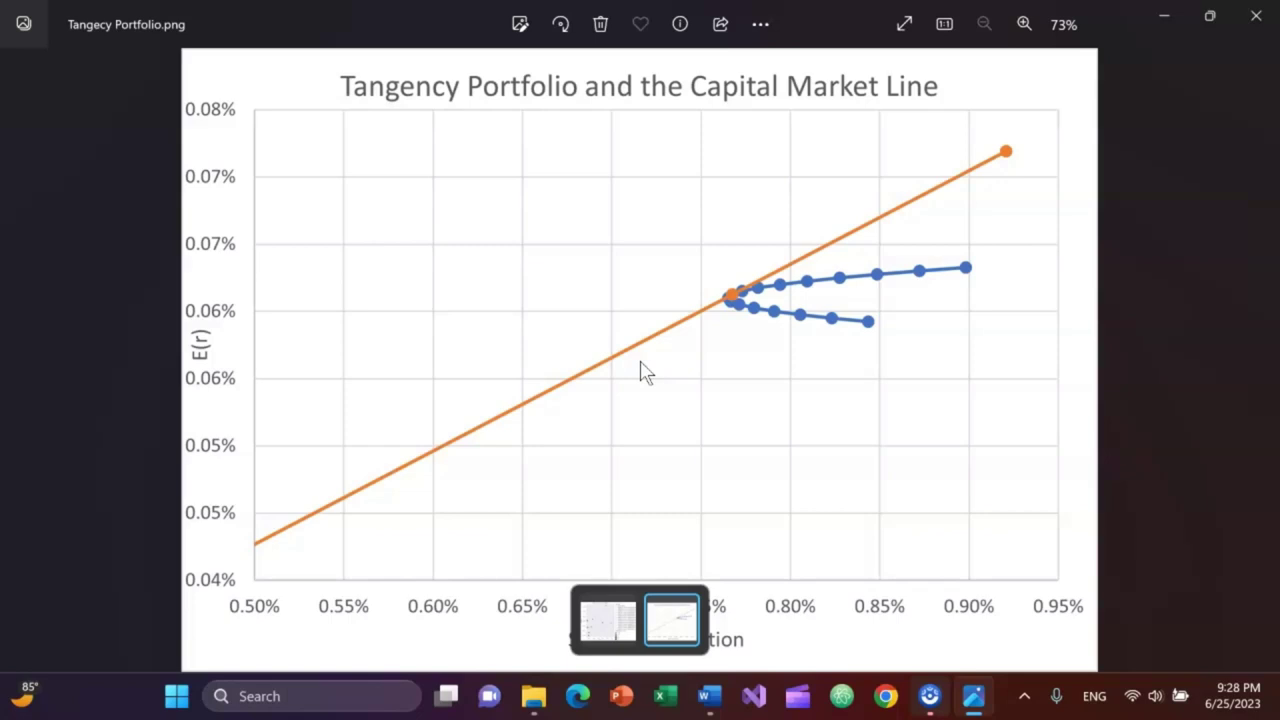
Step: Reopen the Tangecy Portfolio image from File Explorer for another look, and return to the Word document
key(alt+Tab)
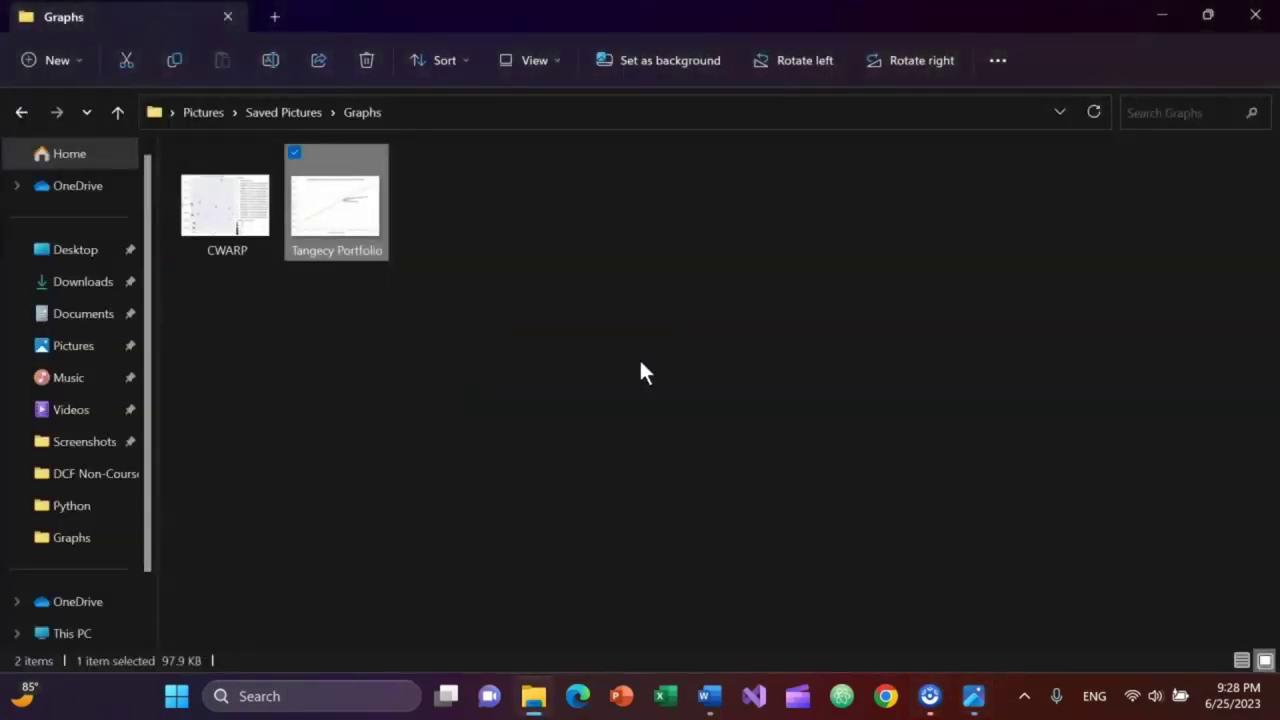
key(Return)
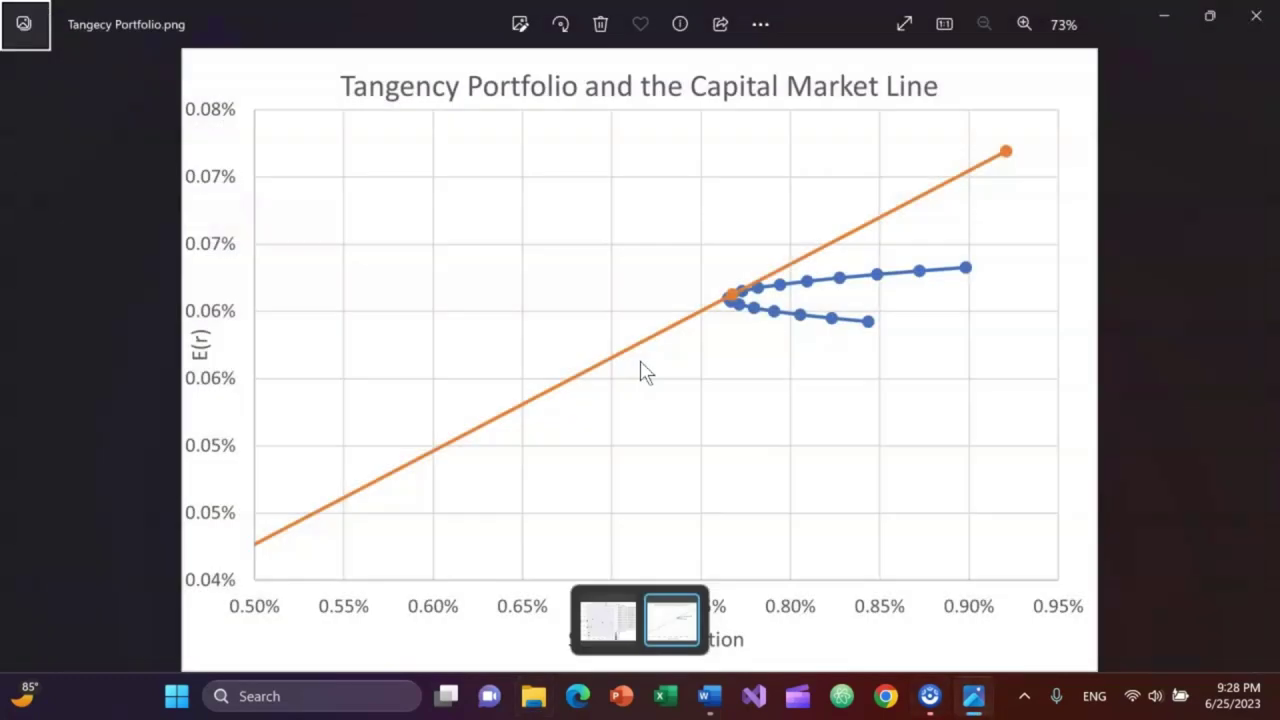
key(alt+Tab)
key(Escape)
key(alt+Tab)
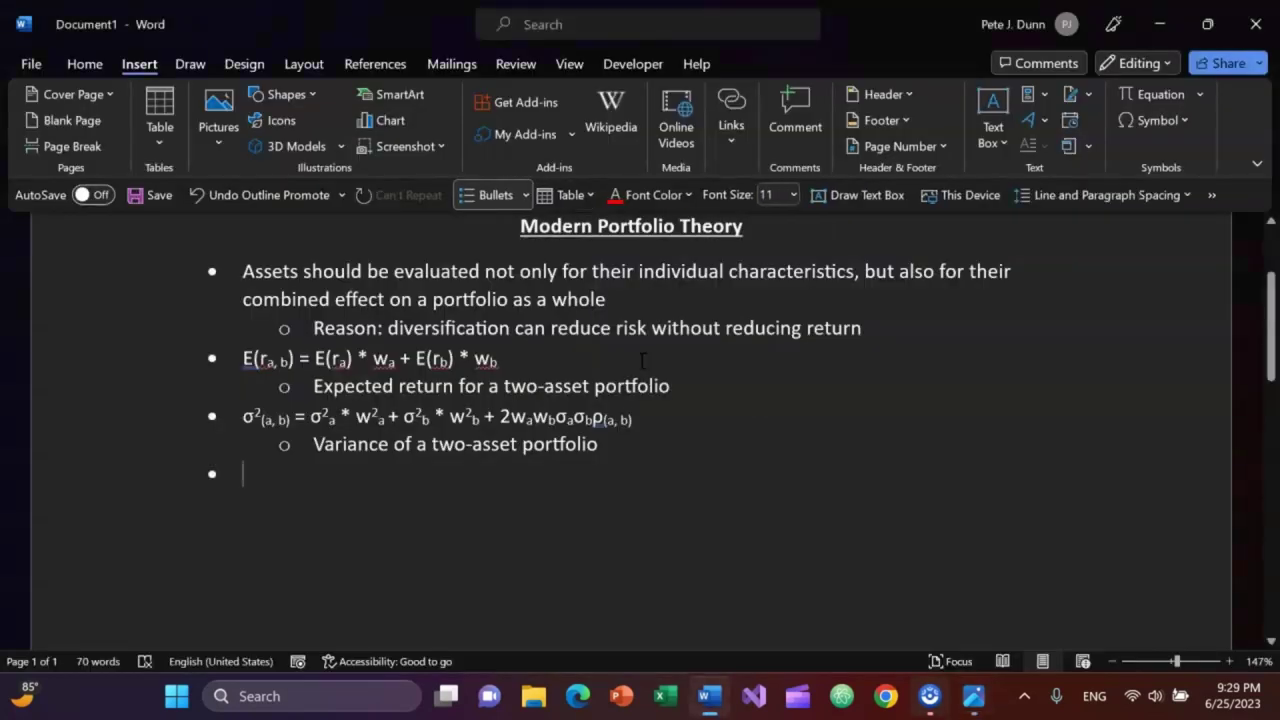
Step: Enter "Sharpe ratio = return – risk-free-rate)" in the empty top-level bullet
text(Share)
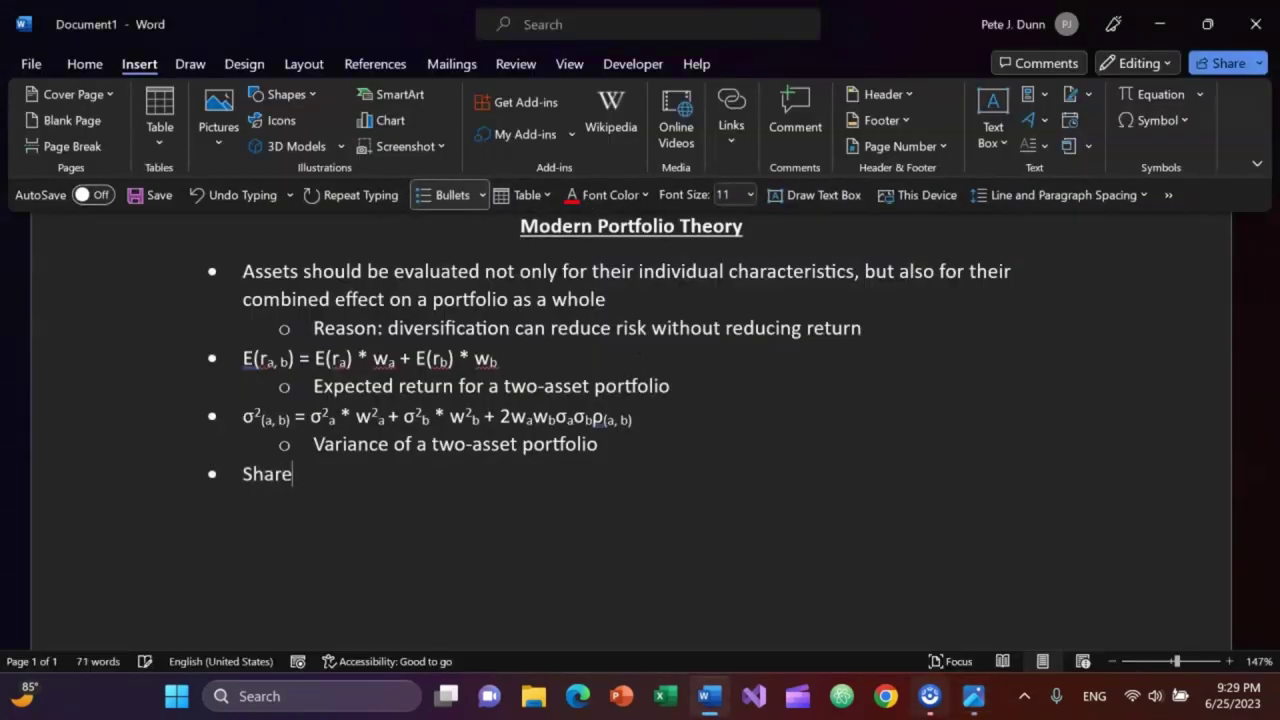
key(BackSpace)
text(pe)
key(BackSpace)
key(BackSpace)
text(pe ratio = )
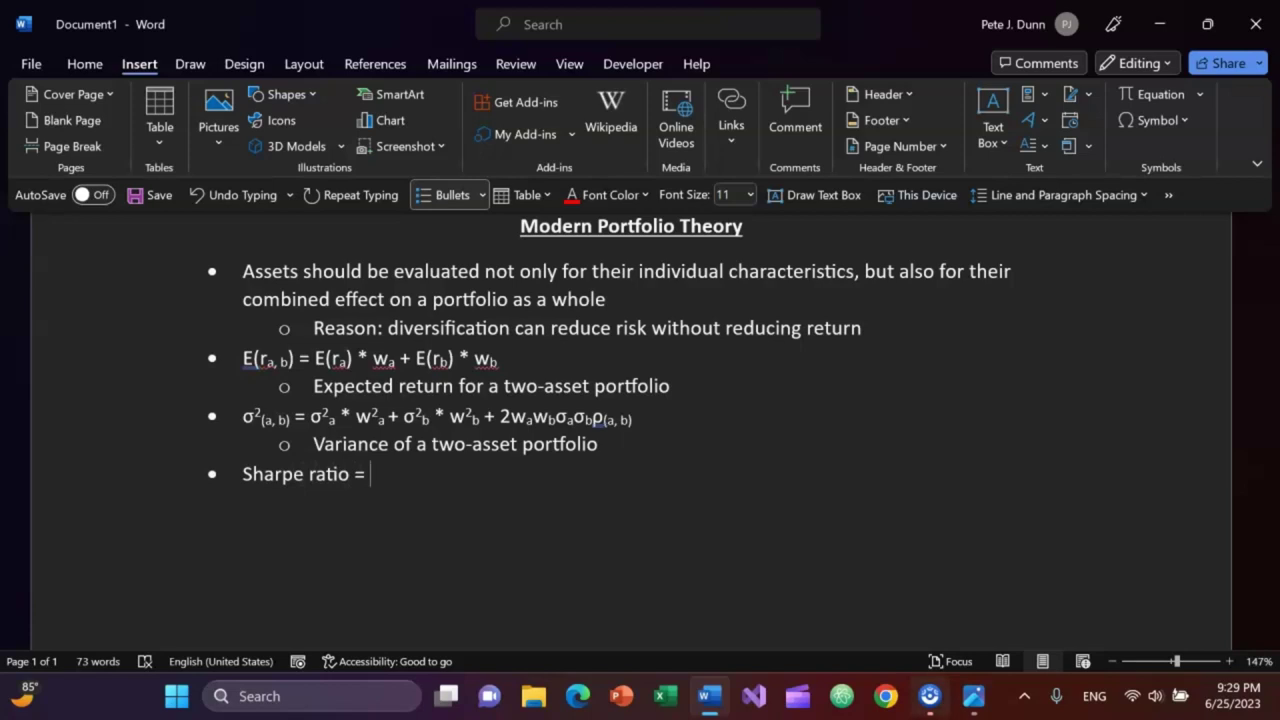
text(return - risk-fre)
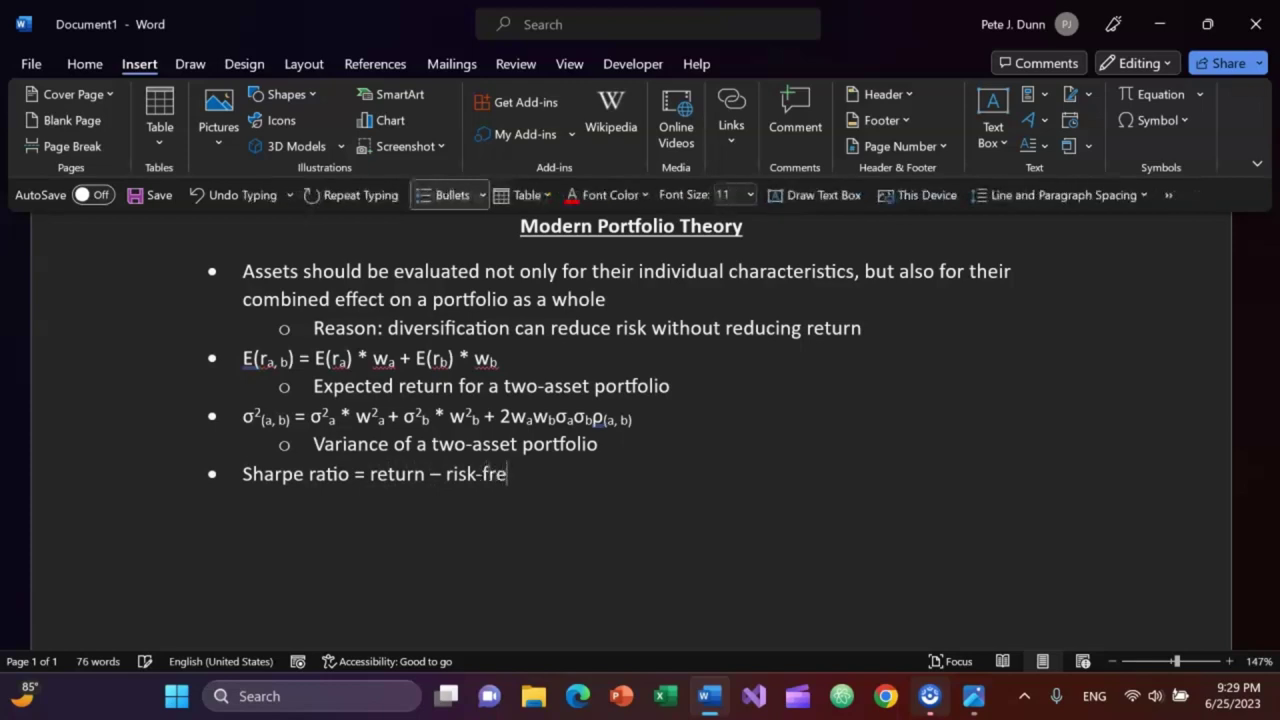
text(e-rate))
Step: Insert an opening parenthesis before "return" in the Sharpe ratio formula
key(ctrl+Left)
key(ctrl+Left)
key(ctrl+Left)
key(ctrl+Left)
key(ctrl+Left)
key(ctrl+Left)
key(ctrl+Left)
key(ctrl+Left)
key(ctrl+Left)
key(ctrl+Right)
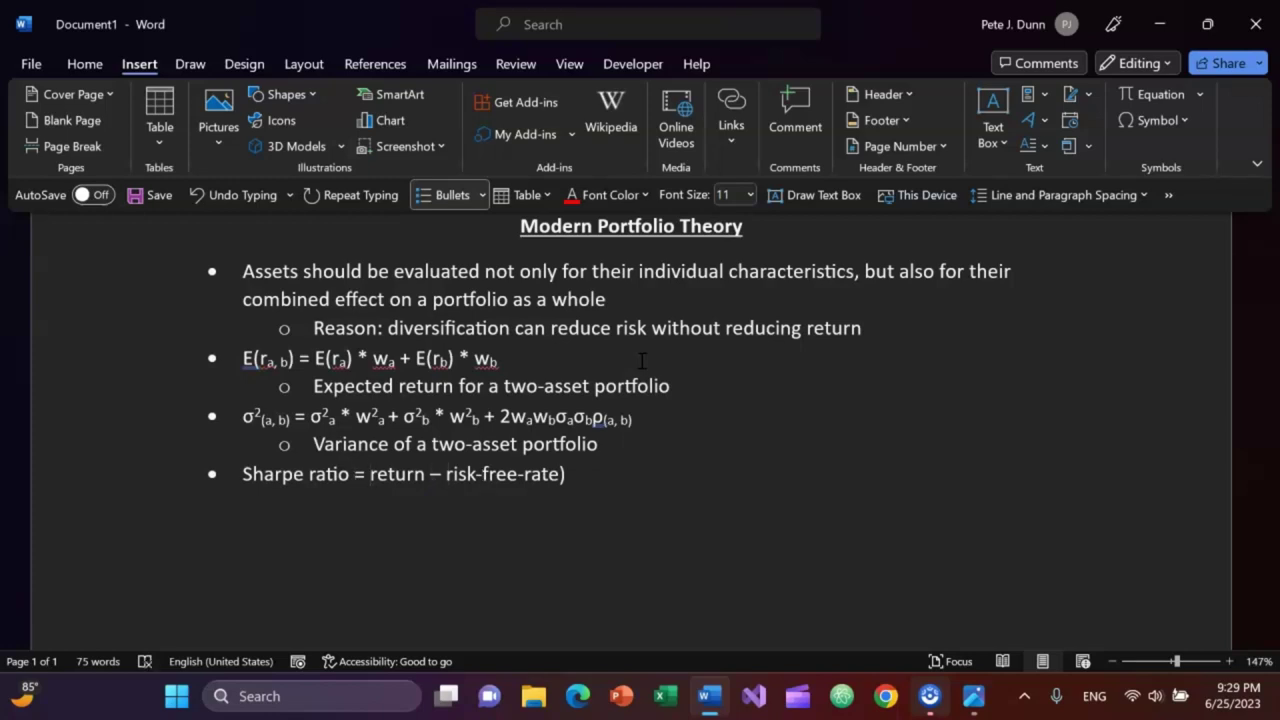
text(()
Step: Append a division sign "/" and a lowercase sigma (σ) to the end of the Sharpe ratio formula
key(ctrl+Right)
key(ctrl+Right)
key(ctrl+Right)
key(ctrl+Right)
key(ctrl+Right)
key(ctrl+Right)
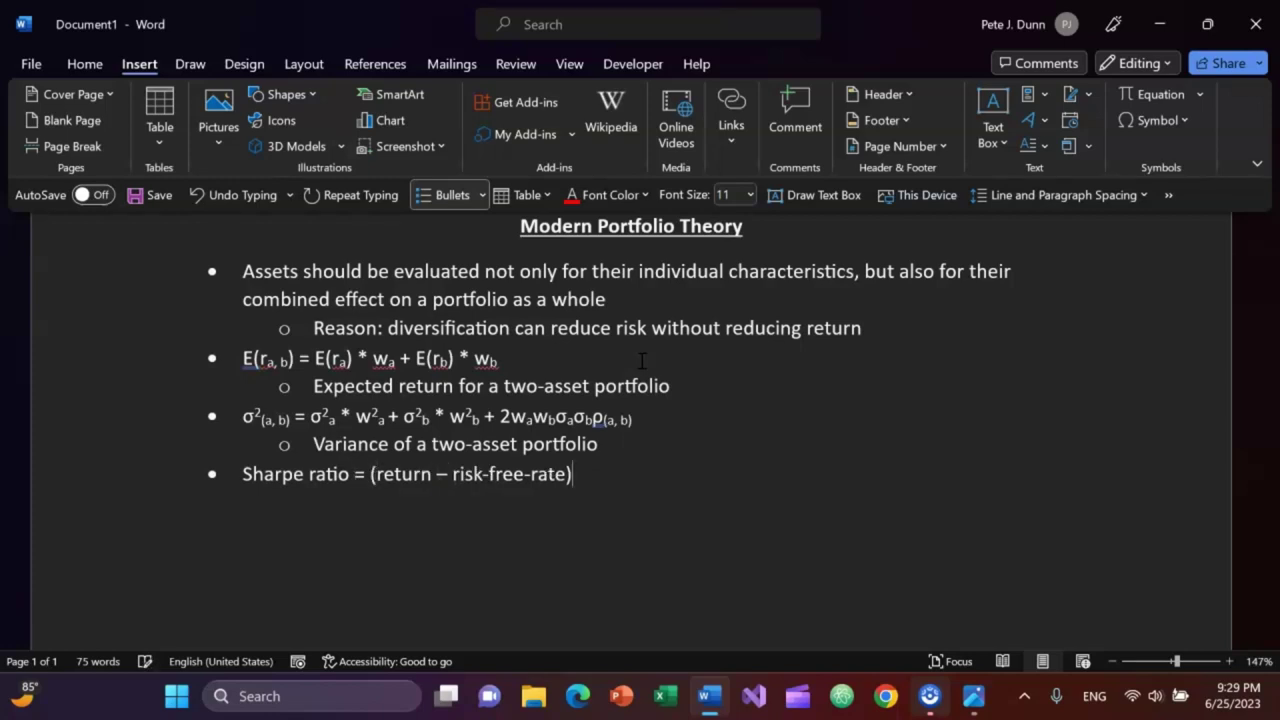
text(/)
key(alt+n)
key(u)
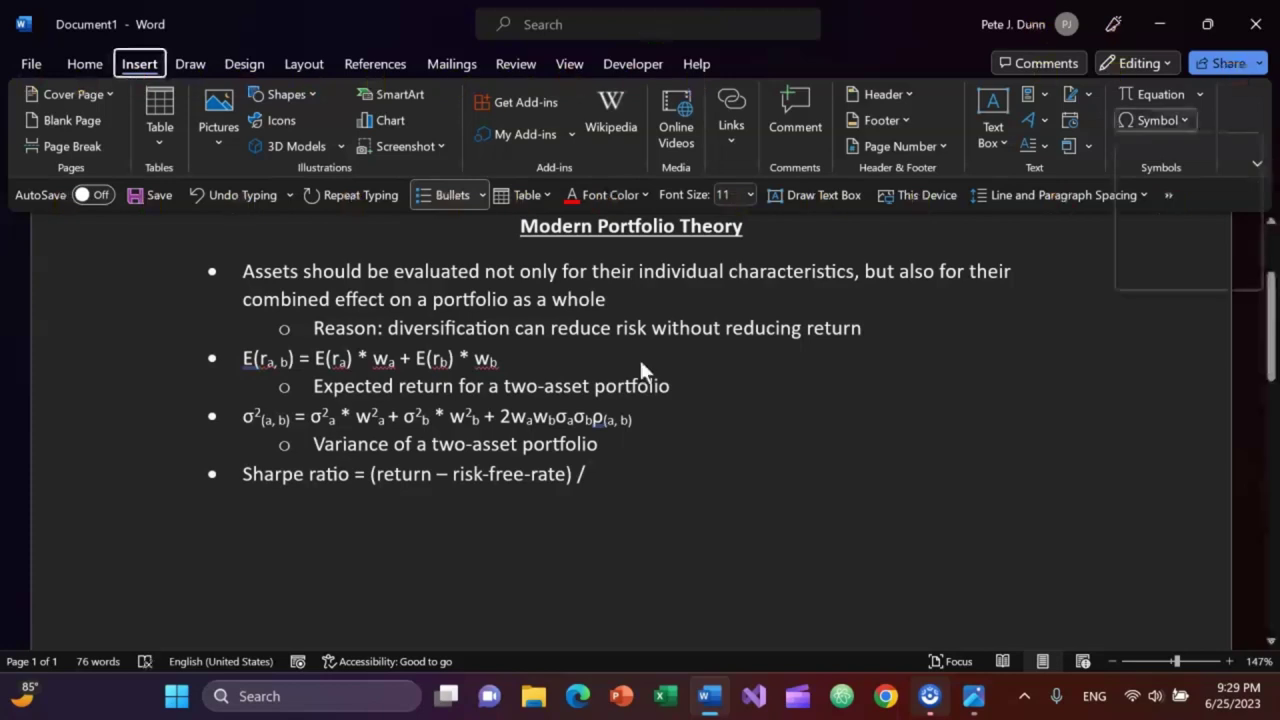
key(Right)
key(Return)
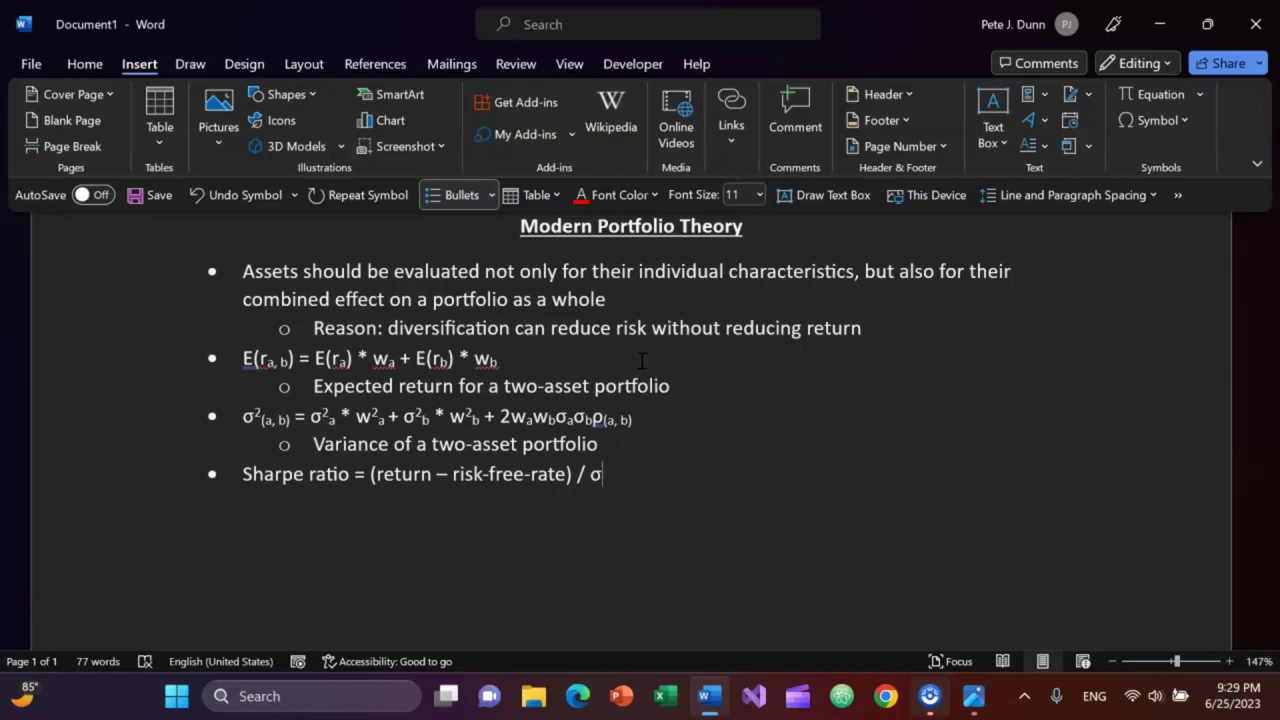
Step: Switch to the open Tangecy Portfolio image to examine the tangency portfolio and capital market line
key(alt+Tab)
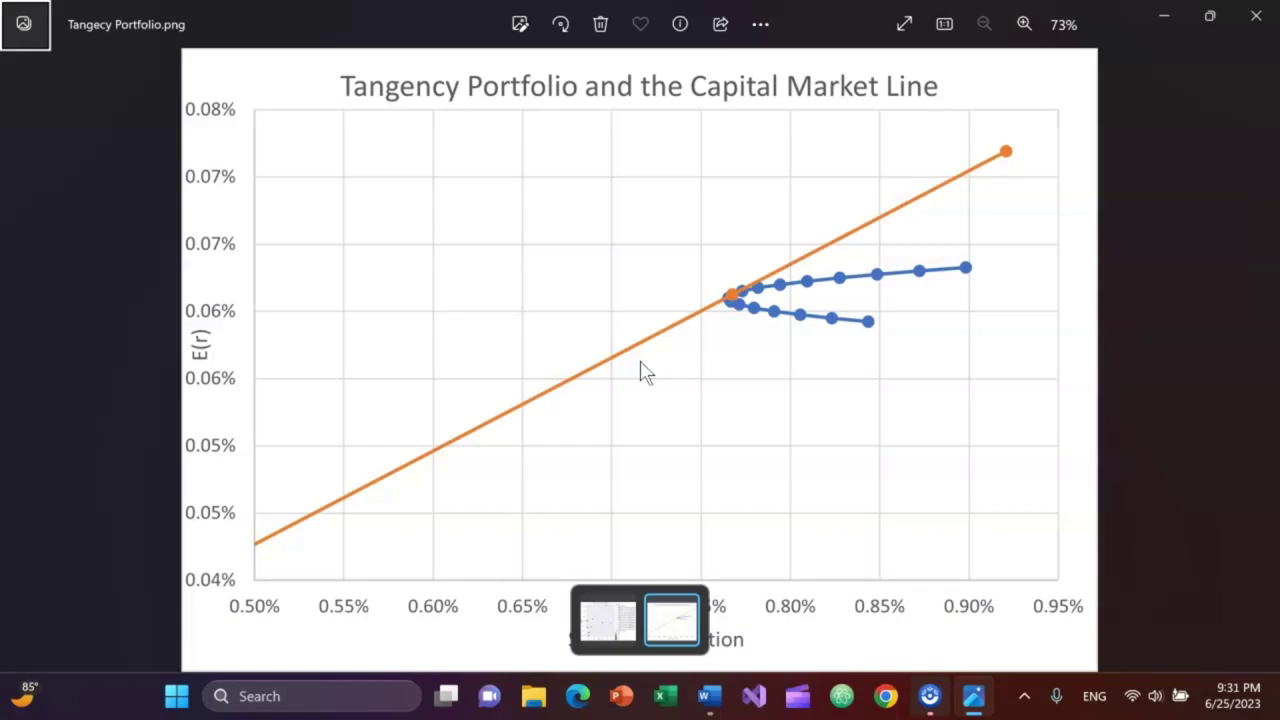
Step: Return to the Word document and add a top-level bullet "Returns are a weighted average" below the Sharpe ratio formula
key(alt+Tab)
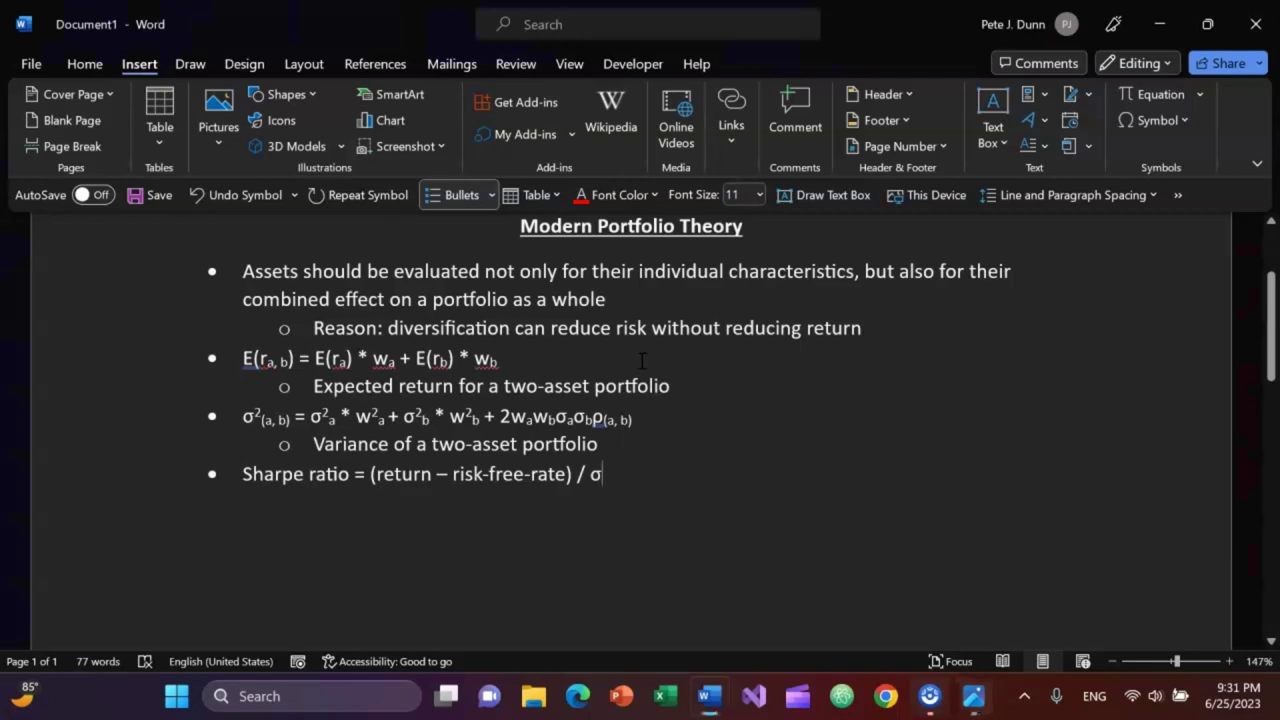
key(Return)
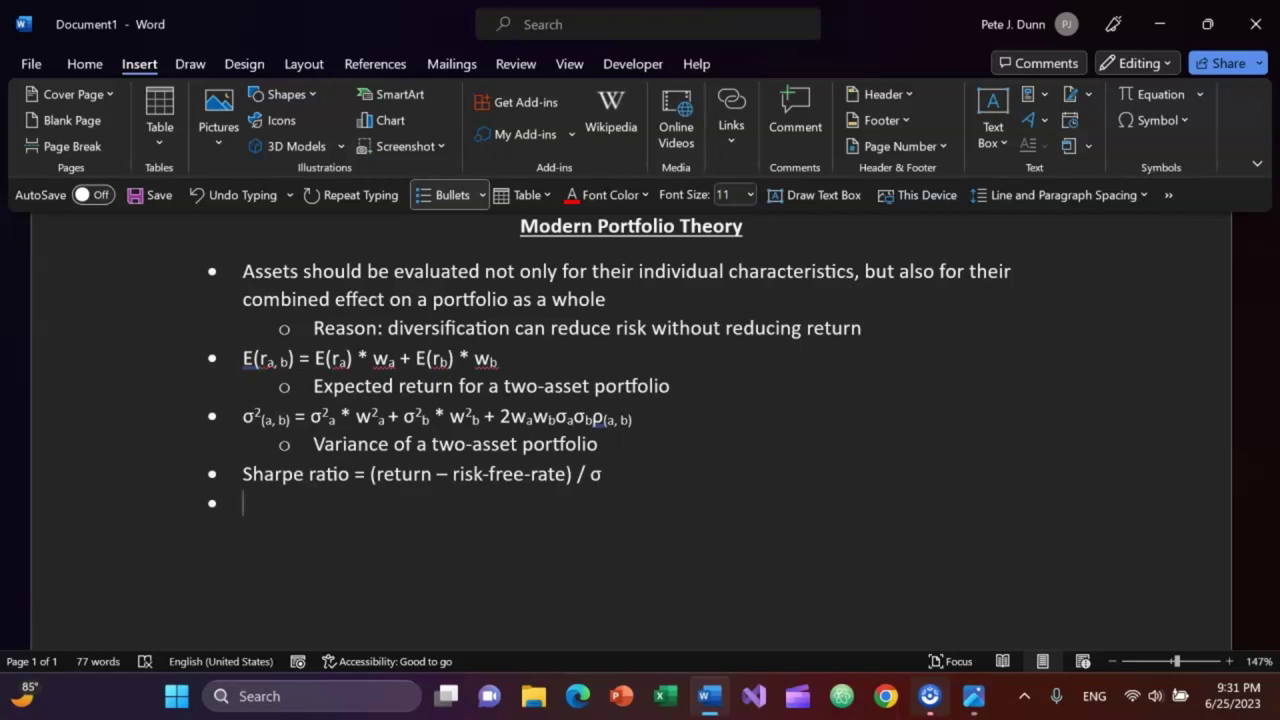
text(Returns are a)
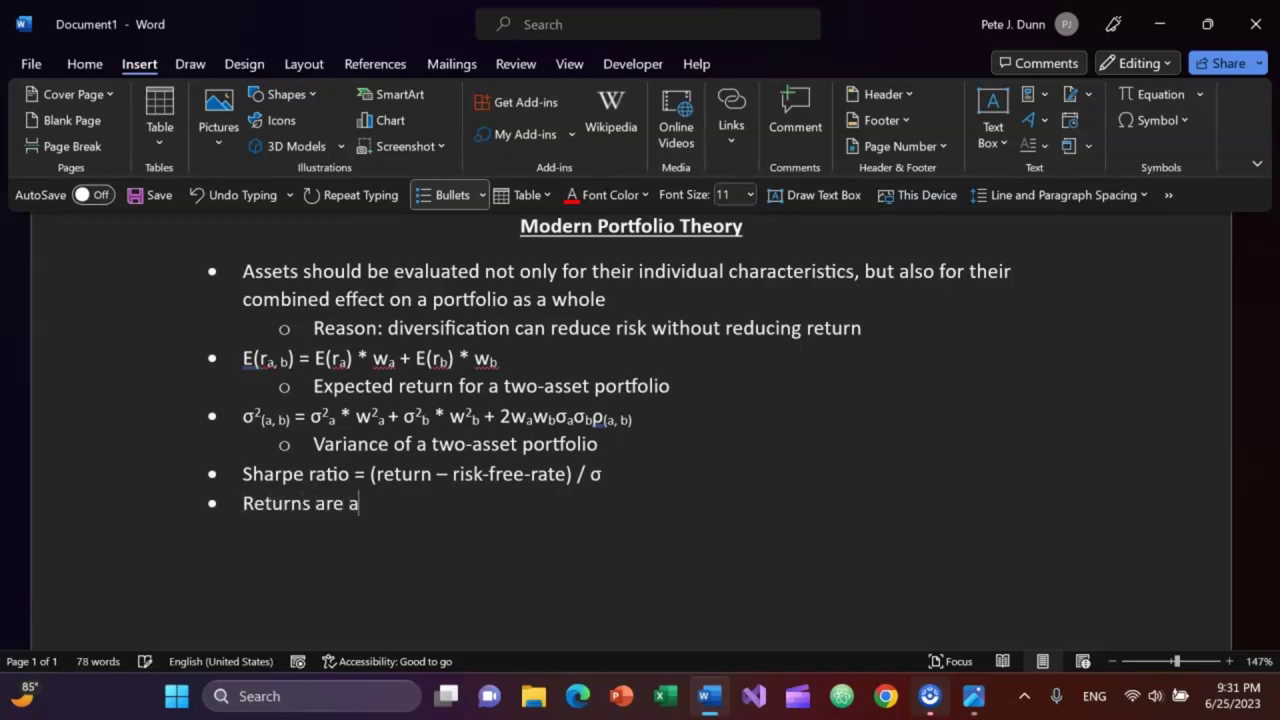
text( weighted a)
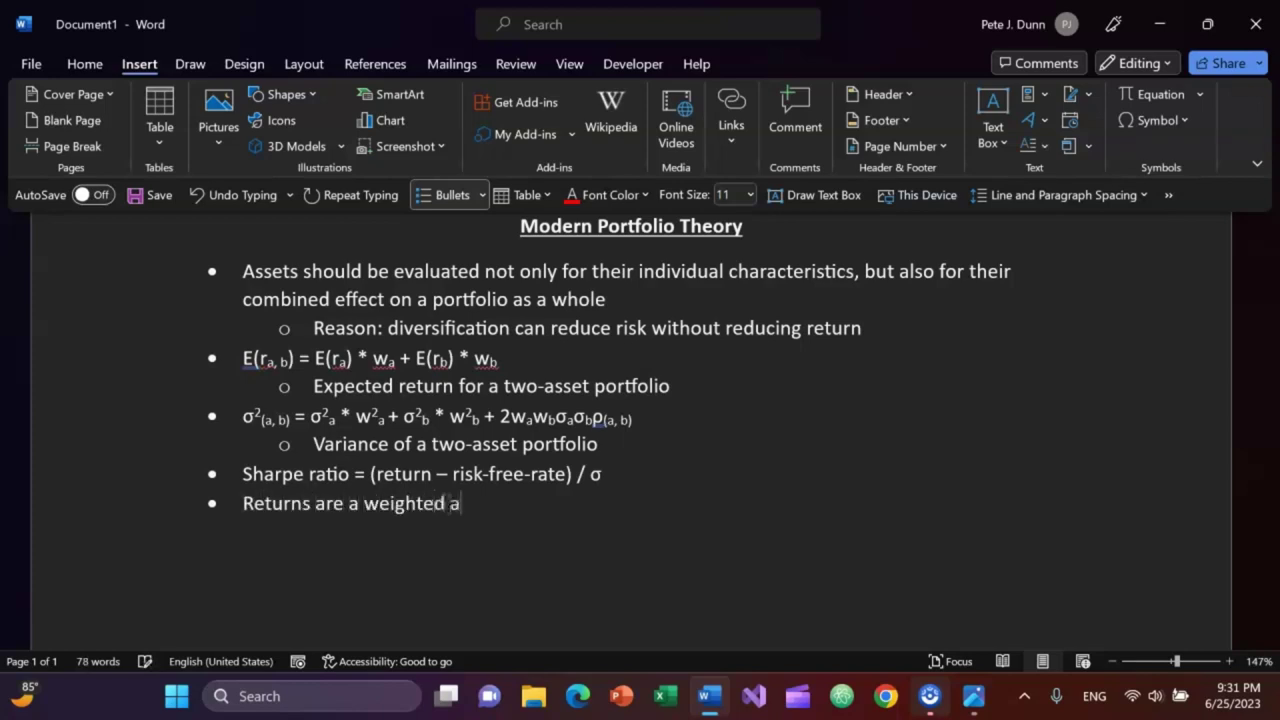
text(verage)
Step: Add an indented sub-bullet "Risk is not a weighted average" under the bullet about returns
key(Return)
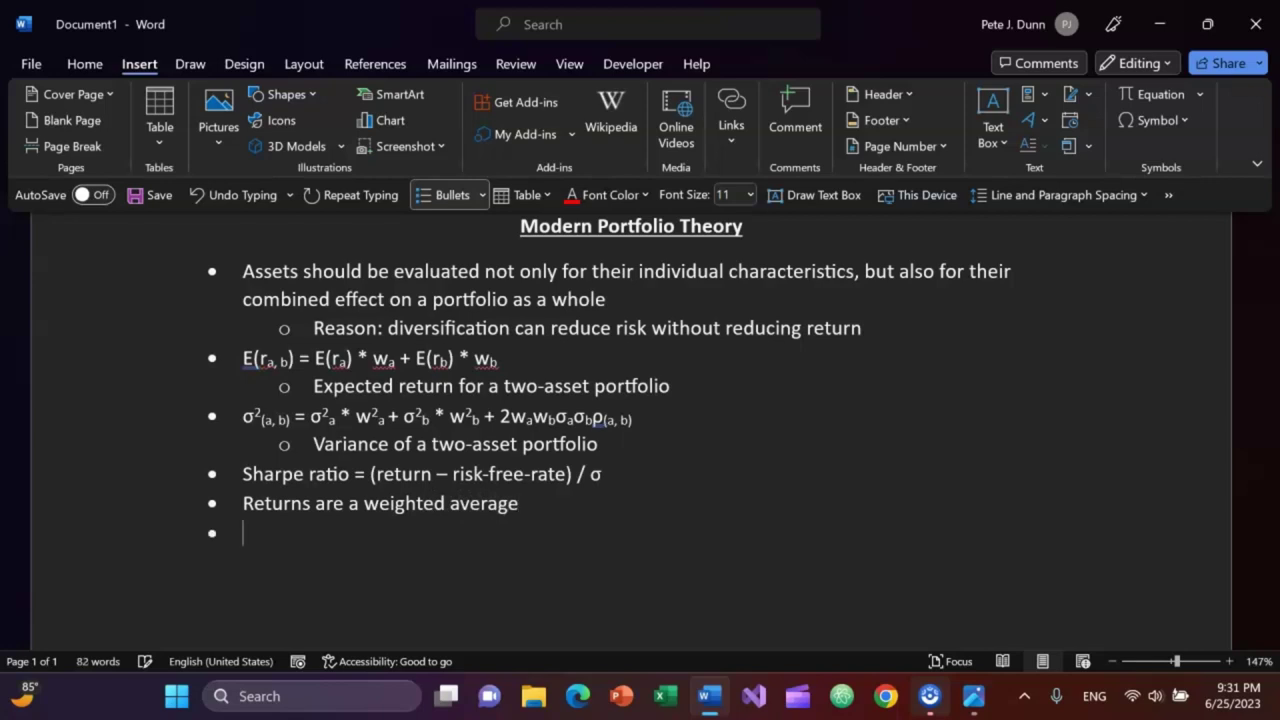
key(Tab)
text(Risk is )
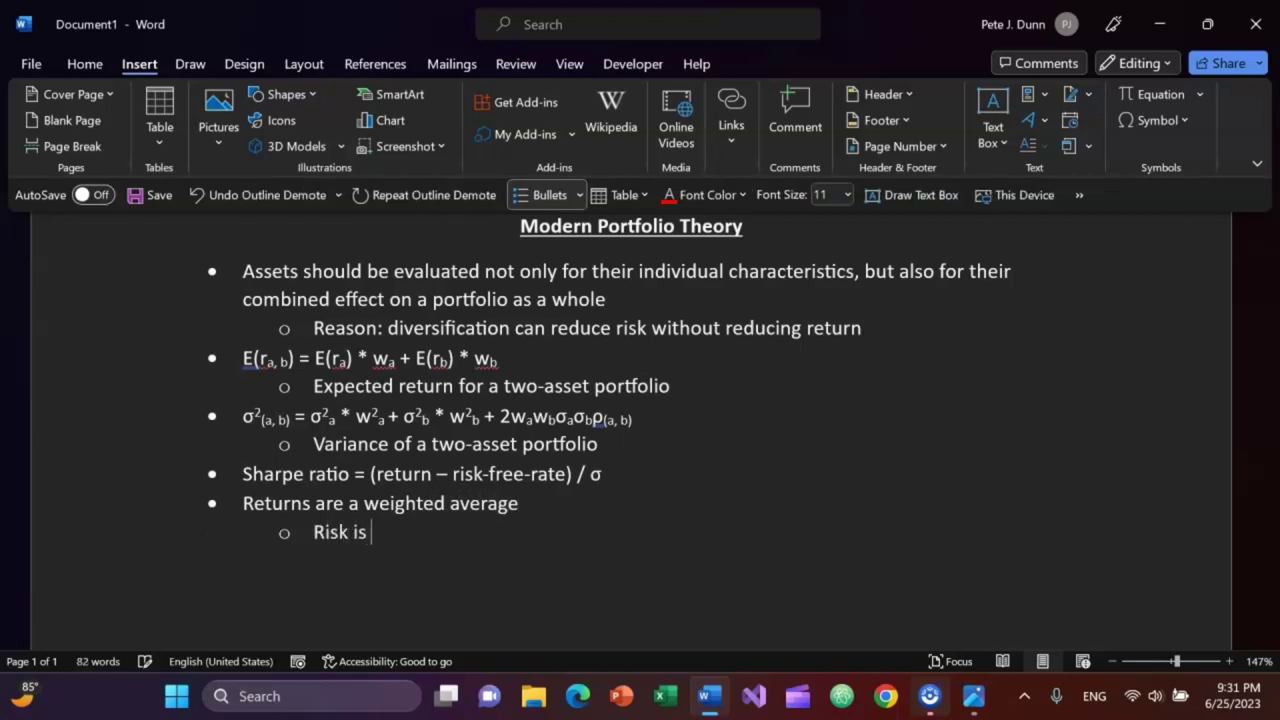
text(not a weighte)
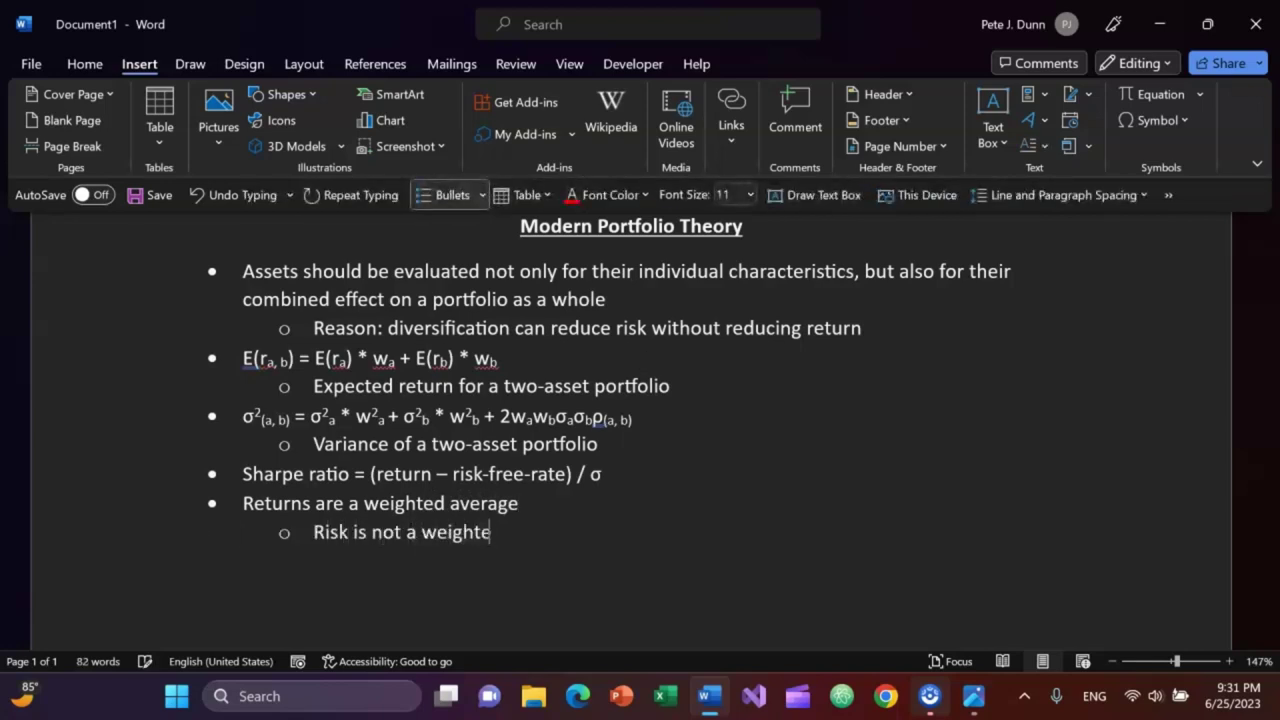
text(d average)
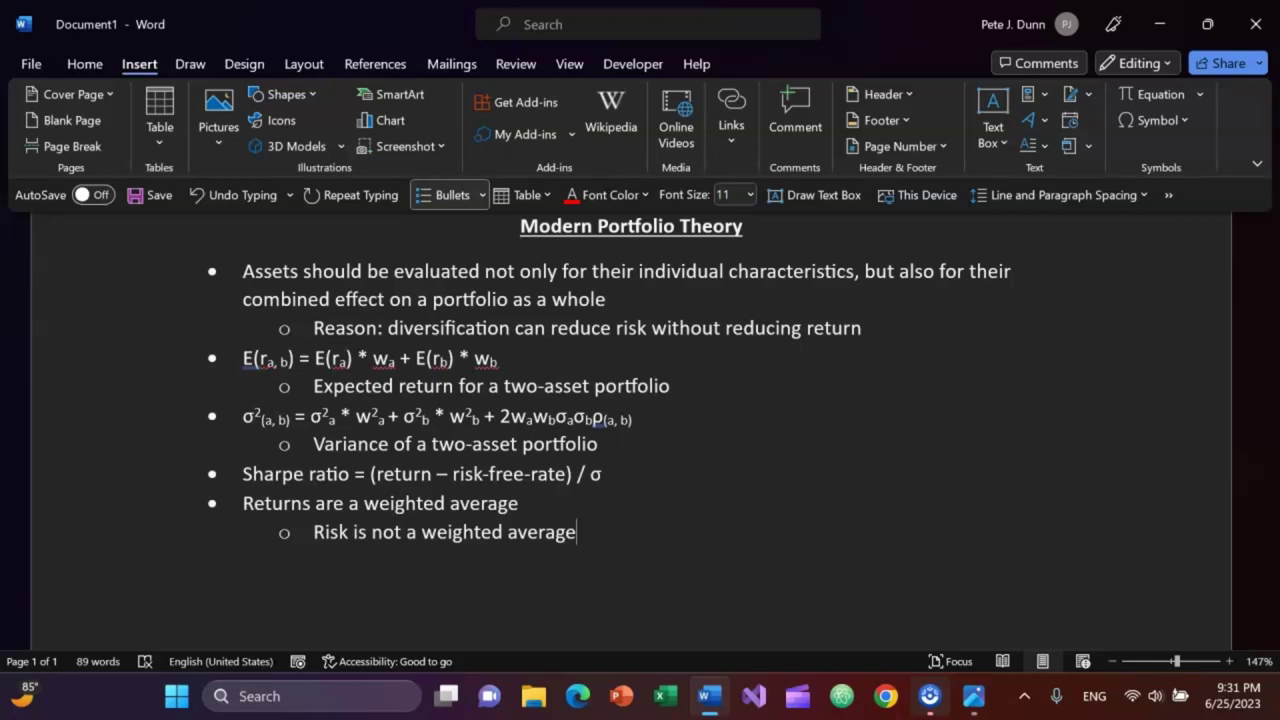
key(alt+Tab)
key(alt+Tab)
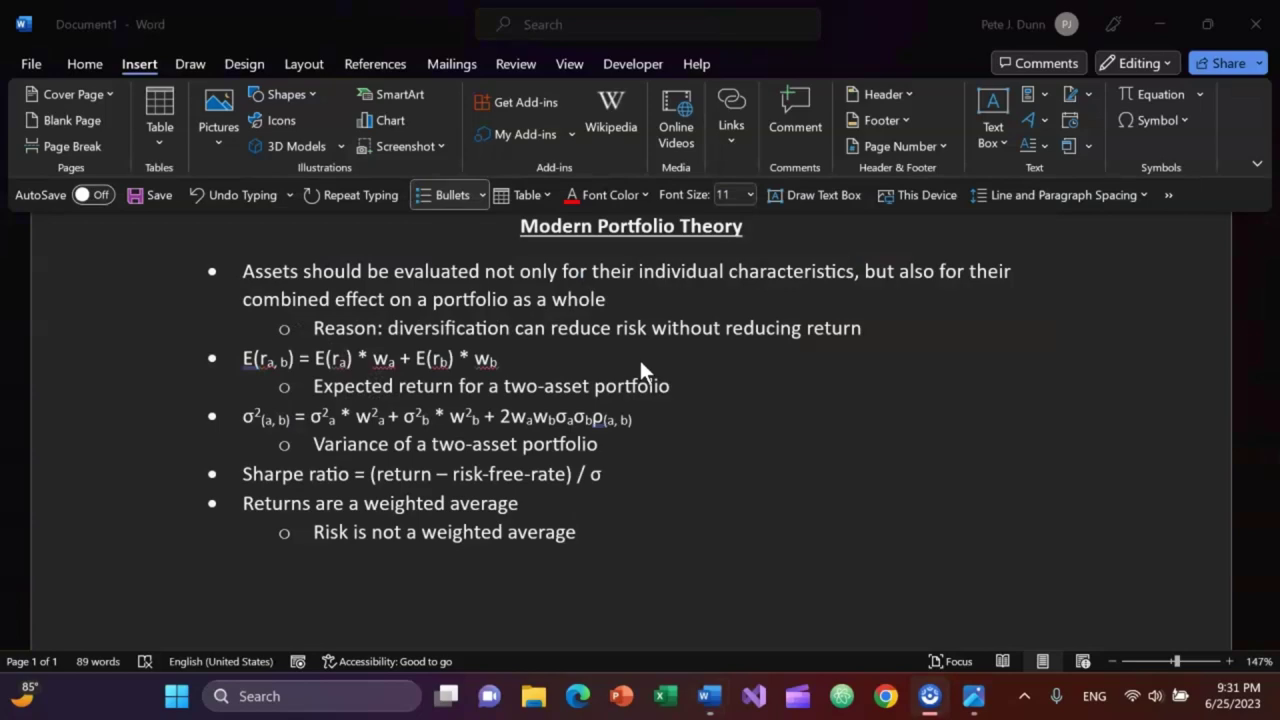